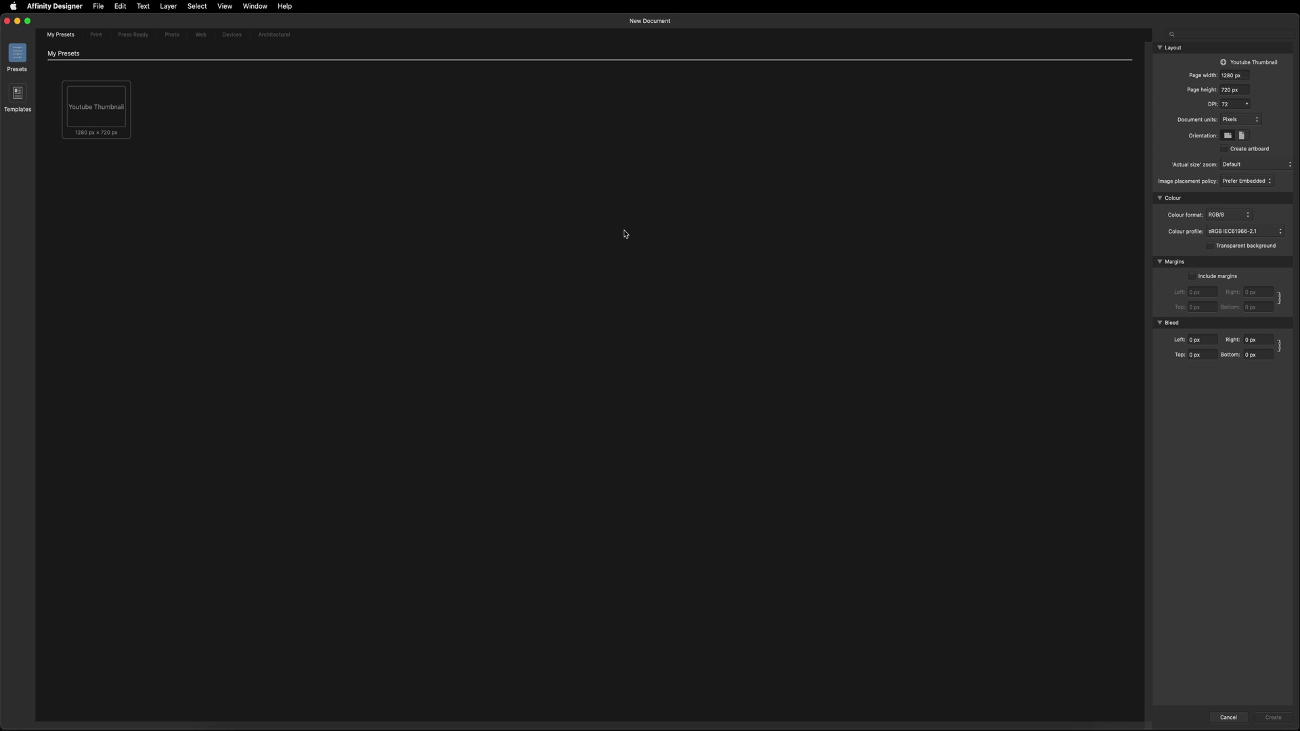
Create a new 1280 × 720 px document from the Youtube Thumbnail preset
left_click(115, 125)
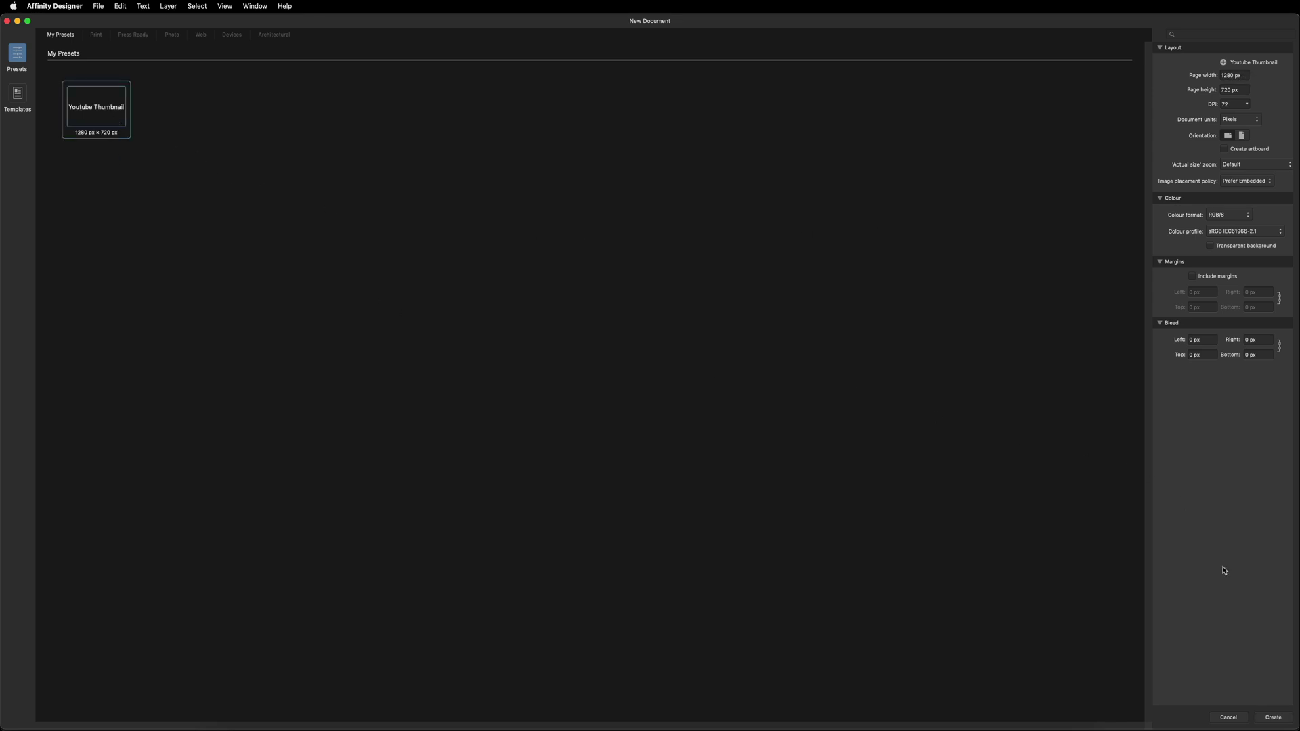
left_click(1273, 718)
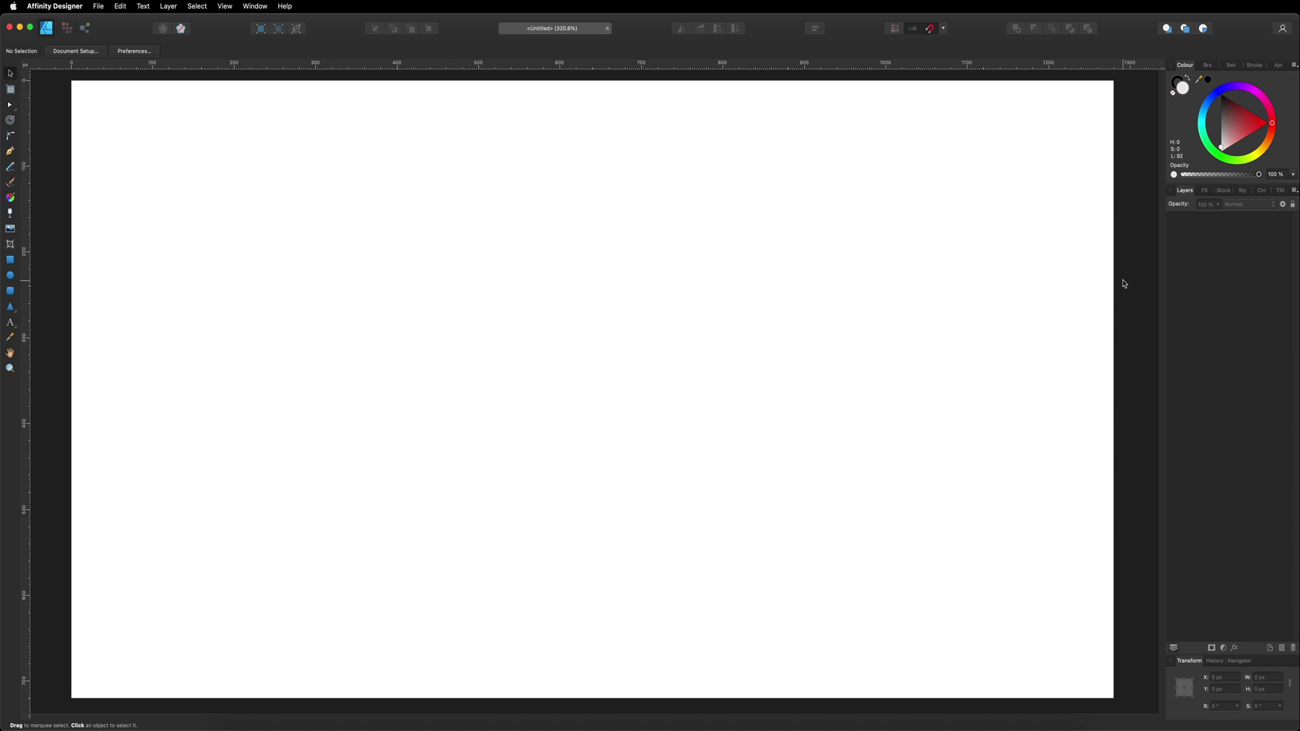
Search the Pixabay stock image library for "smile"
left_click(1228, 191)
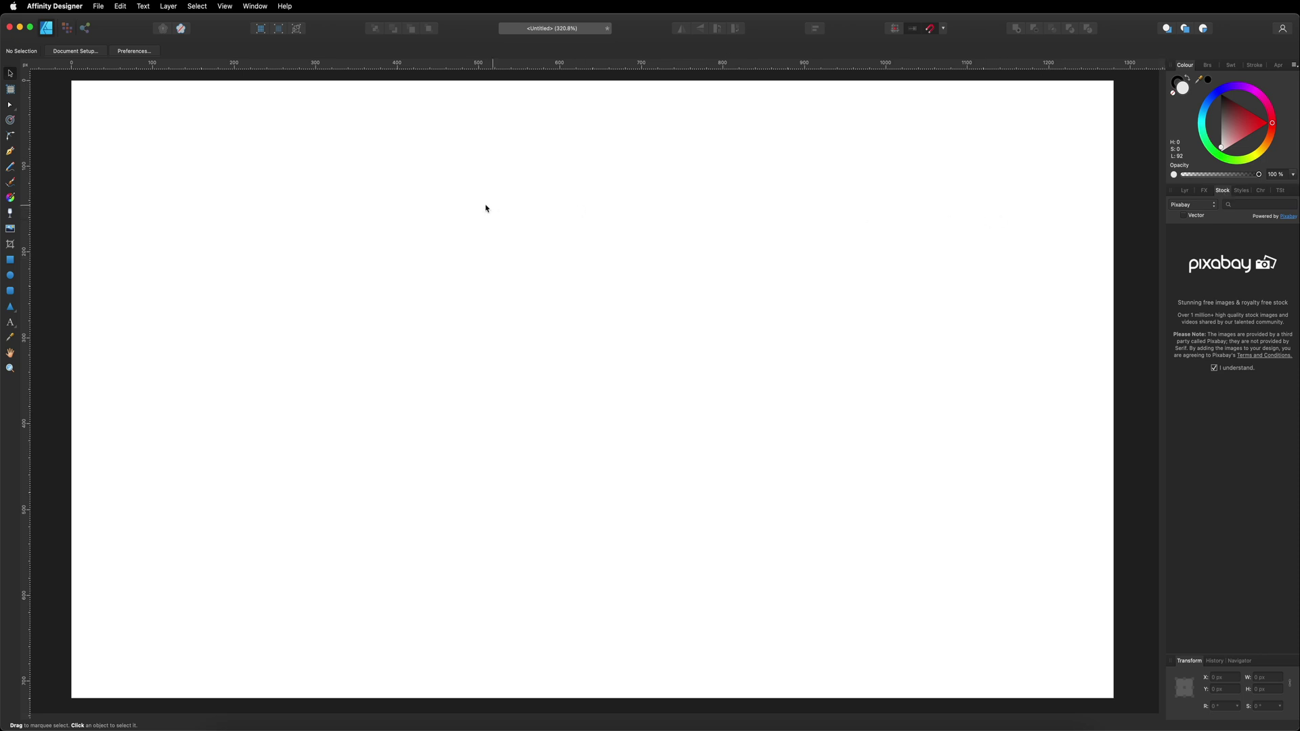
left_click(225, 7)
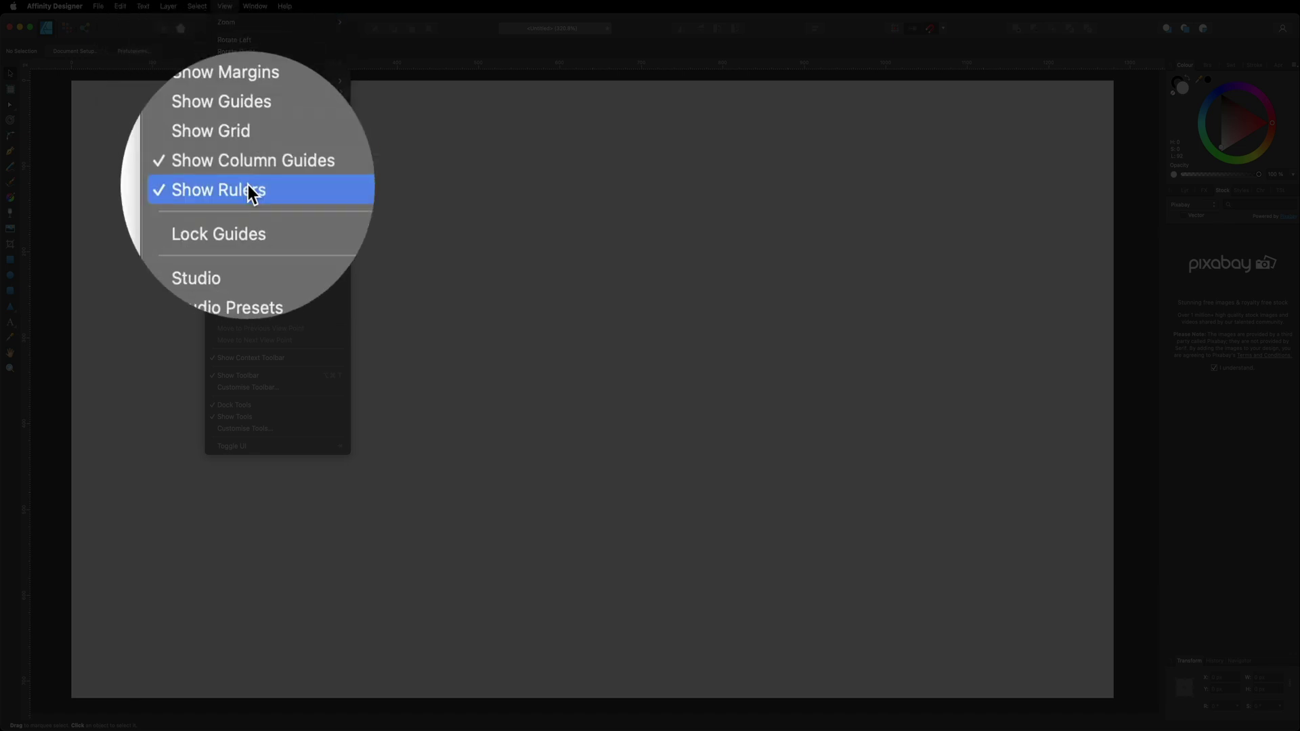
mouse_move(238, 220)
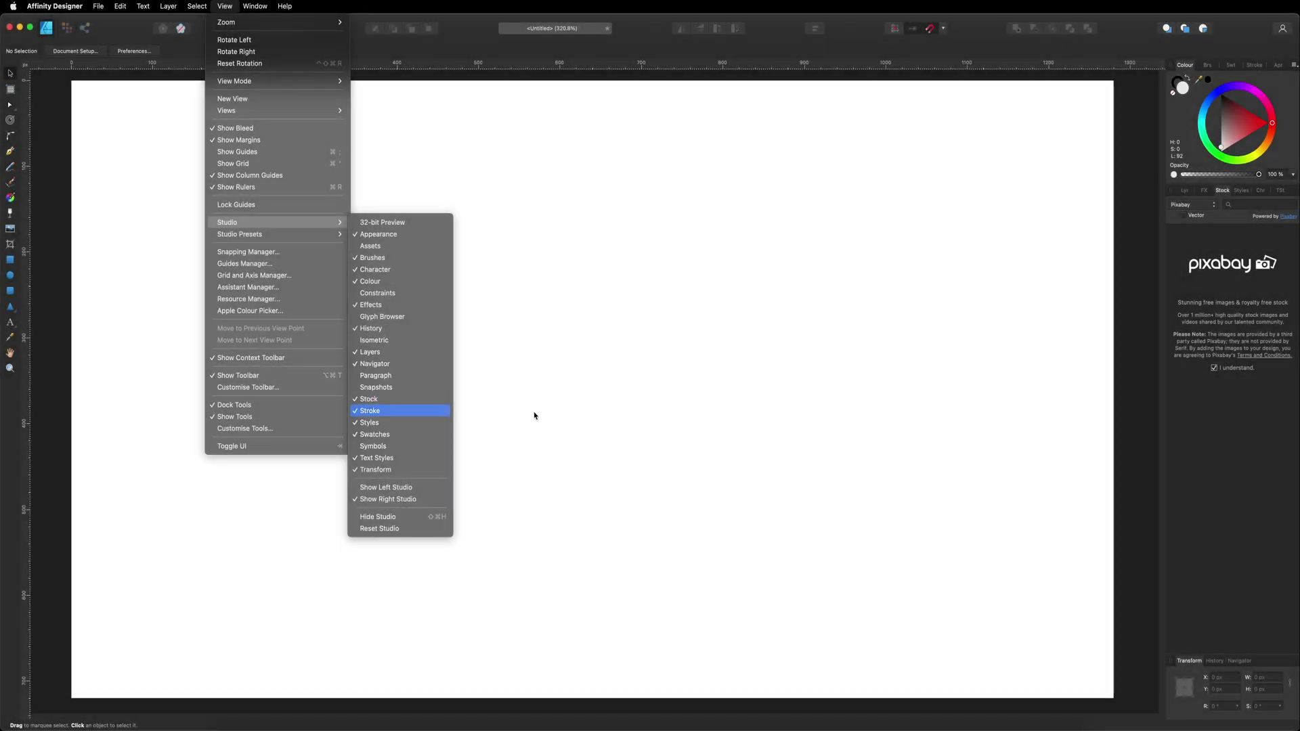
left_click(1244, 203)
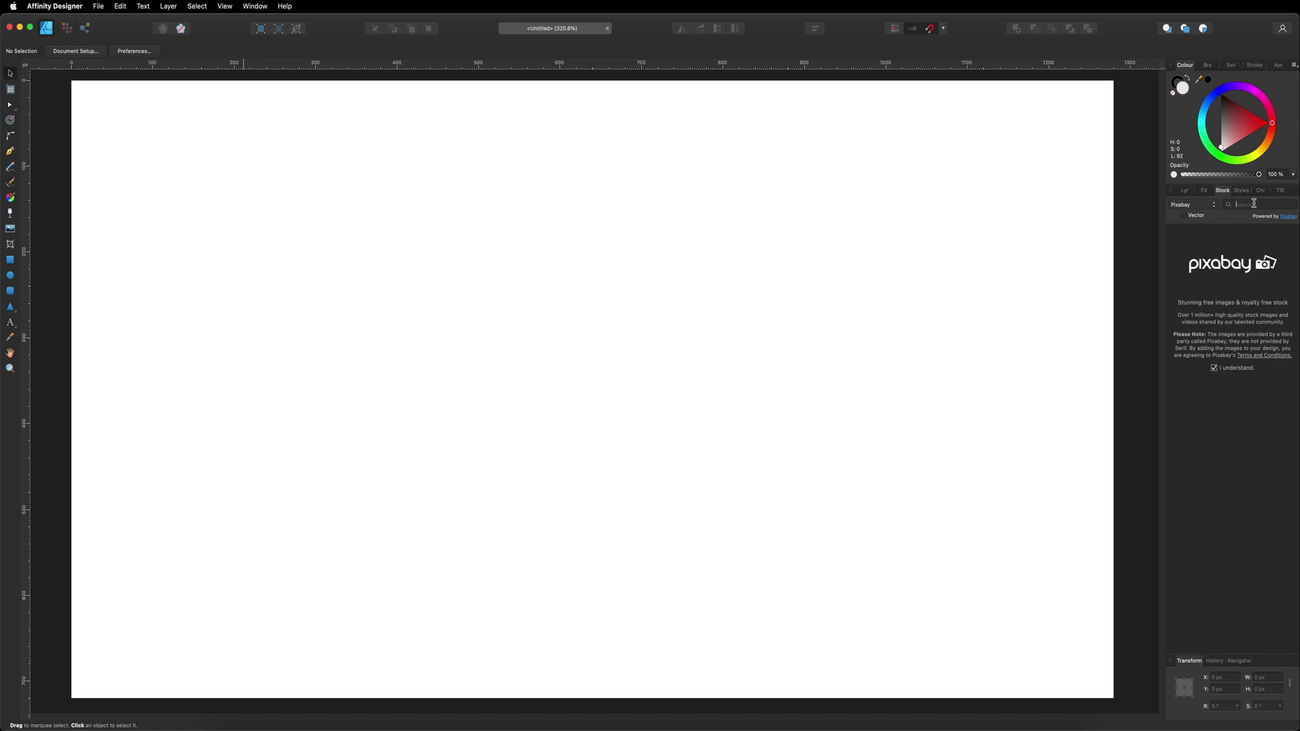
type("smile")
key("Return")
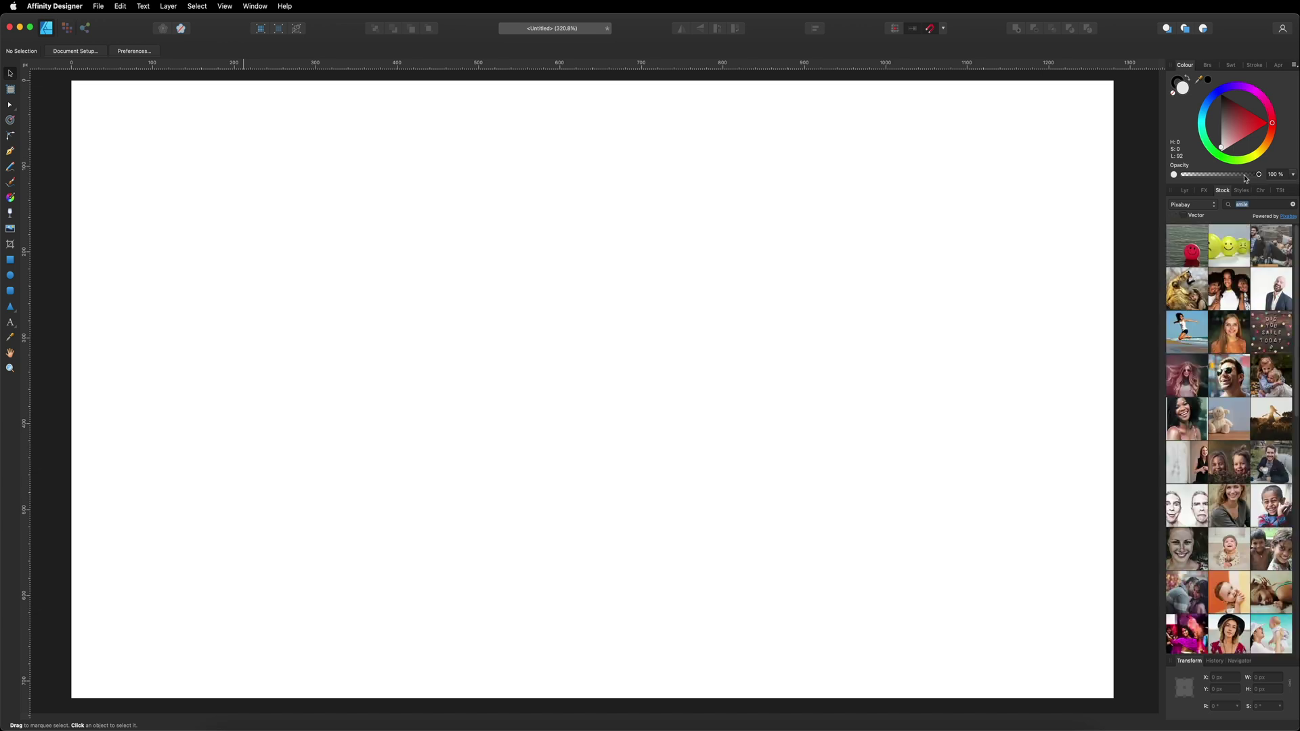
Place the stock photo of the woman in blue holding a camera and scale it to about 725 × 1090 px over the page's left half
scroll(1211, 380, "down", 6)
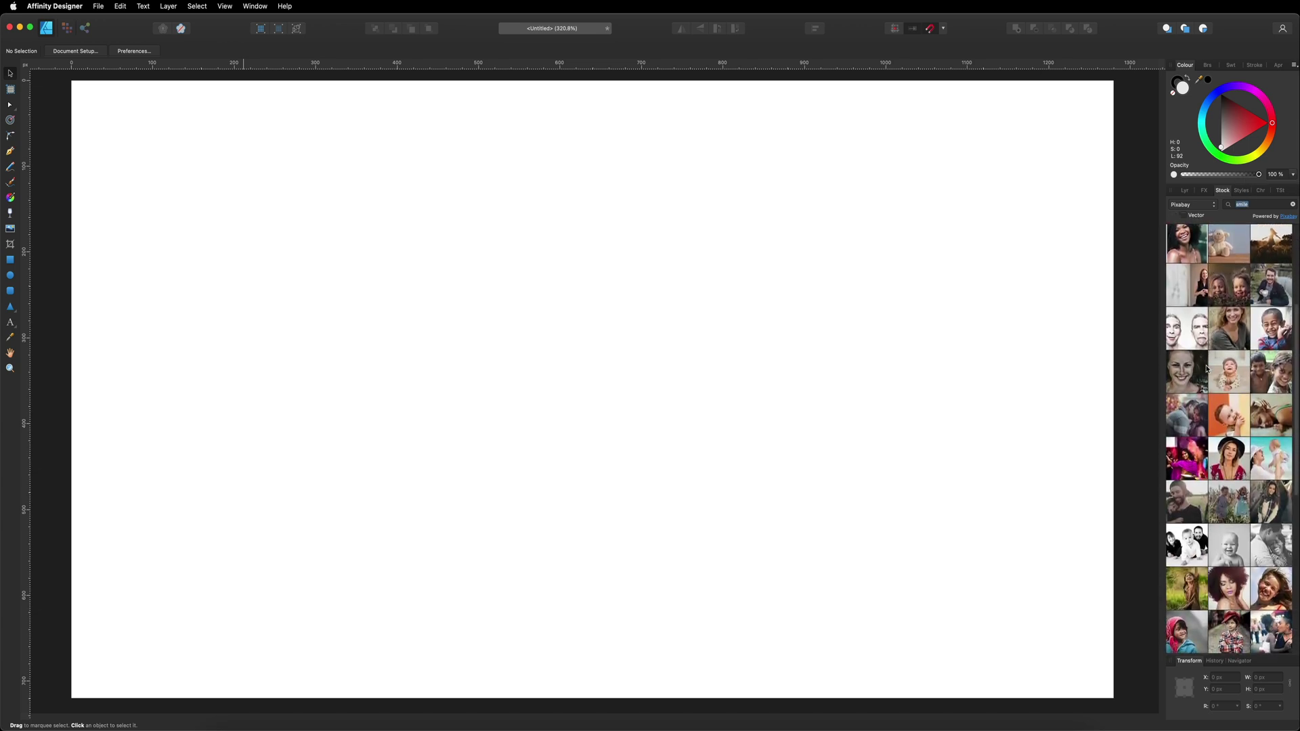
scroll(1205, 369, "down", 3)
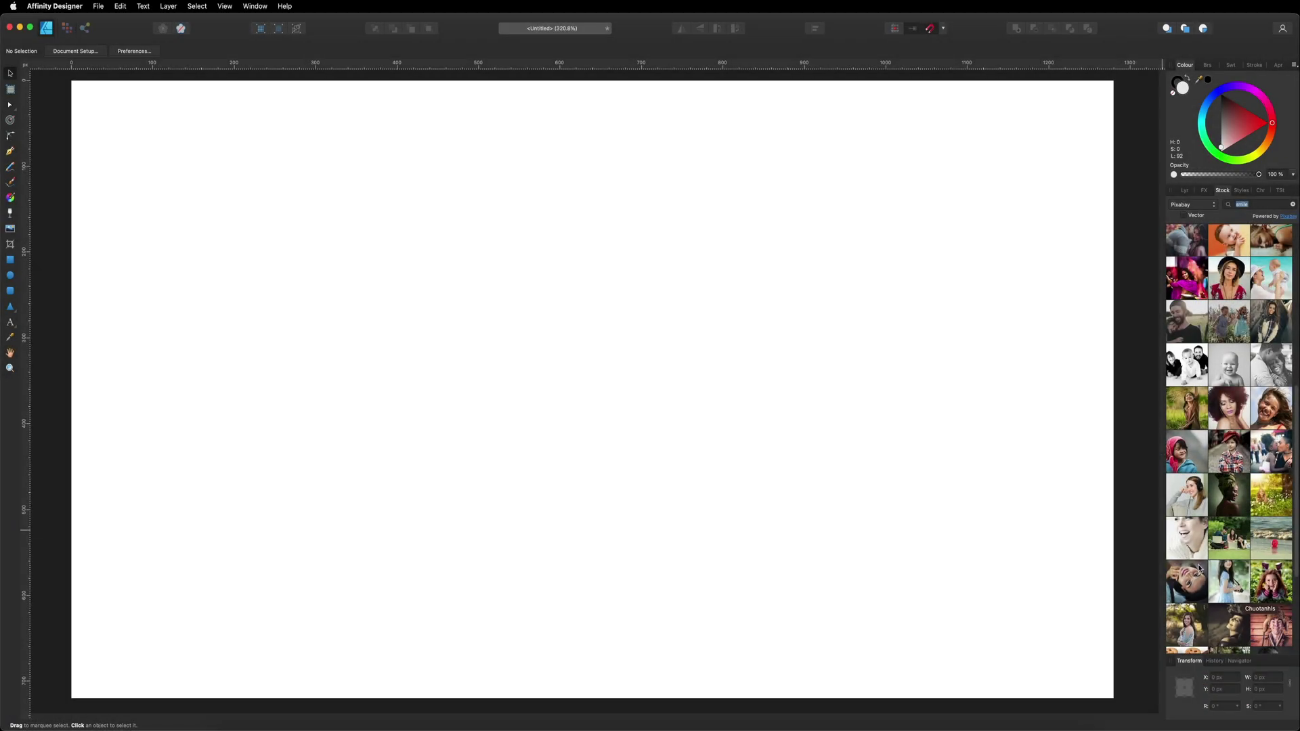
left_click_drag(1229, 581, 762, 520)
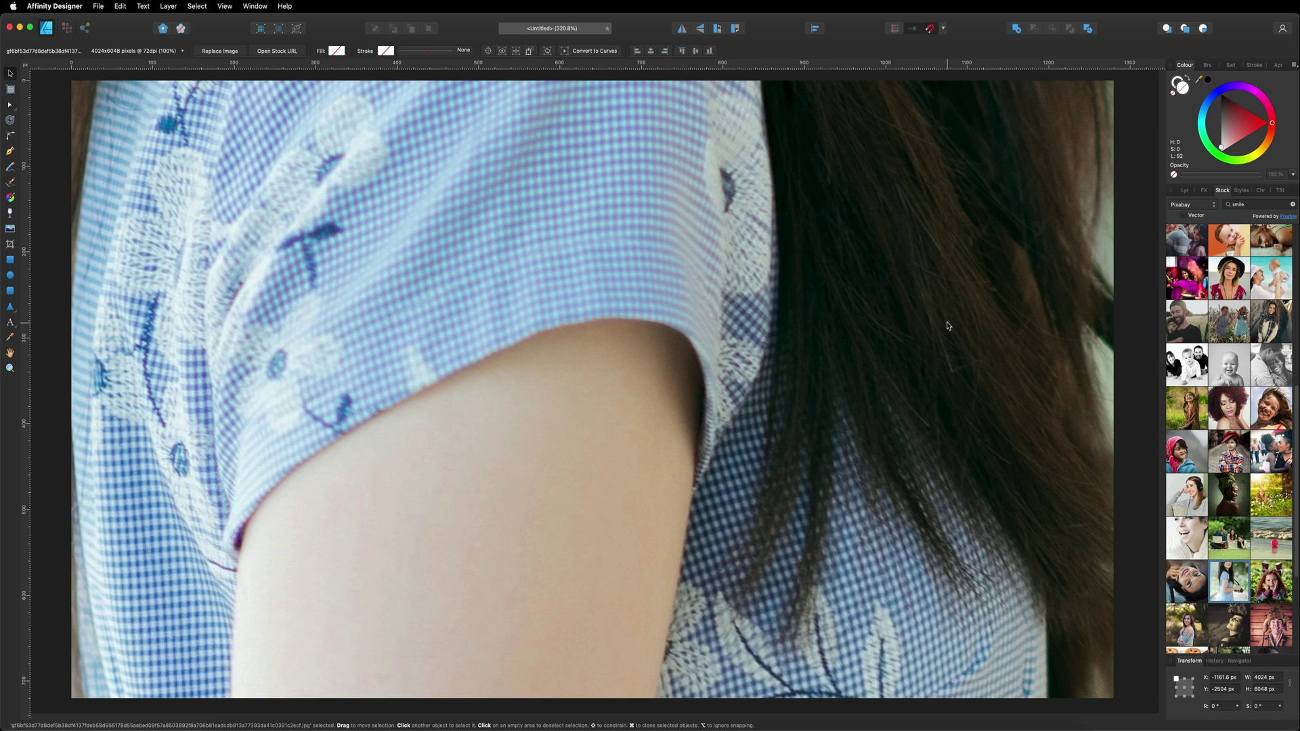
key("super+0")
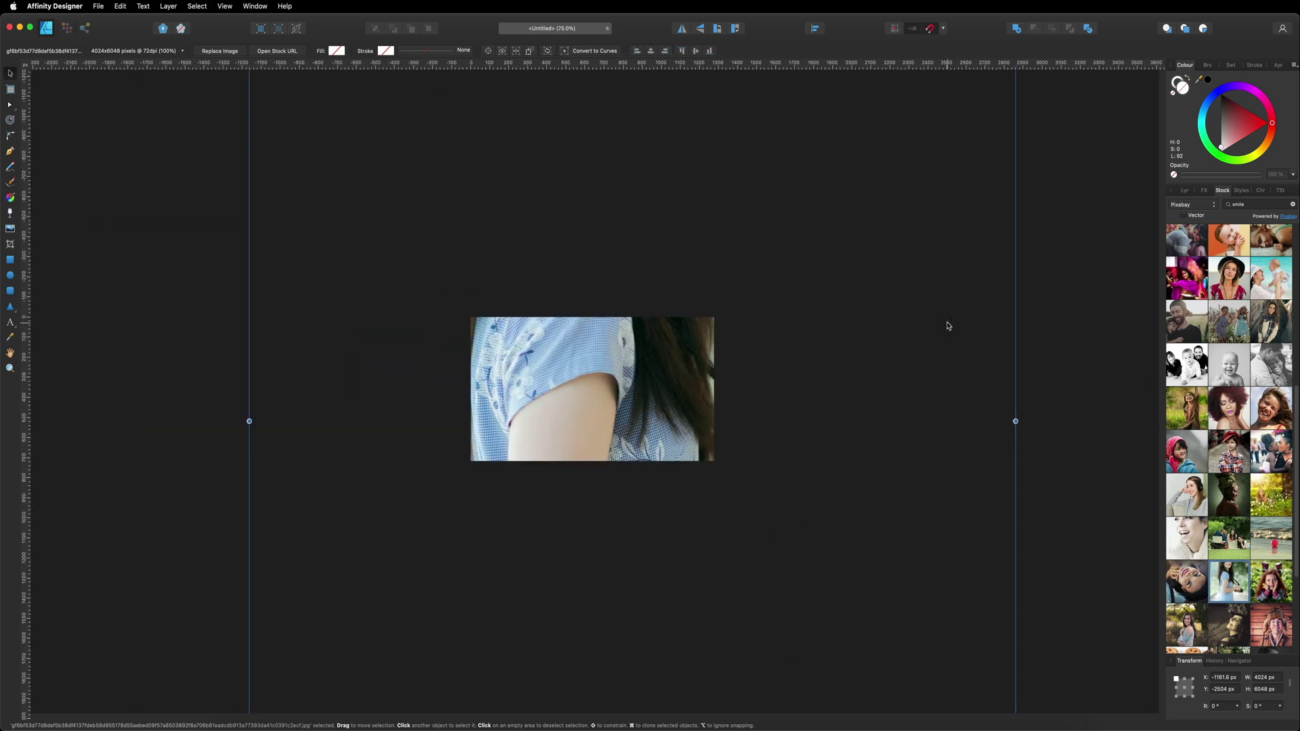
left_click_drag(1014, 421, 553, 394)
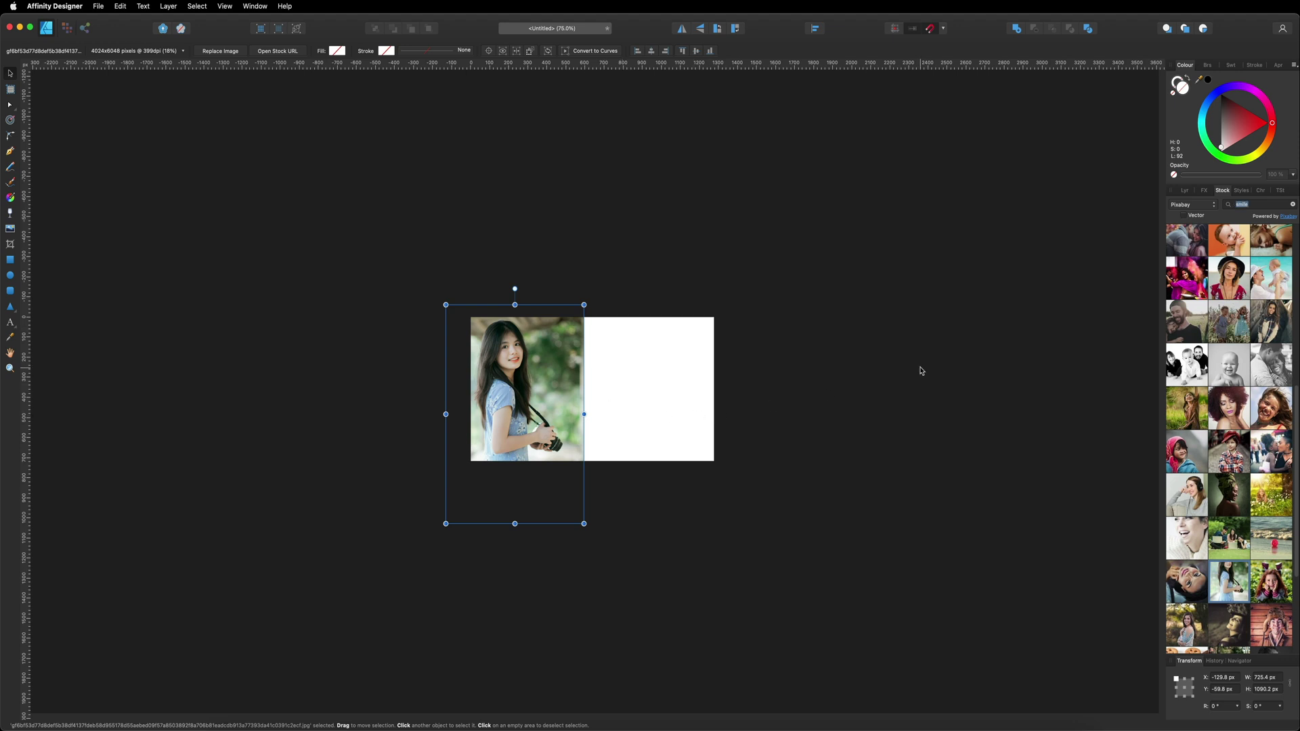
Replace the stock image search term with "garden" and run the search
left_click(1255, 203)
left_click_drag(1257, 204, 1229, 206)
type("d")
type("arden")
key("Return")
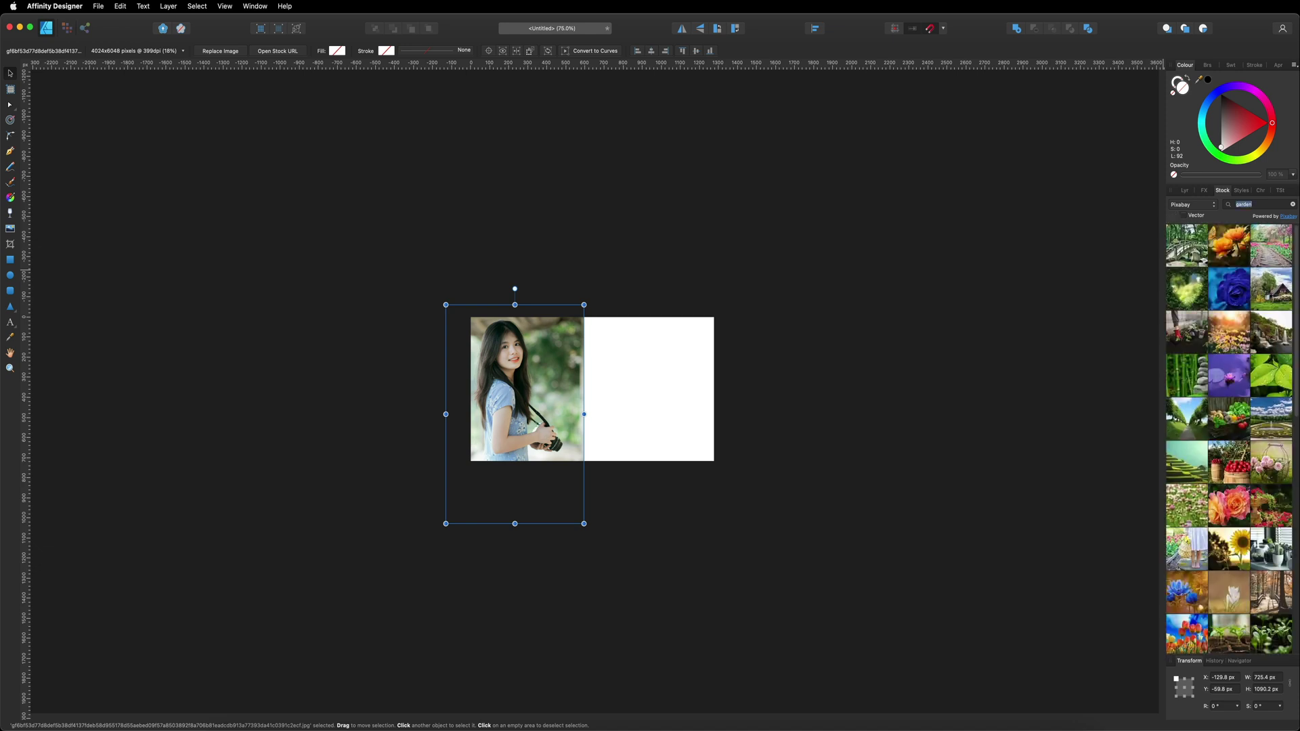
Place the orange dahlia stock photo and scale it to about 1220 × 734 px, overlapping the woman's photo and covering the page's right part
scroll(1223, 273, "down", 8)
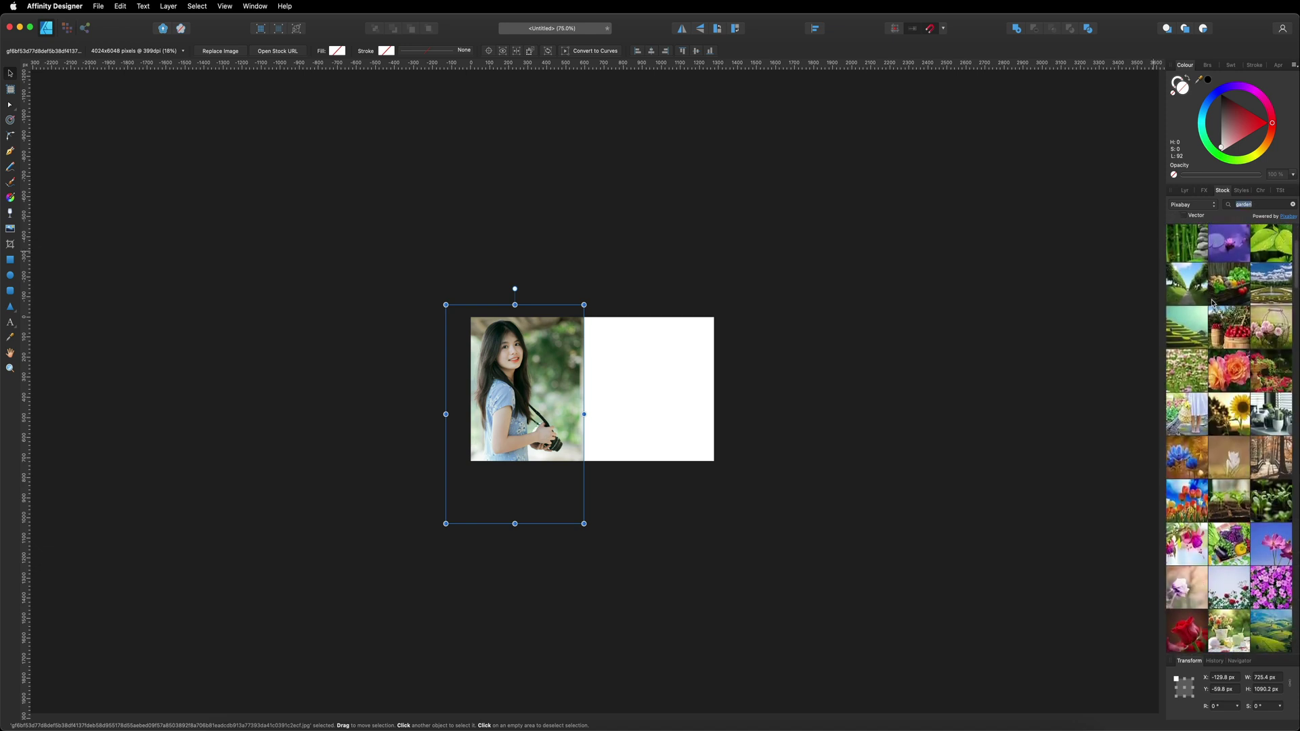
scroll(1212, 304, "down", 10)
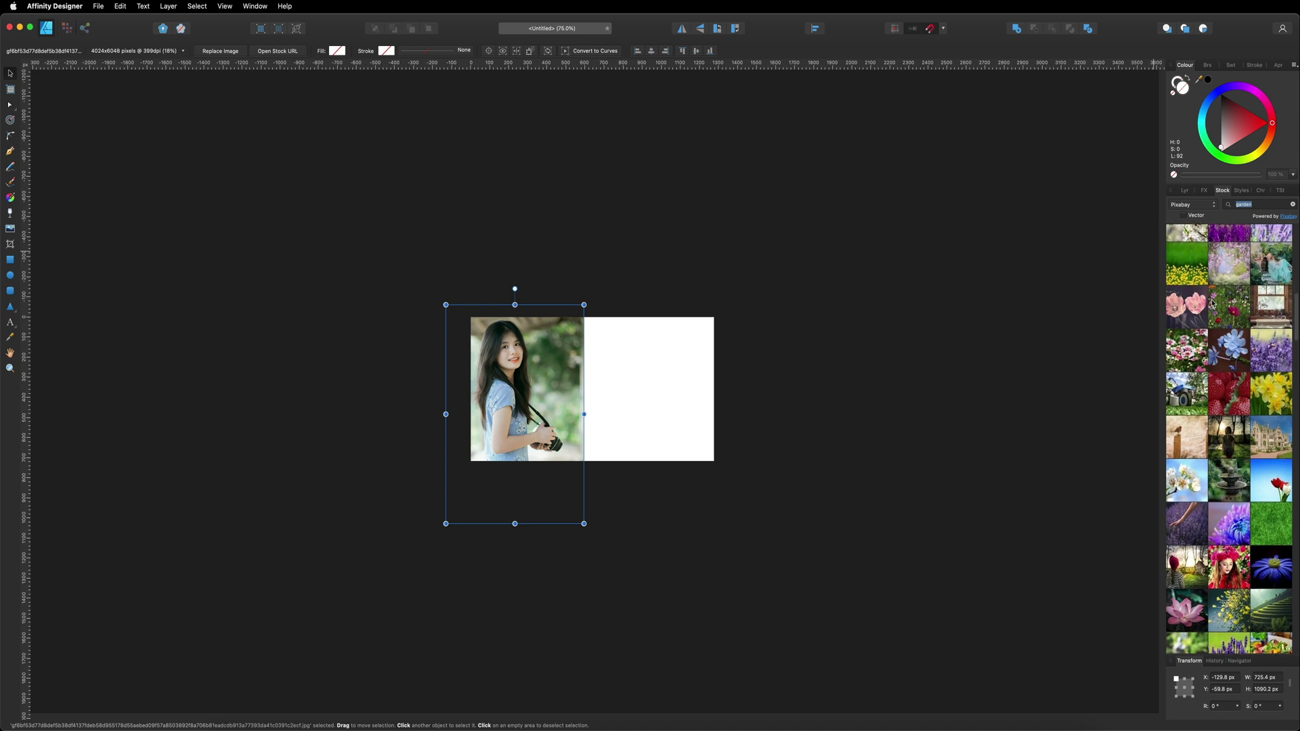
scroll(1212, 304, "down", 6)
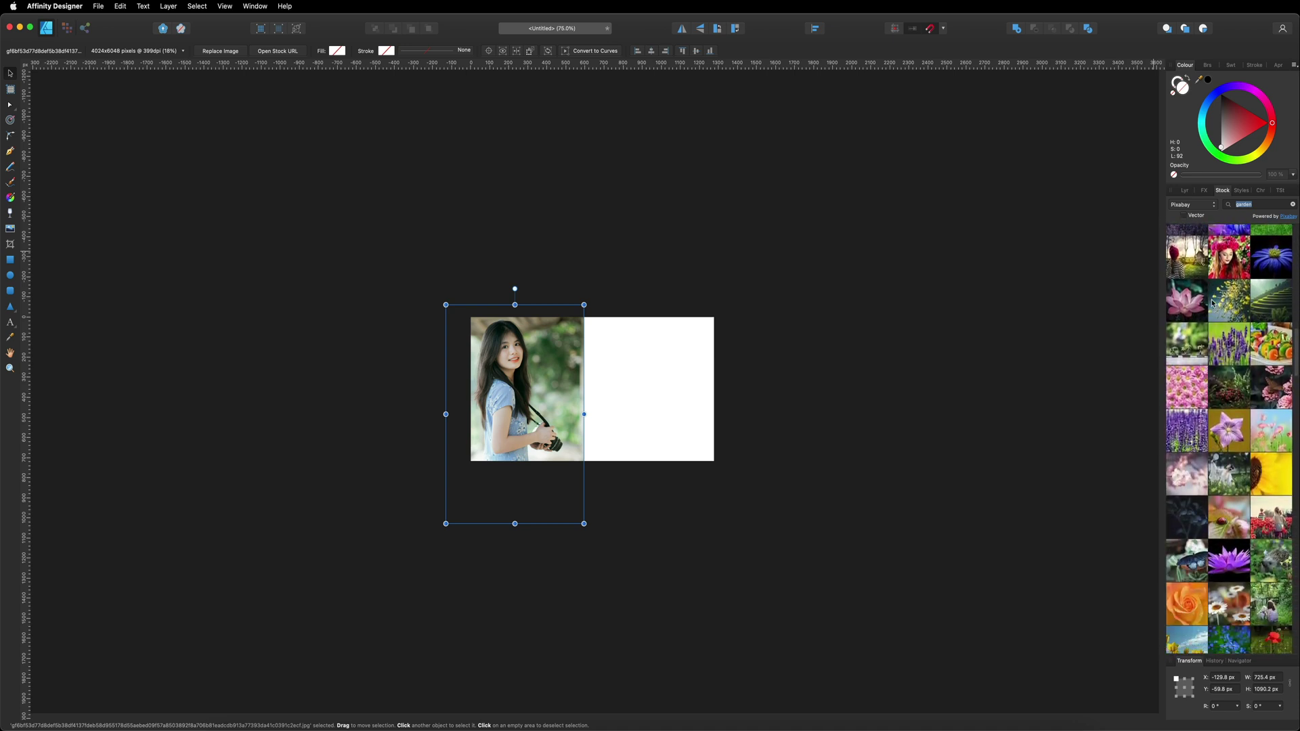
scroll(1212, 304, "down", 6)
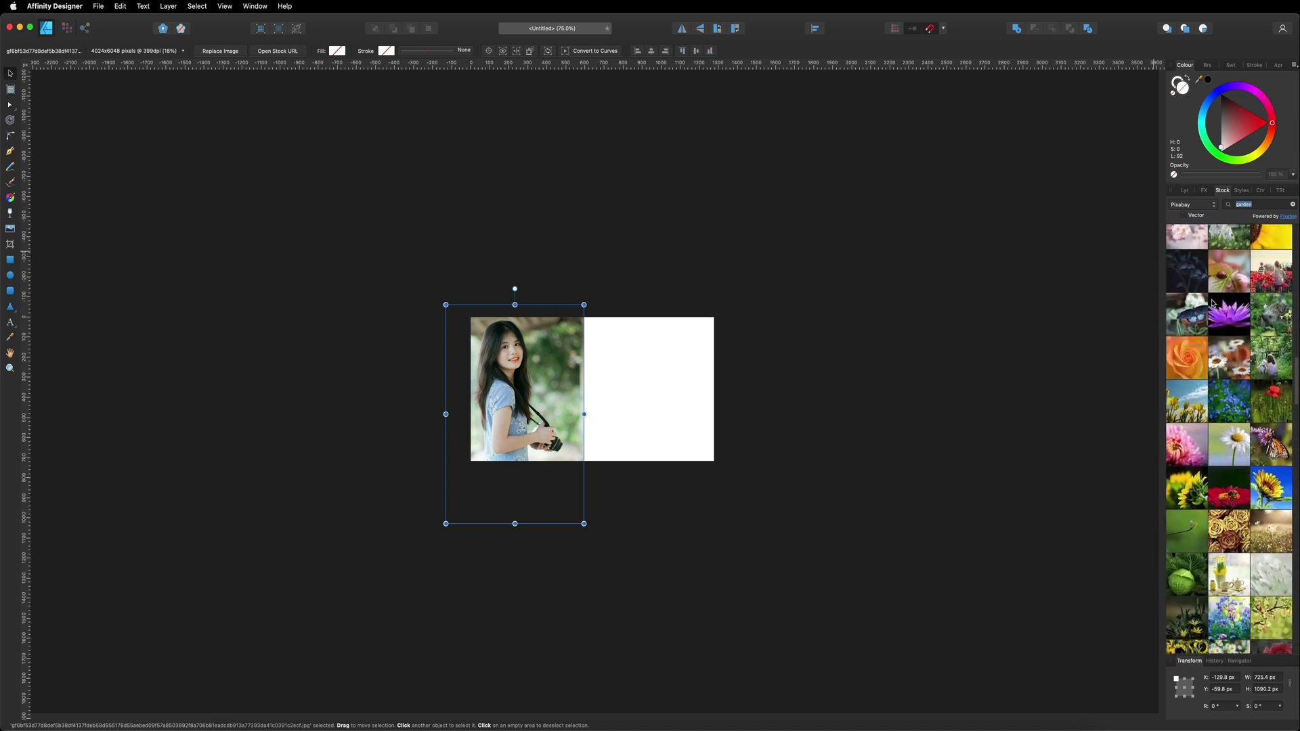
scroll(1213, 304, "down", 4)
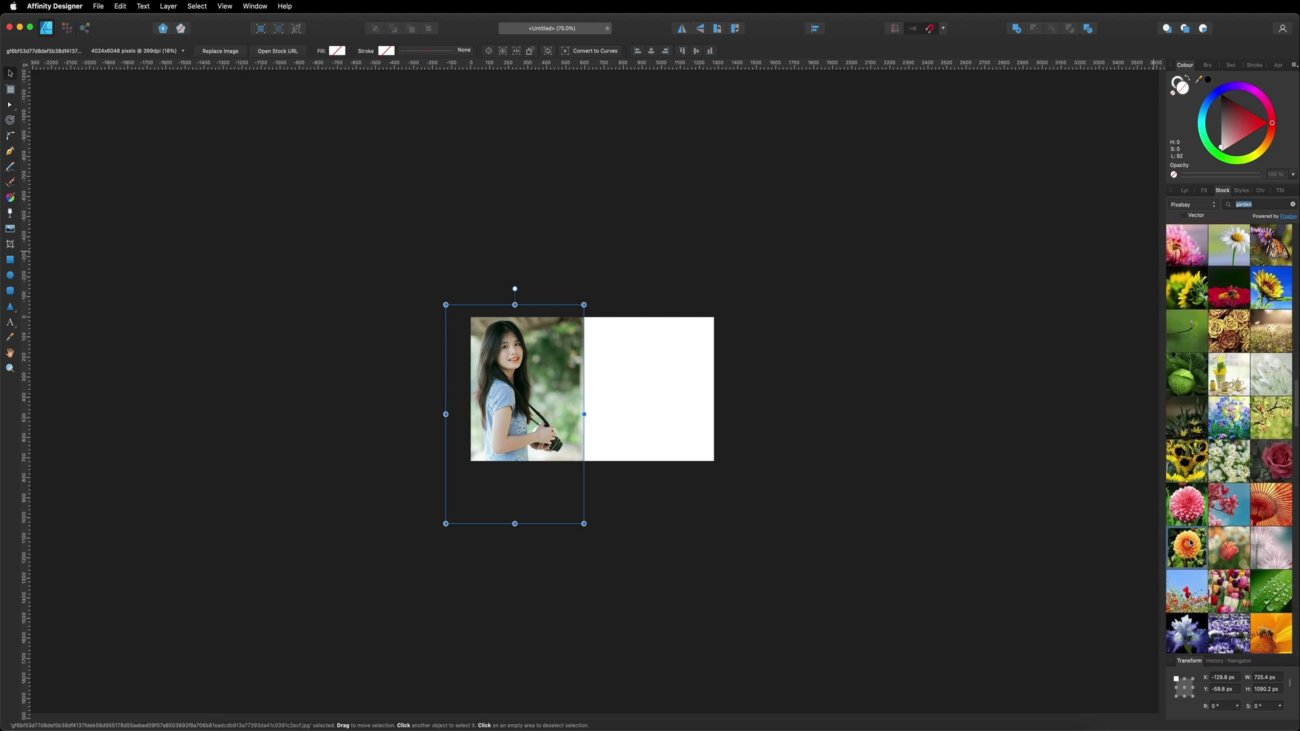
left_click_drag(1191, 542, 674, 397)
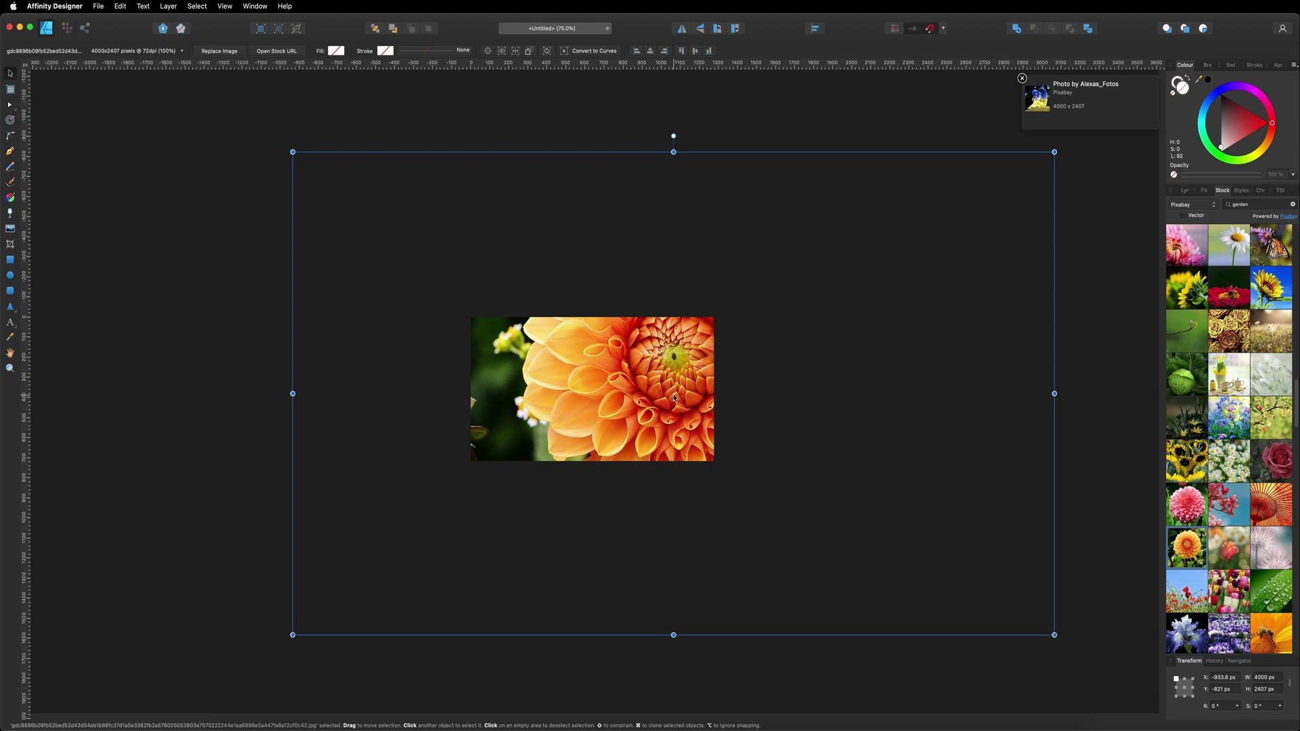
left_click_drag(292, 151, 813, 485)
left_click_drag(855, 522, 576, 353)
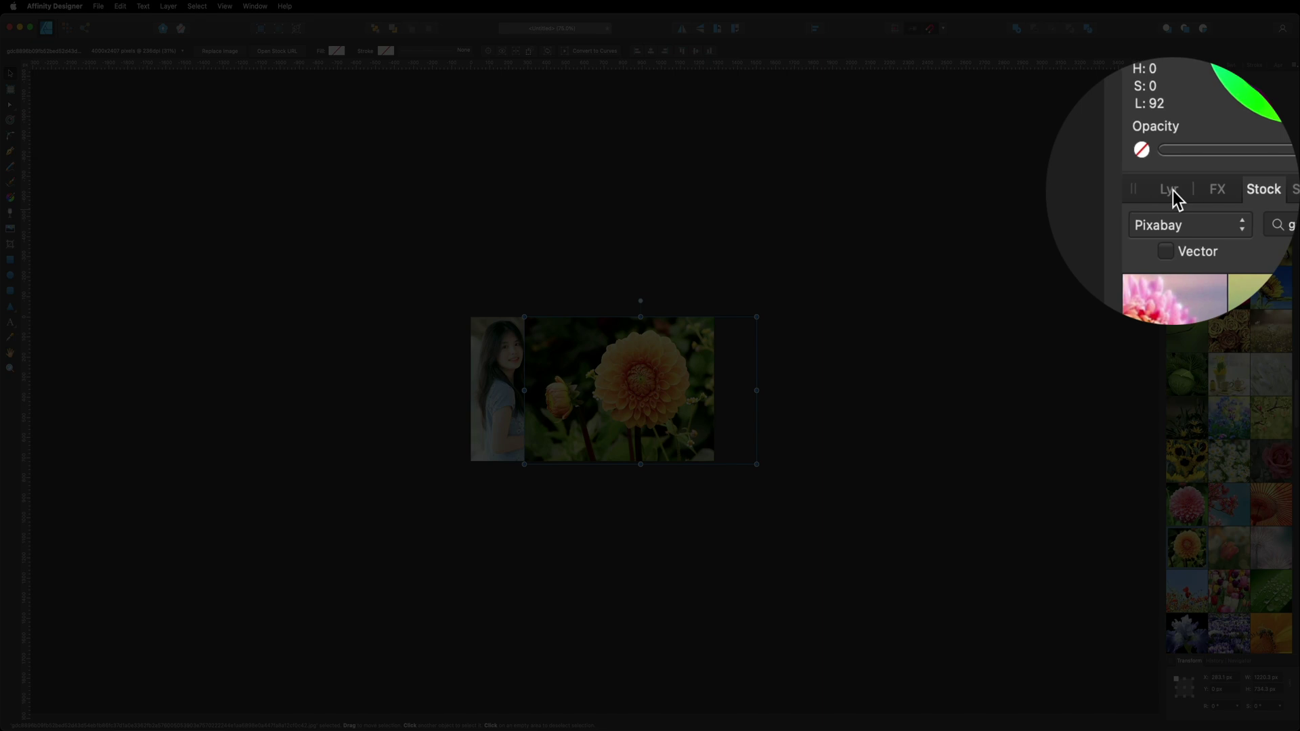
Lower the flower photo's layer opacity to 25 % and shift the photo slightly left to about X 269 px
left_click(1184, 191)
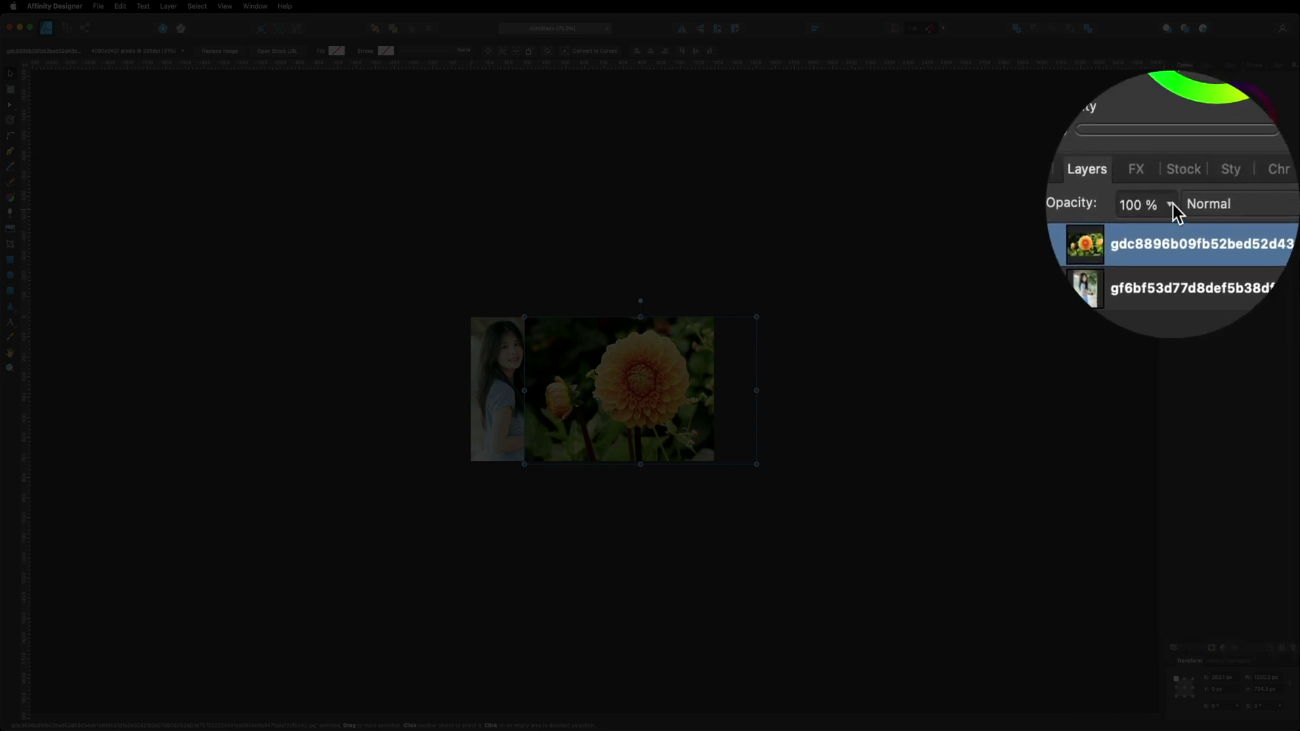
left_click(1175, 206)
left_click_drag(1173, 215, 1152, 216)
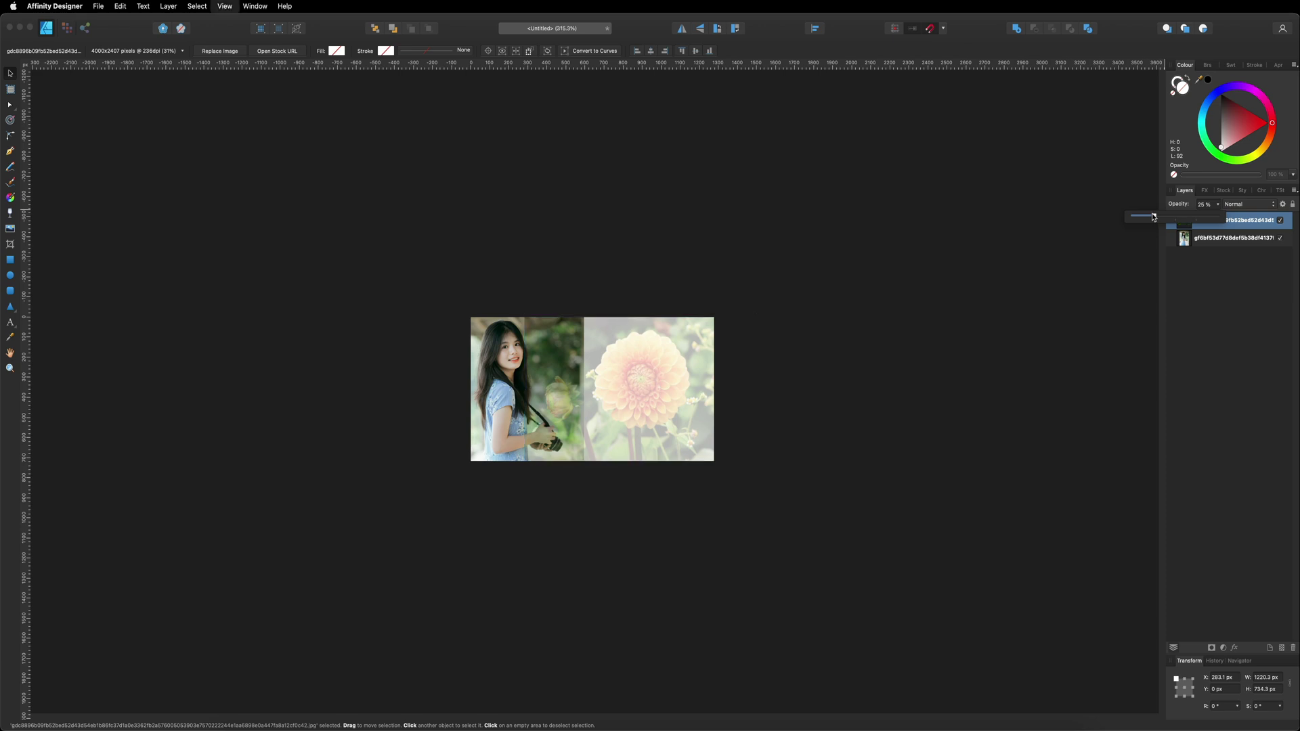
key("super+alt+0")
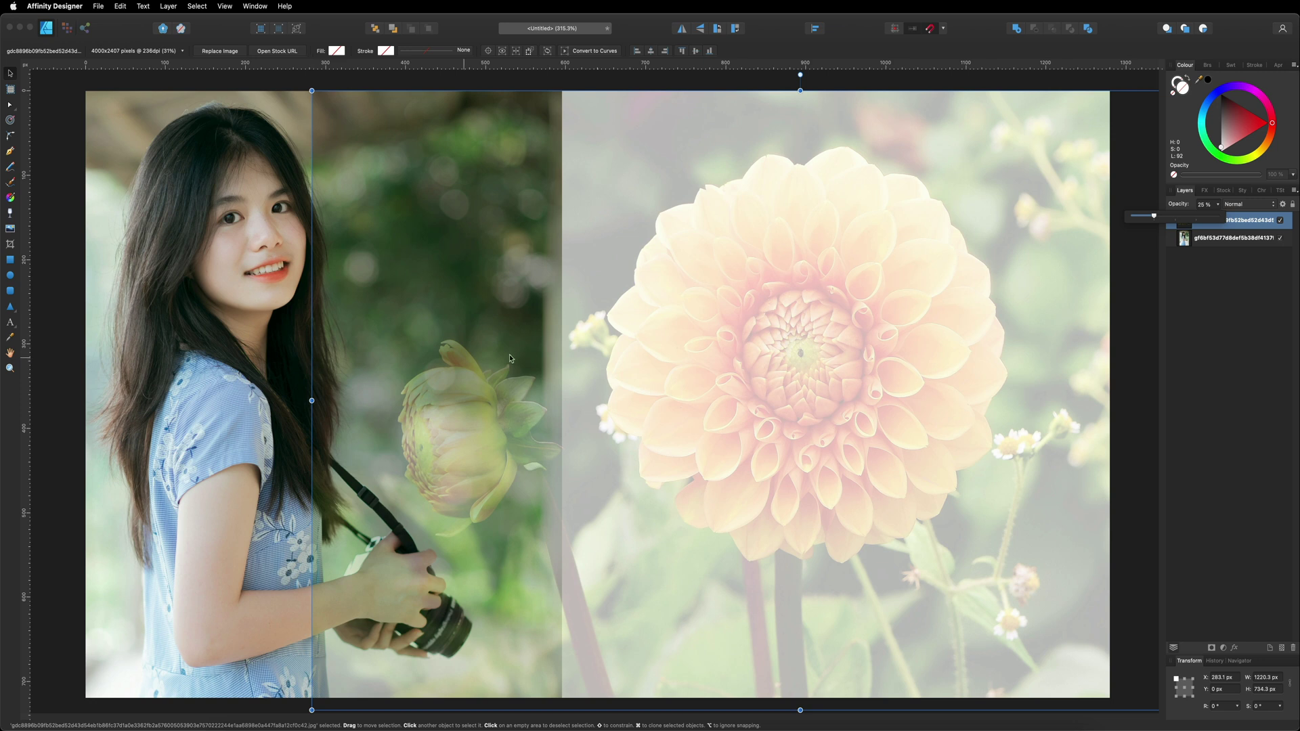
left_click_drag(519, 358, 509, 357)
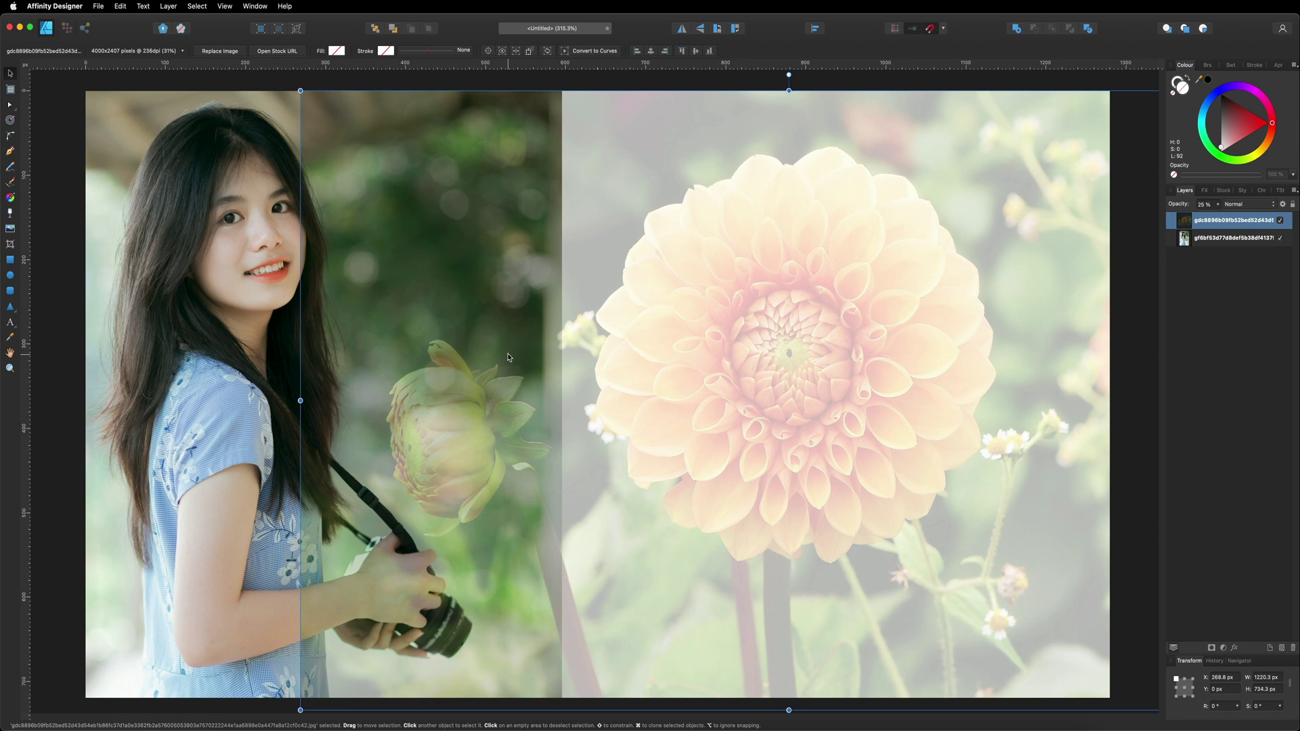
Restore the flower photo's opacity to 100 % and put its layer below the woman's photo
left_click(1218, 204)
left_click_drag(1152, 215, 1229, 215)
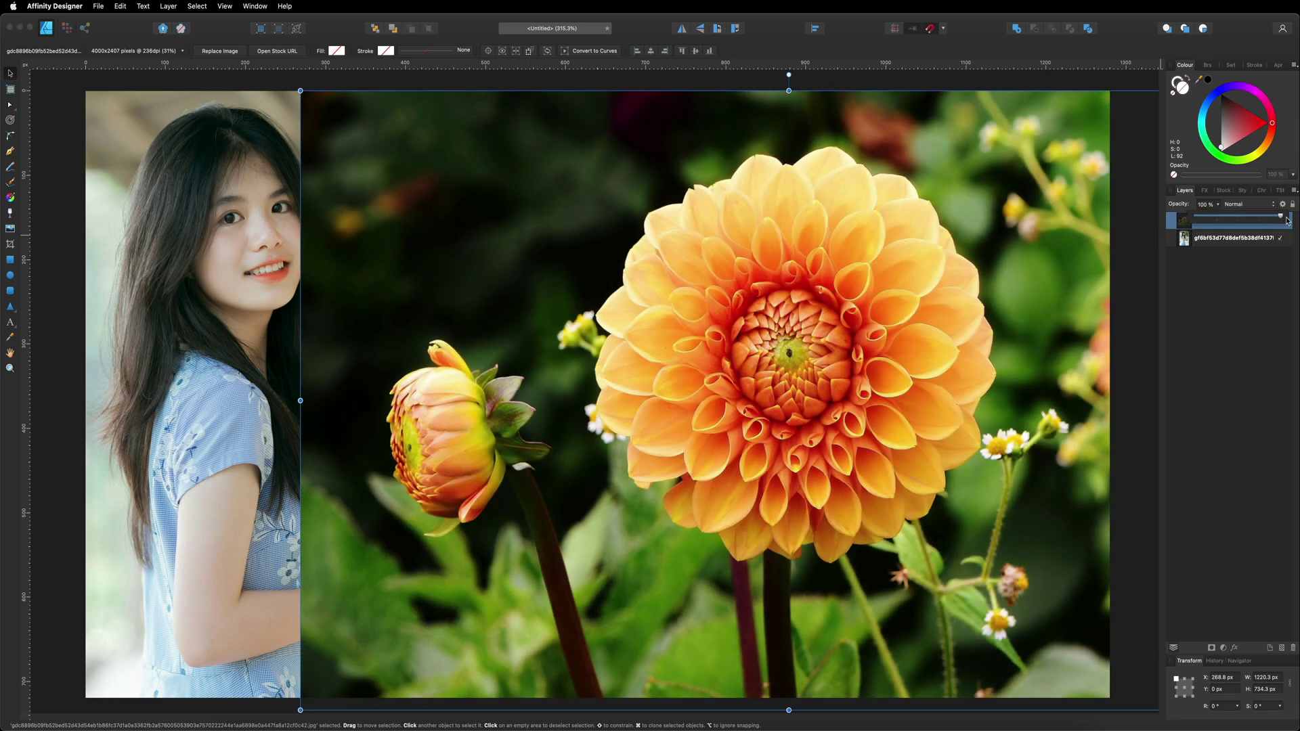
left_click(1215, 205)
left_click_drag(1180, 240, 1175, 219)
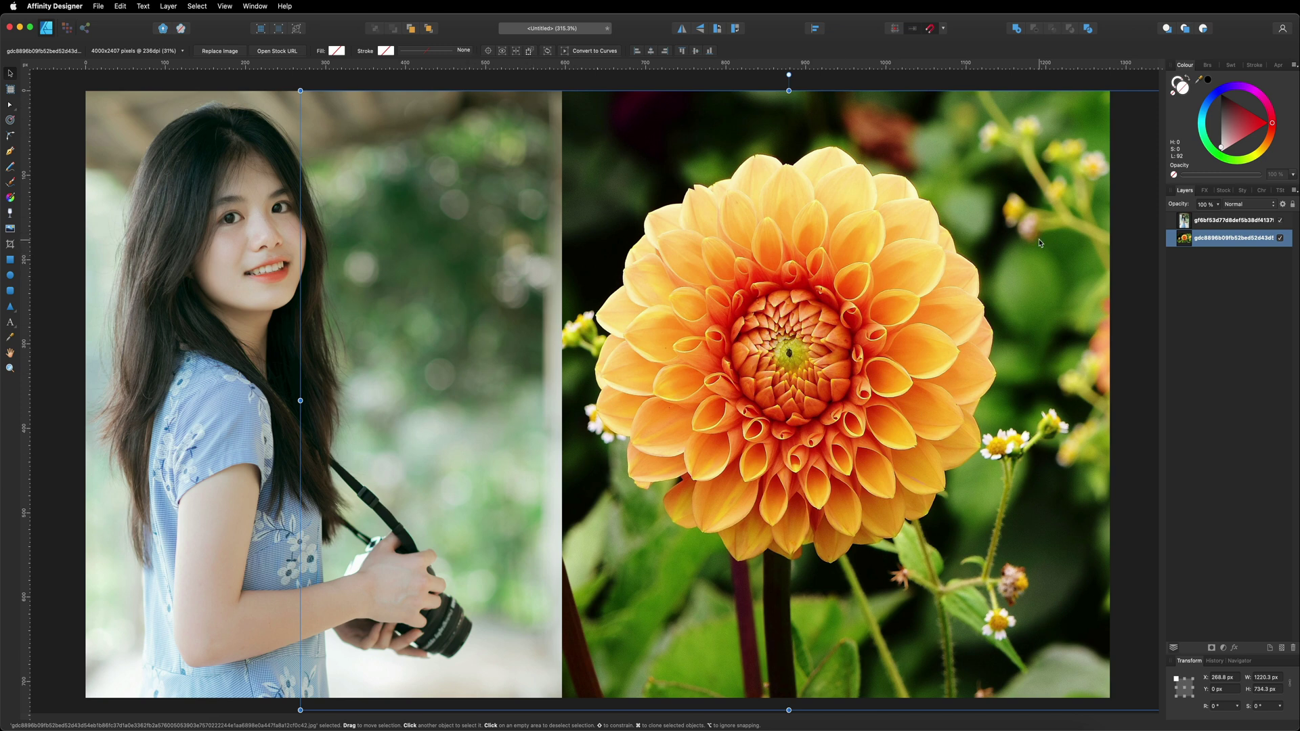
Add a mask layer to the woman's photo and switch to the Pixel Persona
left_click(1210, 226)
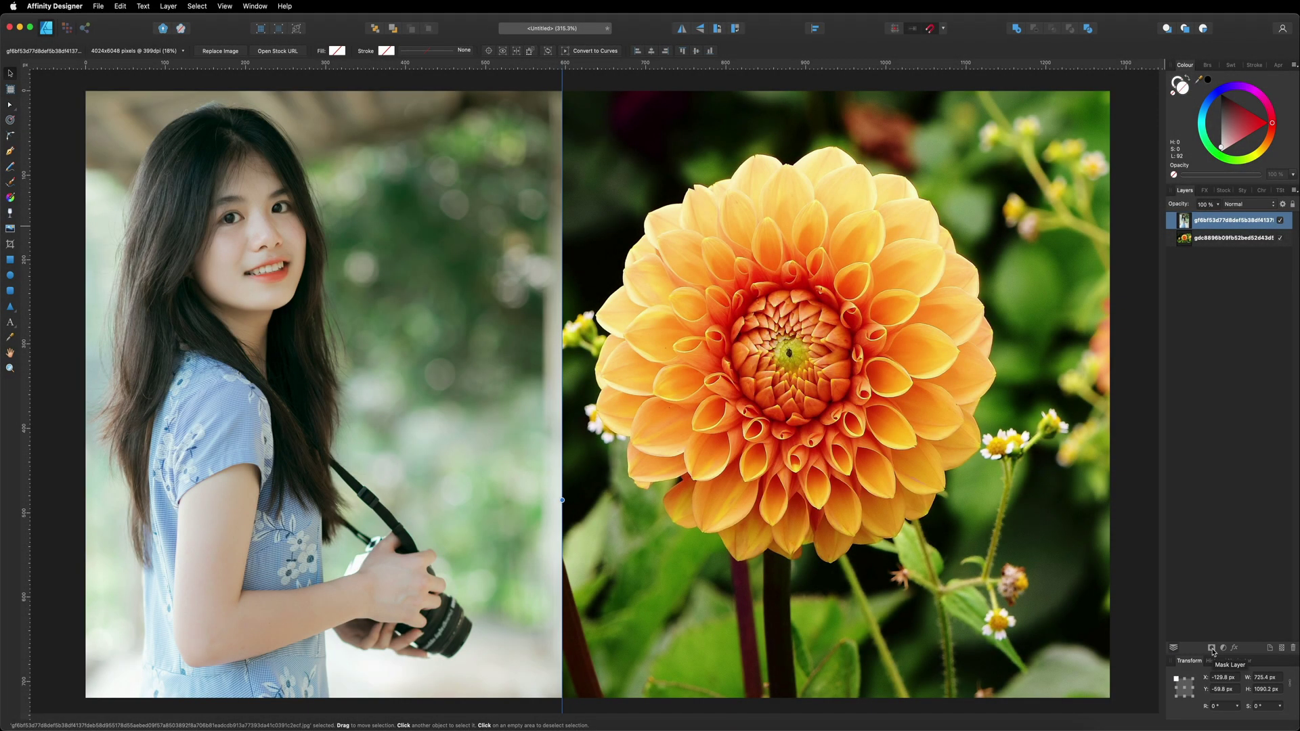
left_click(1211, 648)
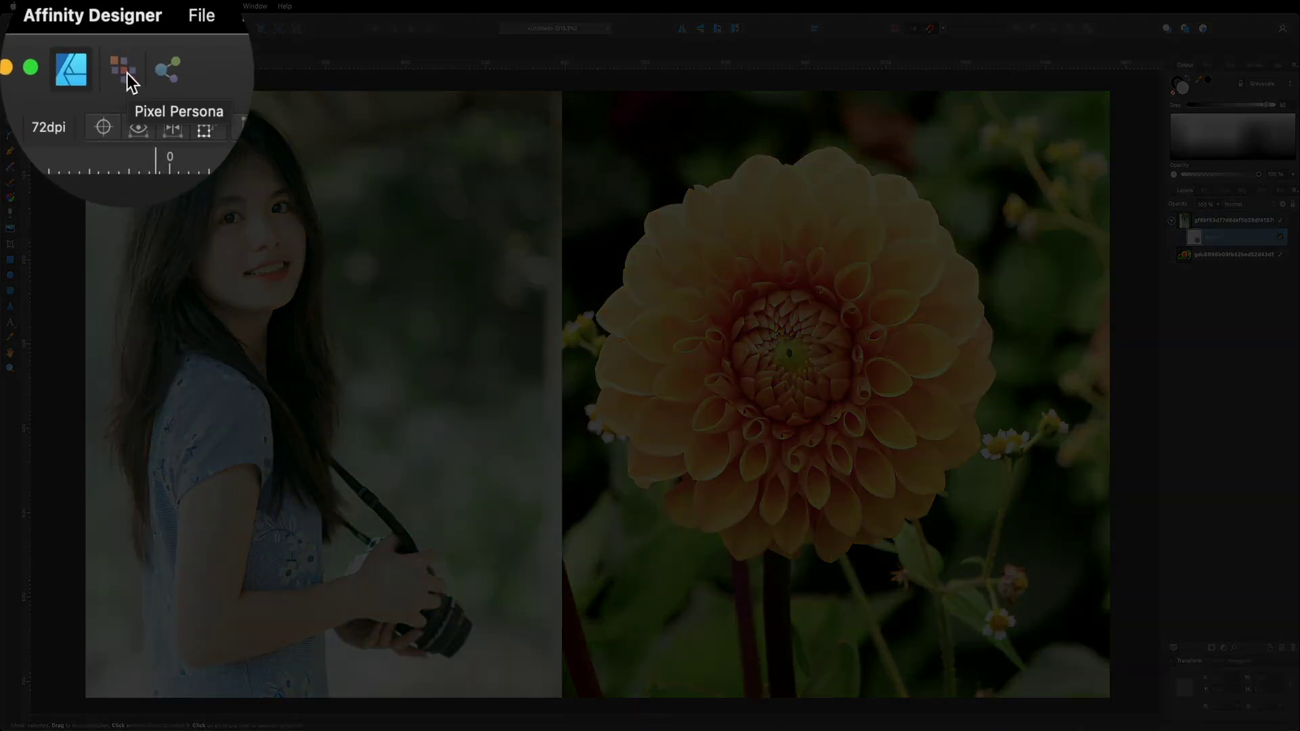
left_click(128, 73)
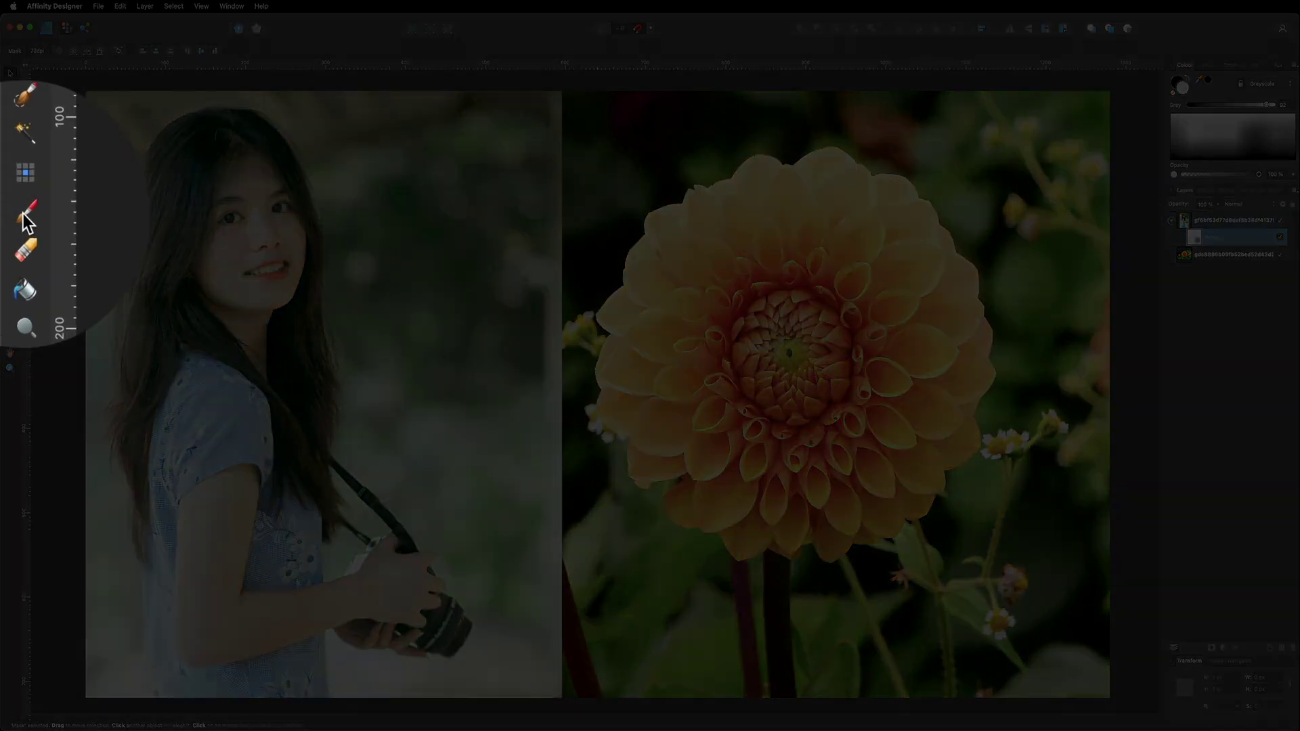
Choose the Paint Brush tool and set the brush opacity to 100 %
left_click(10, 212)
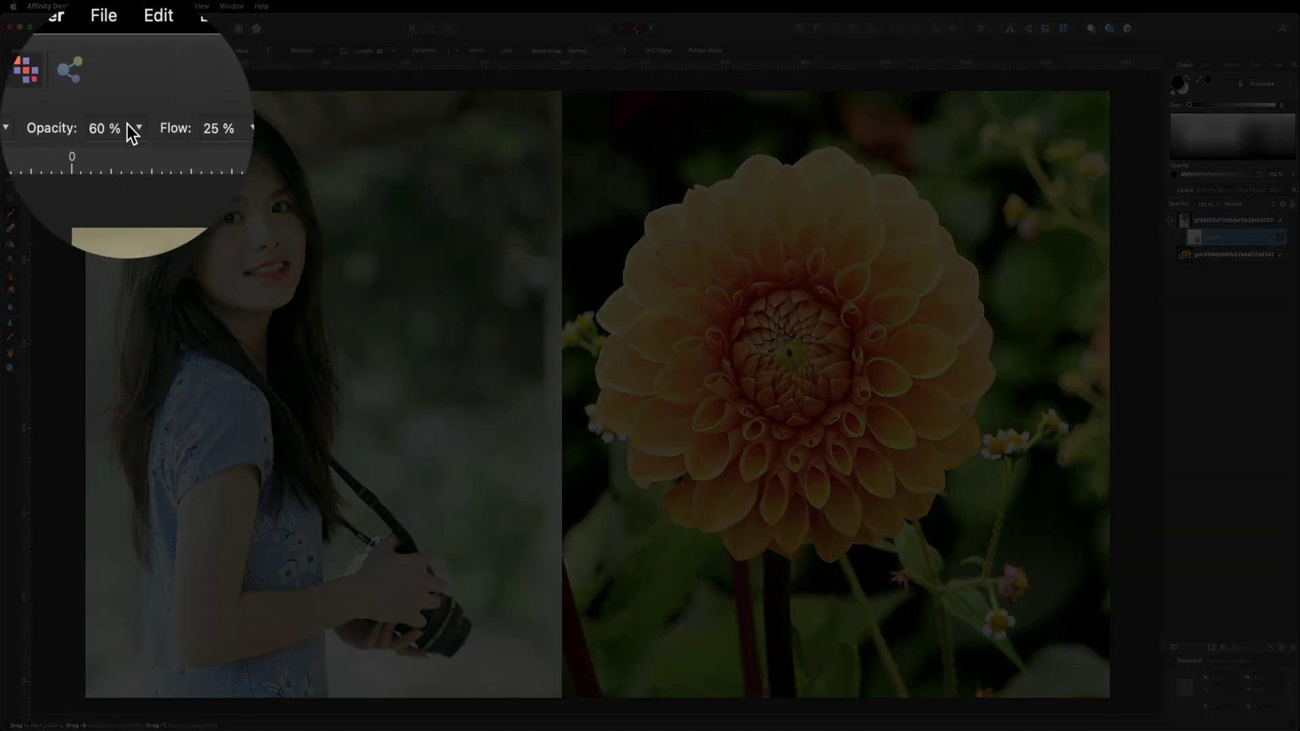
left_click(126, 123)
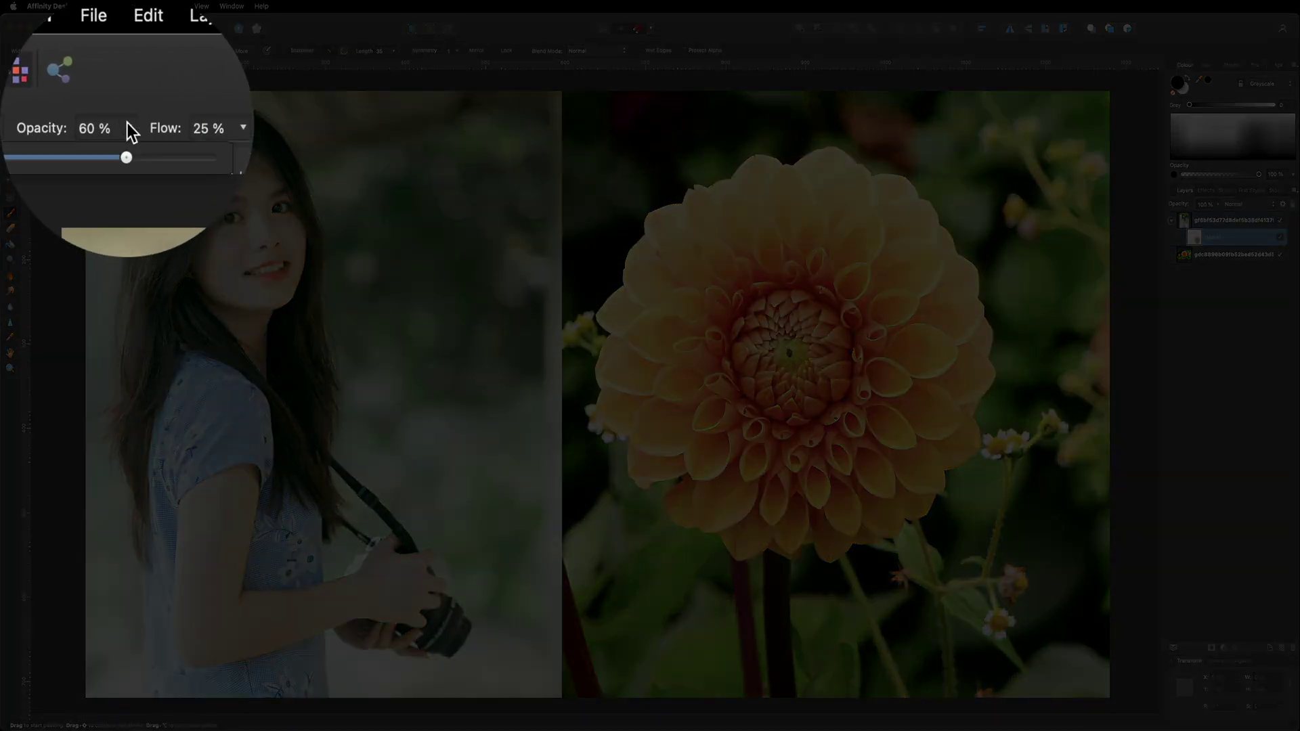
left_click_drag(111, 63, 146, 68)
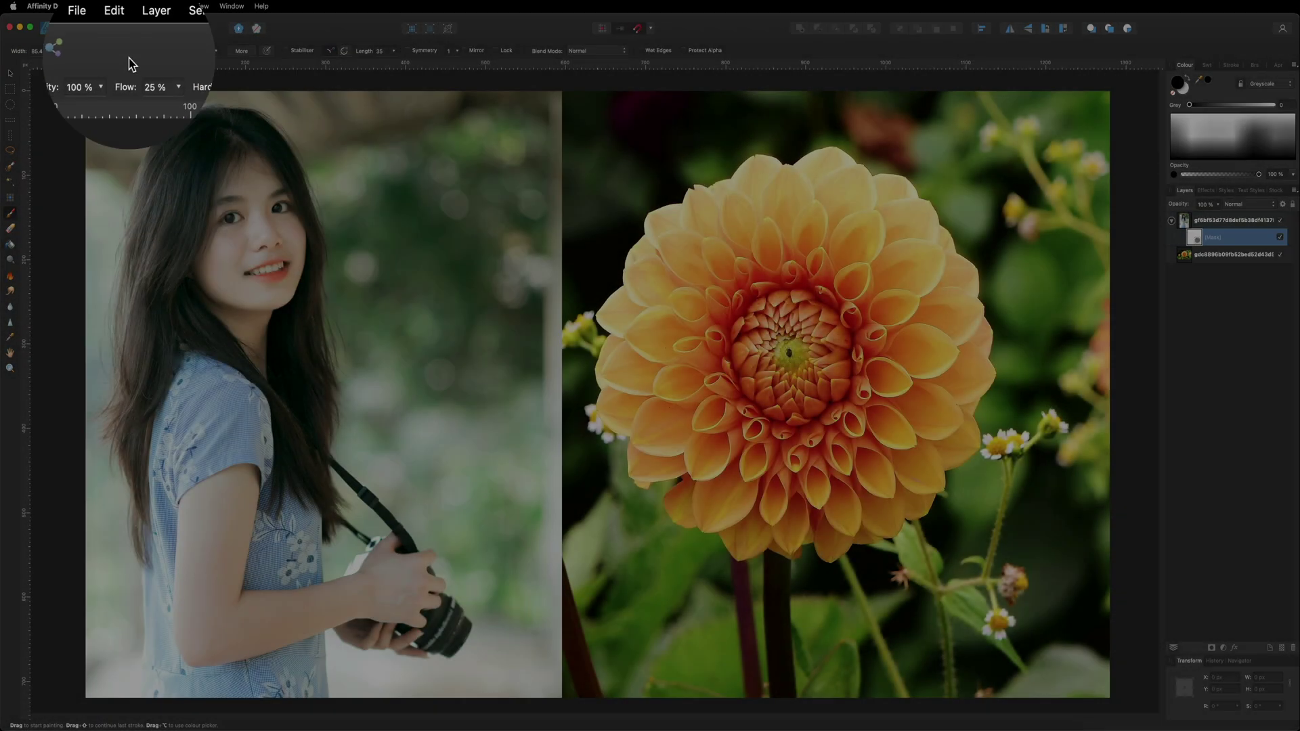
Paint black on the mask down the right edge of the woman's photo to soften the seam with the flower photo
left_click_drag(566, 87, 550, 695)
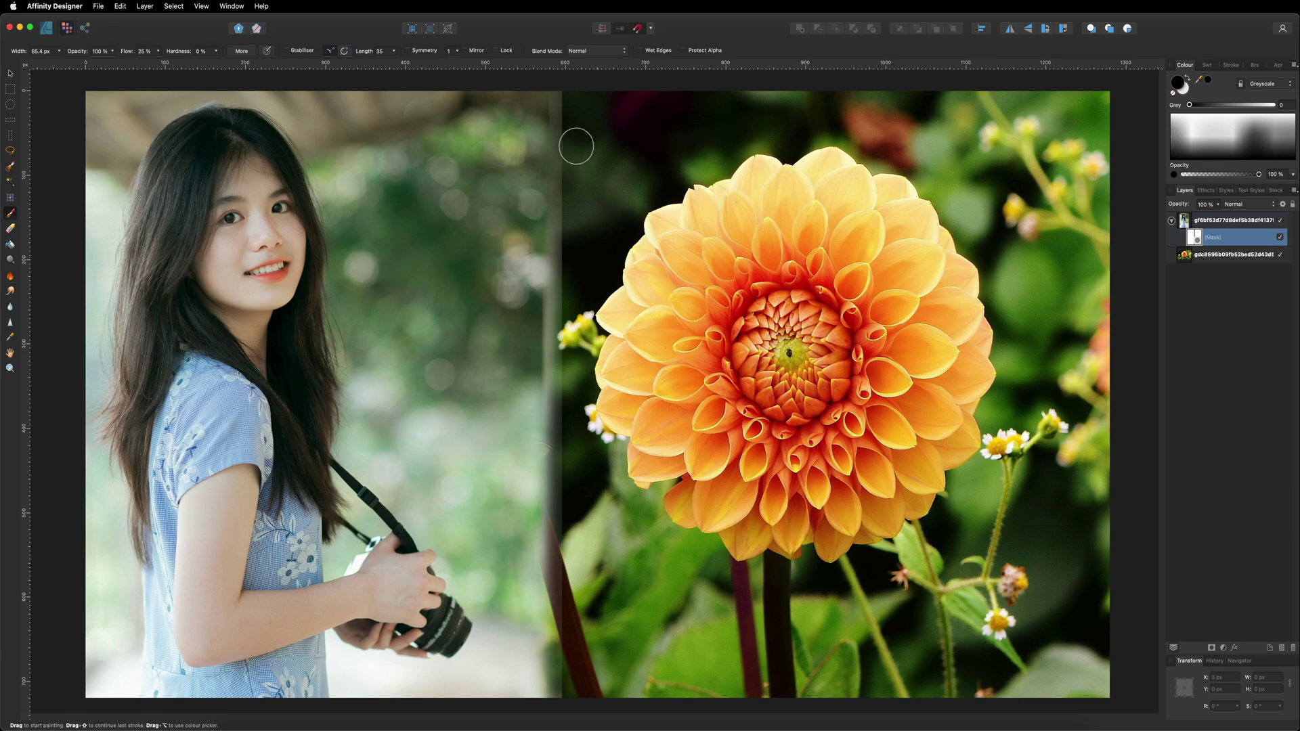
mouse_move(569, 90)
left_mouse_down()
mouse_move(554, 413)
mouse_move(565, 633)
left_mouse_up()
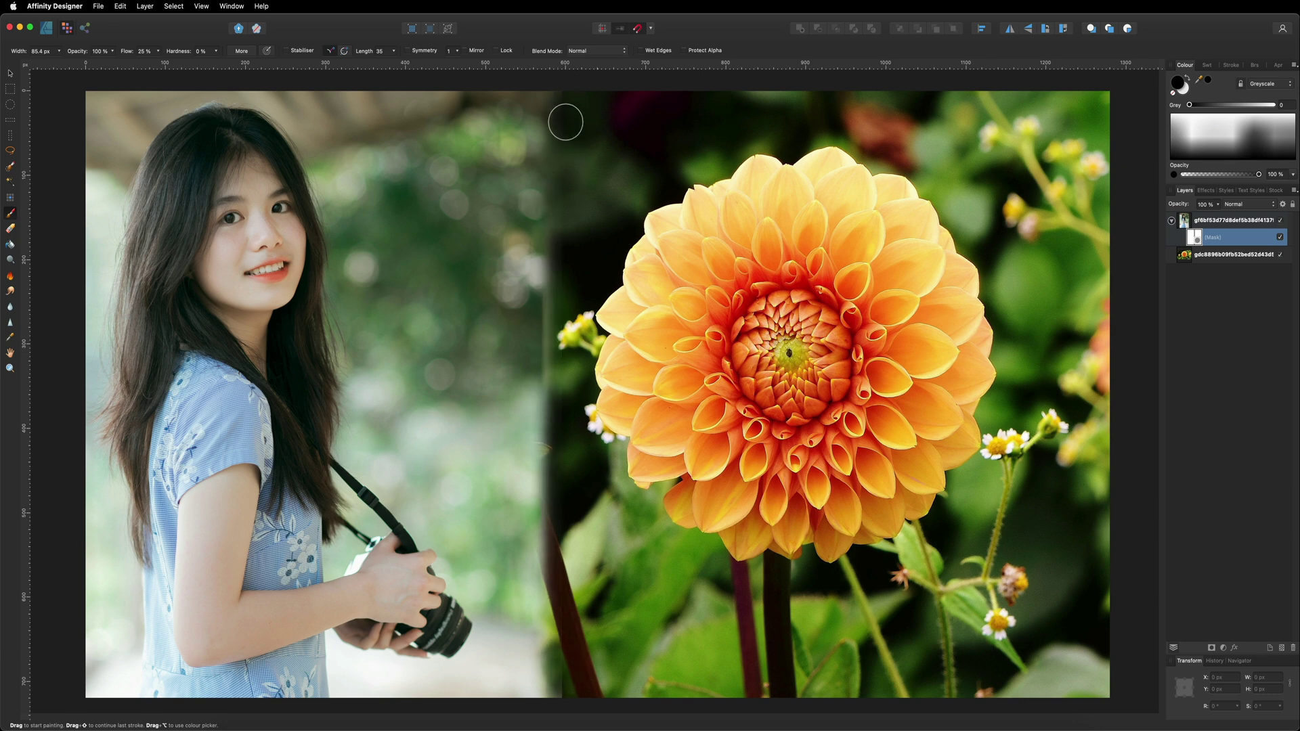
mouse_move(560, 166)
left_mouse_down()
mouse_move(551, 699)
mouse_move(552, 74)
mouse_move(550, 428)
mouse_move(540, 92)
mouse_move(558, 691)
mouse_move(550, 99)
mouse_move(505, 78)
left_mouse_up()
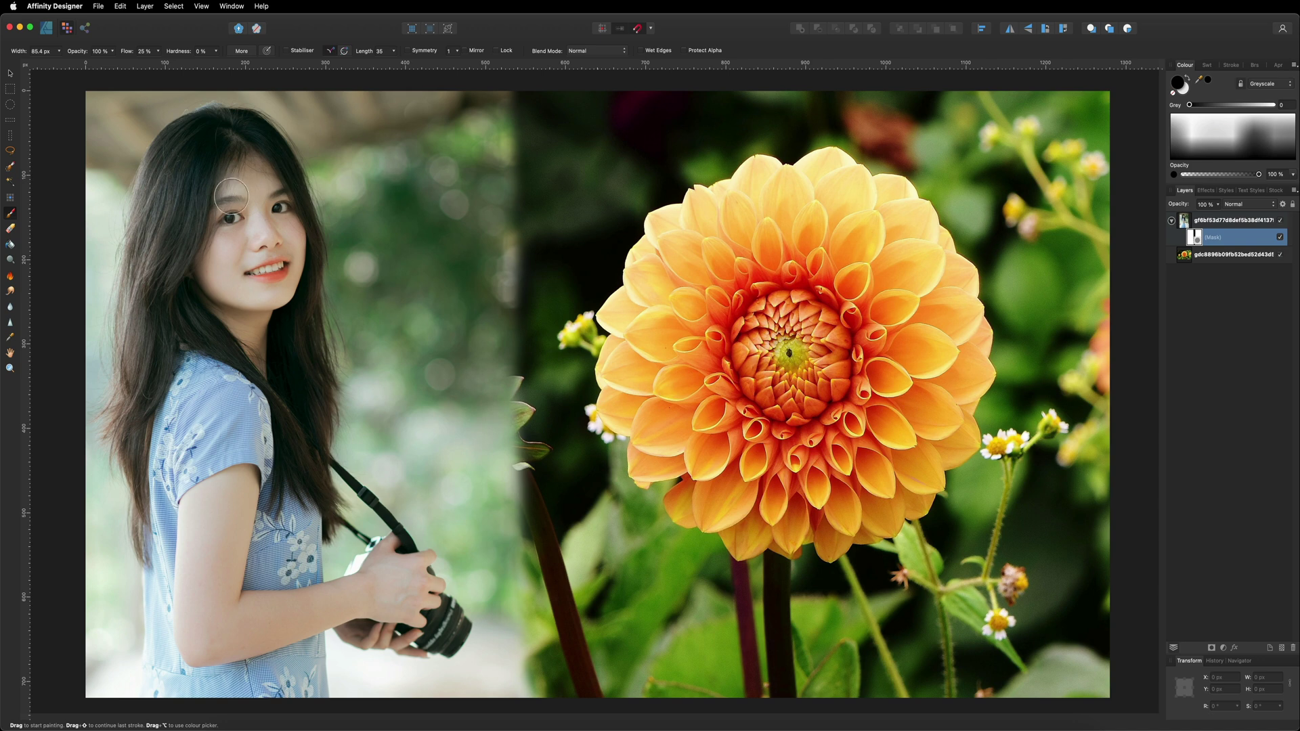
Refine the upper part of the seam on the mask by painting black, restoring an area with white, and painting it out in black
mouse_move(516, 87)
left_mouse_down()
mouse_move(514, 232)
mouse_move(511, 84)
mouse_move(516, 244)
left_mouse_up()
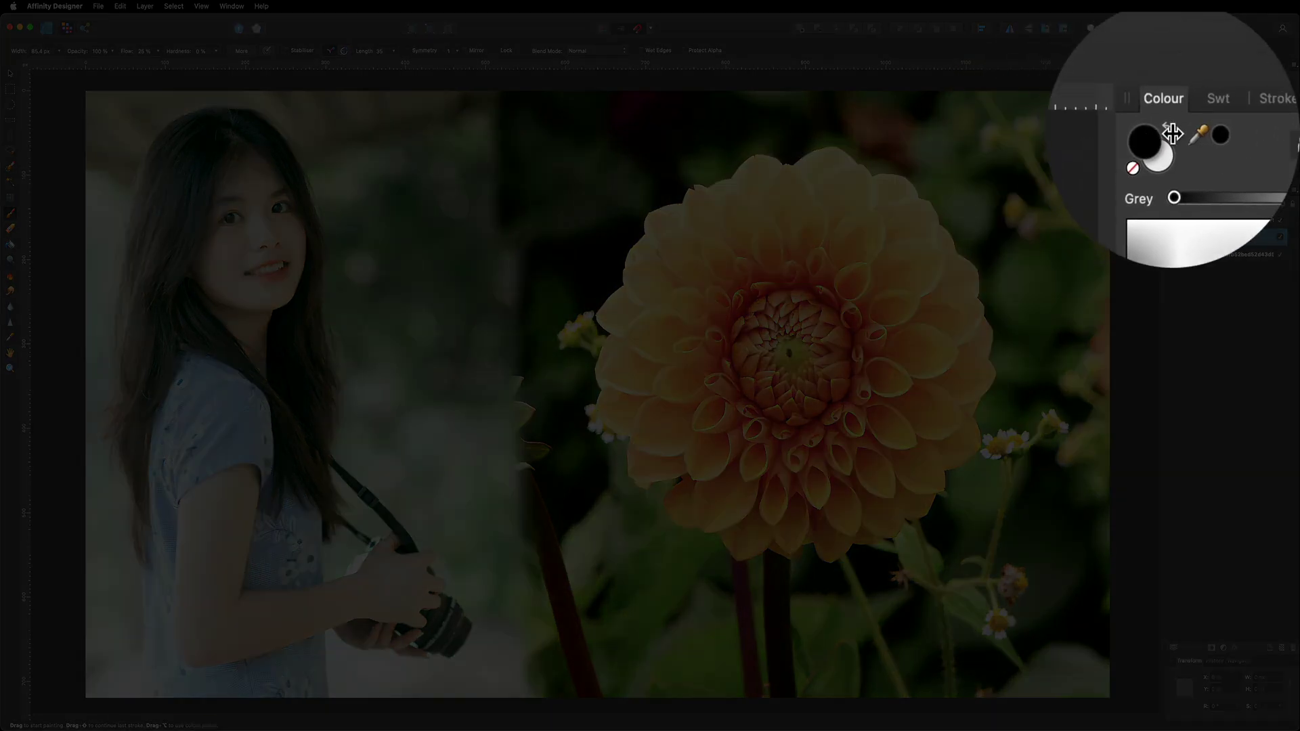
left_click(1187, 77)
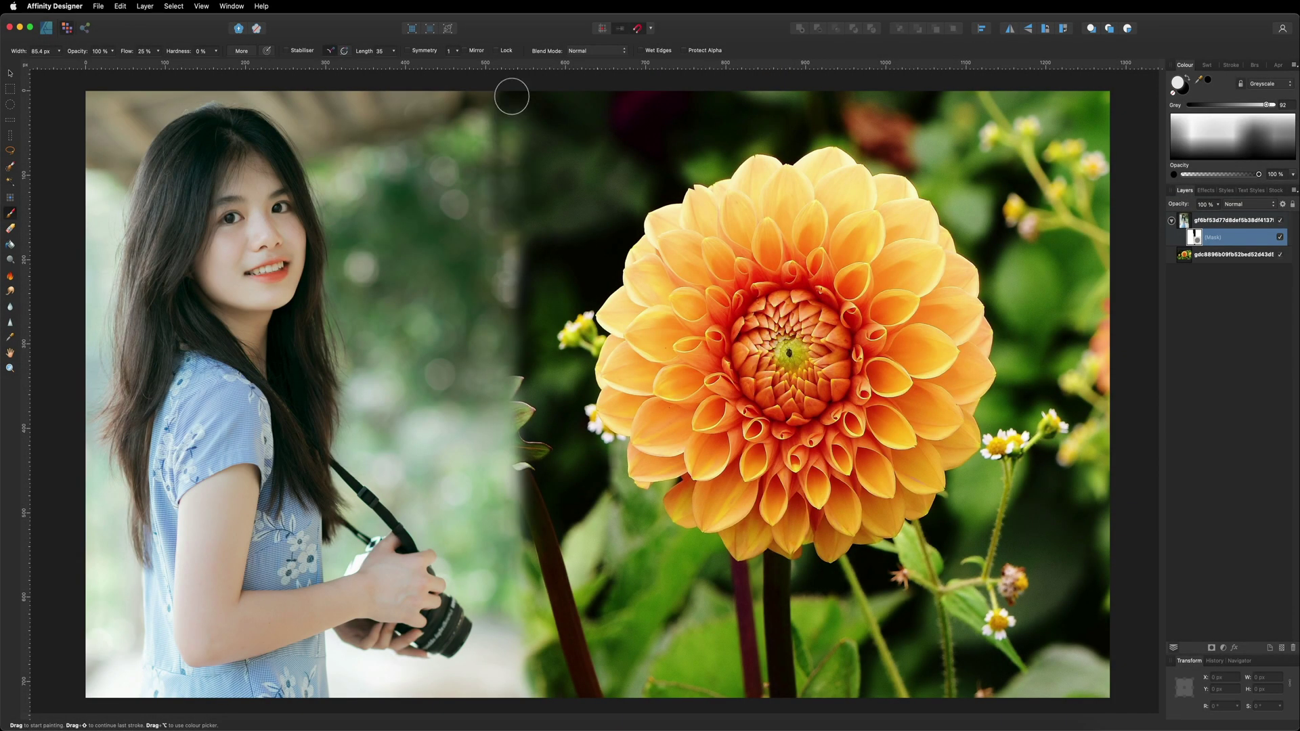
mouse_move(512, 96)
left_mouse_down()
mouse_move(509, 308)
mouse_move(536, 65)
mouse_move(550, 345)
mouse_move(546, 45)
mouse_move(497, 325)
left_mouse_up()
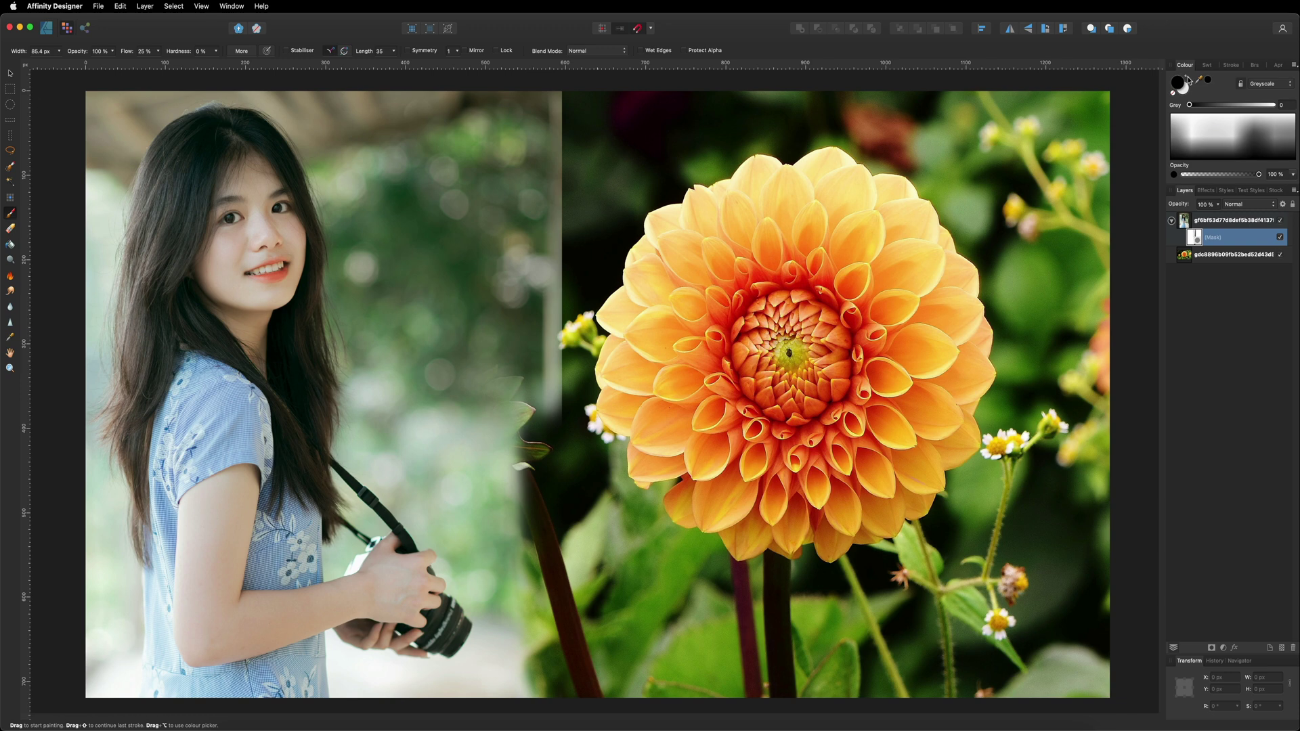
mouse_move(557, 409)
left_mouse_down()
mouse_move(559, 113)
mouse_move(554, 470)
mouse_move(529, 79)
mouse_move(522, 711)
mouse_move(526, 86)
left_mouse_up()
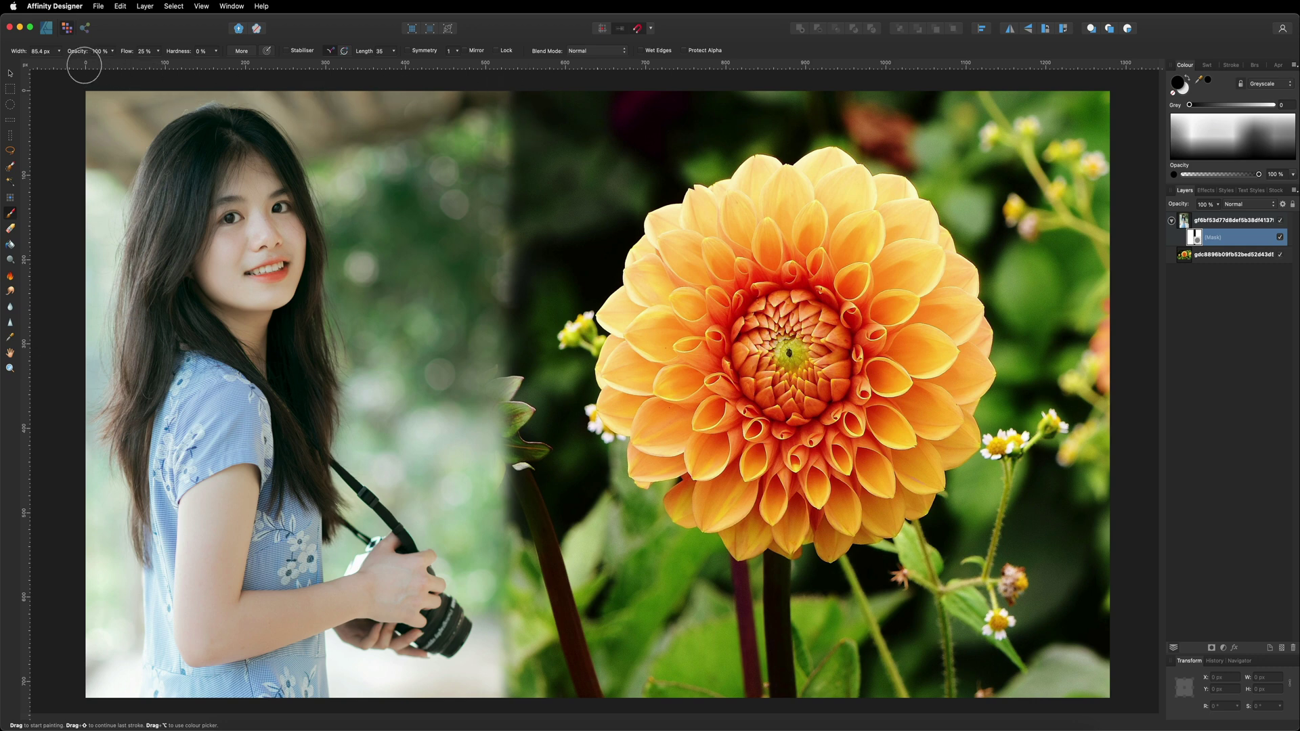
Paint black on the mask down the whole seam with a brush of 50 % opacity, enlarged to about 288 px
left_click(112, 52)
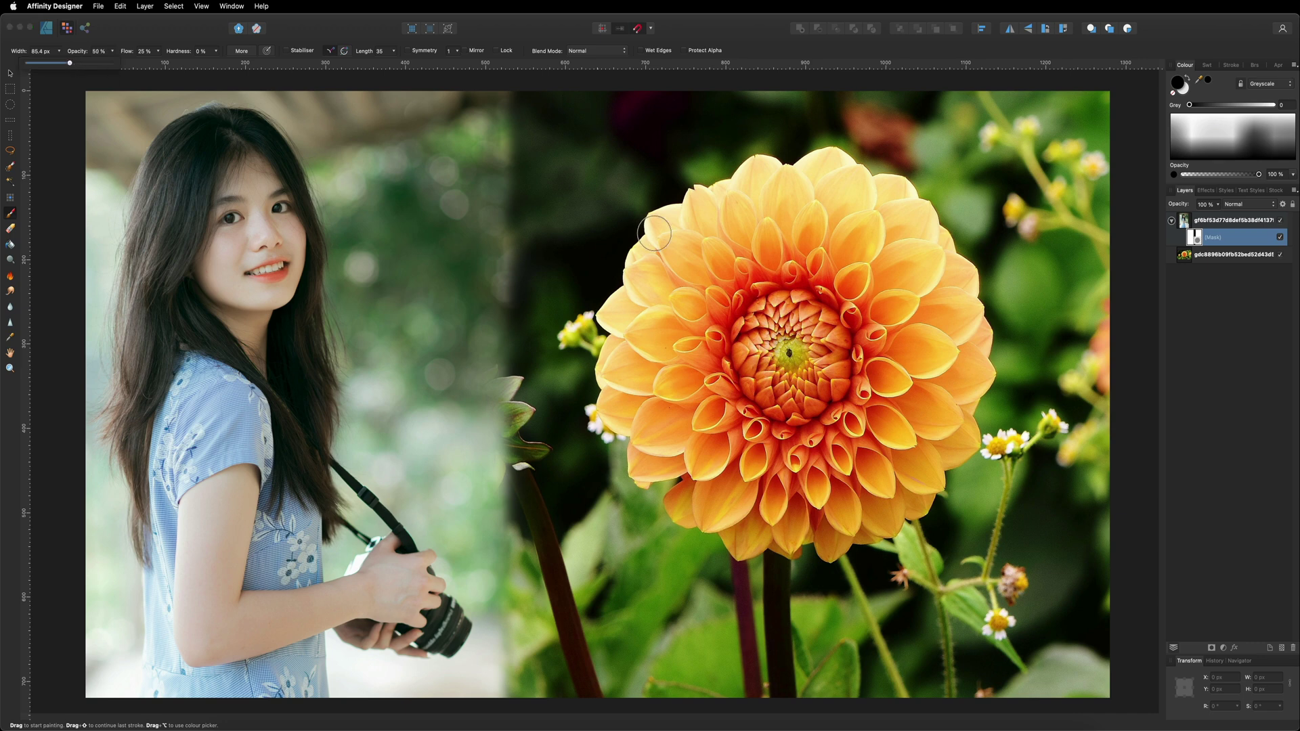
mouse_move(534, 148)
left_mouse_down()
mouse_move(500, 182)
mouse_move(507, 110)
mouse_move(505, 319)
mouse_move(511, 95)
mouse_move(509, 381)
left_mouse_up()
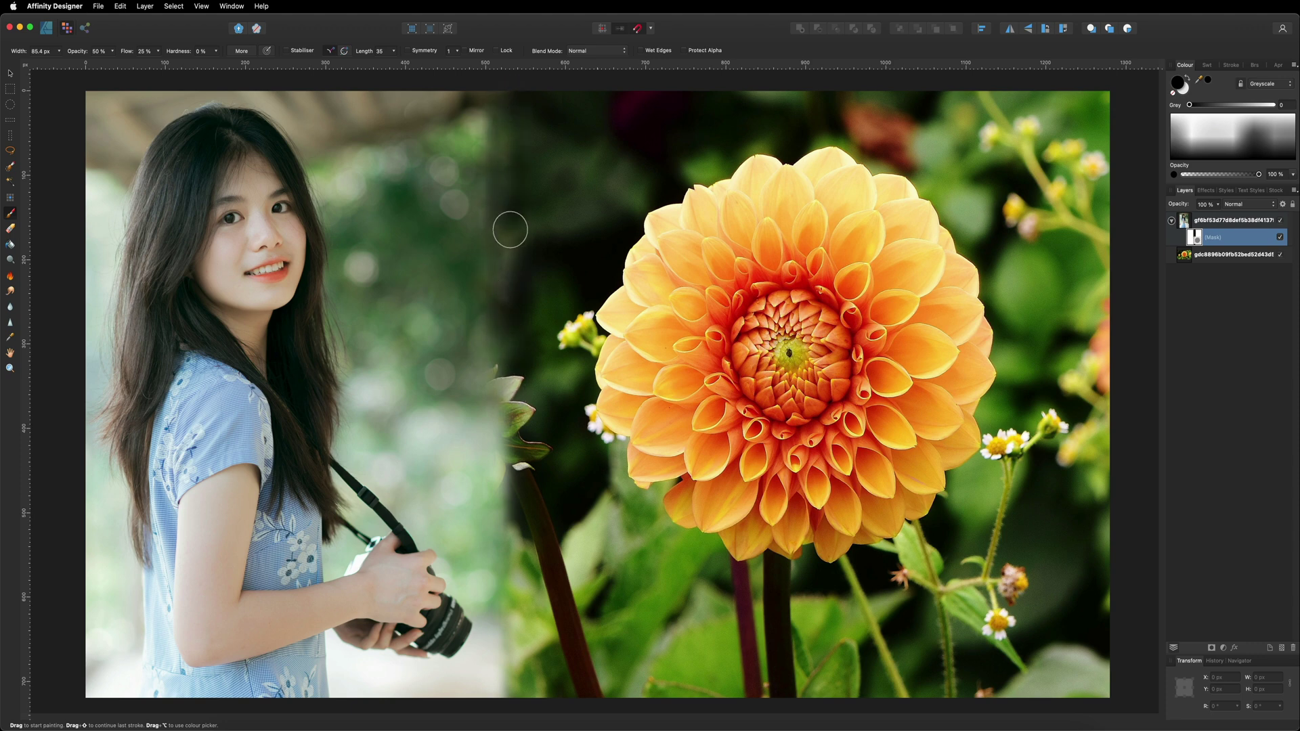
key("bracketright")
mouse_move(514, 230)
left_mouse_down()
mouse_move(586, 180)
mouse_move(464, 145)
mouse_move(600, 256)
mouse_move(492, 325)
mouse_move(528, 406)
mouse_move(552, 576)
mouse_move(541, 711)
mouse_move(528, 728)
left_mouse_up()
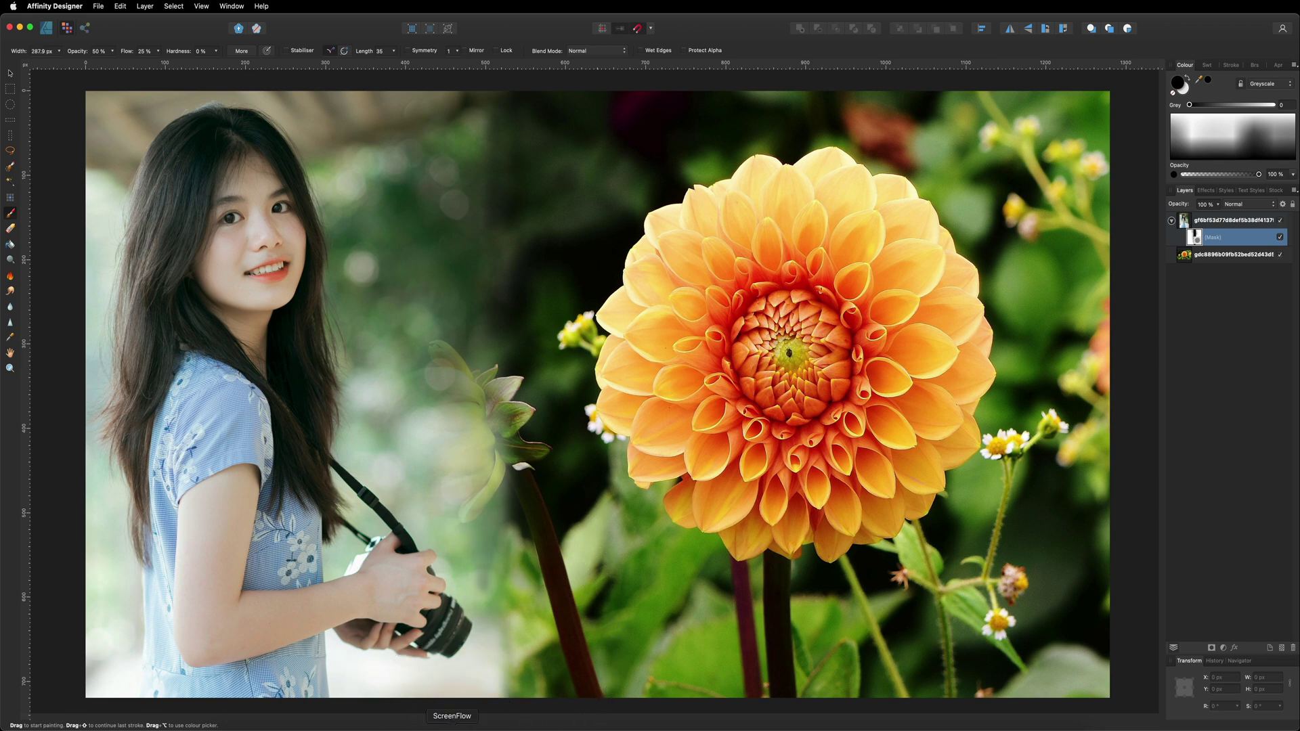
Reduce the brush width to about 109 px and paint black on the mask to reveal the flower bud beside the camera
key("bracketleft")
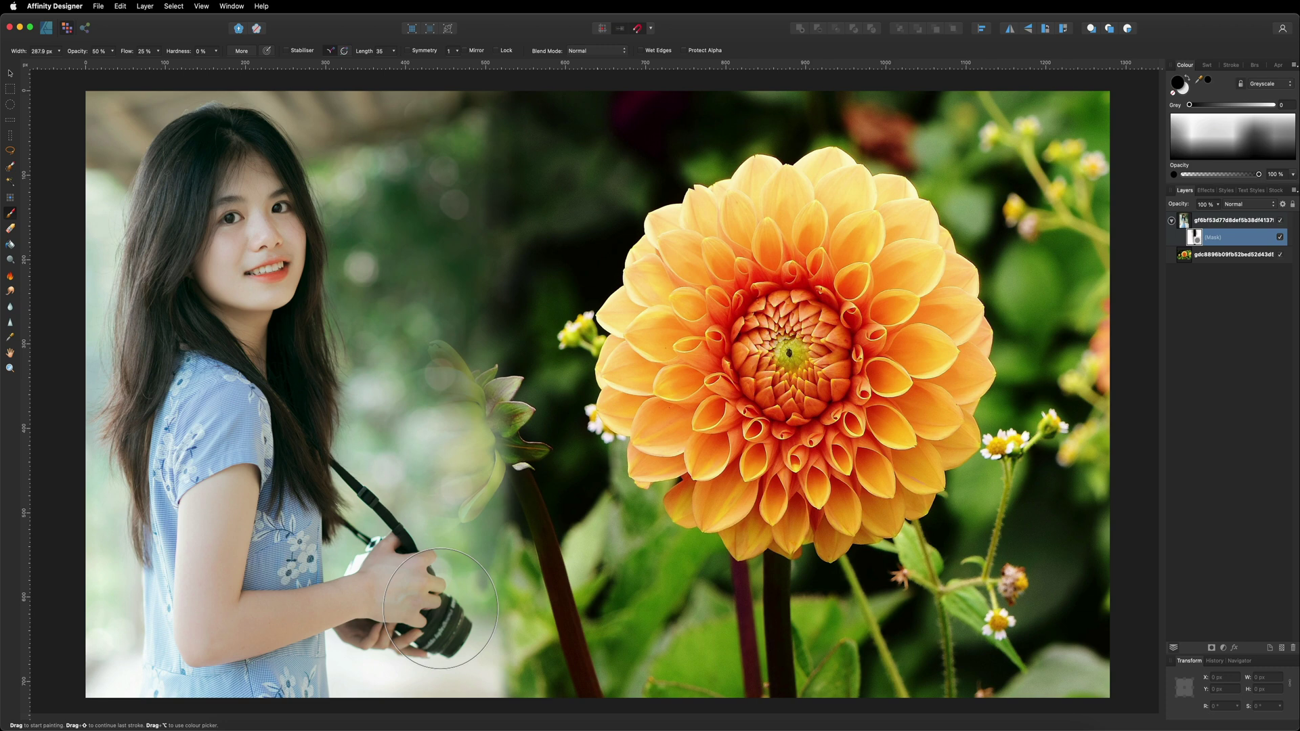
key("bracketleft")
key("bracketleft")
key("bracketleft")
key("bracketleft")
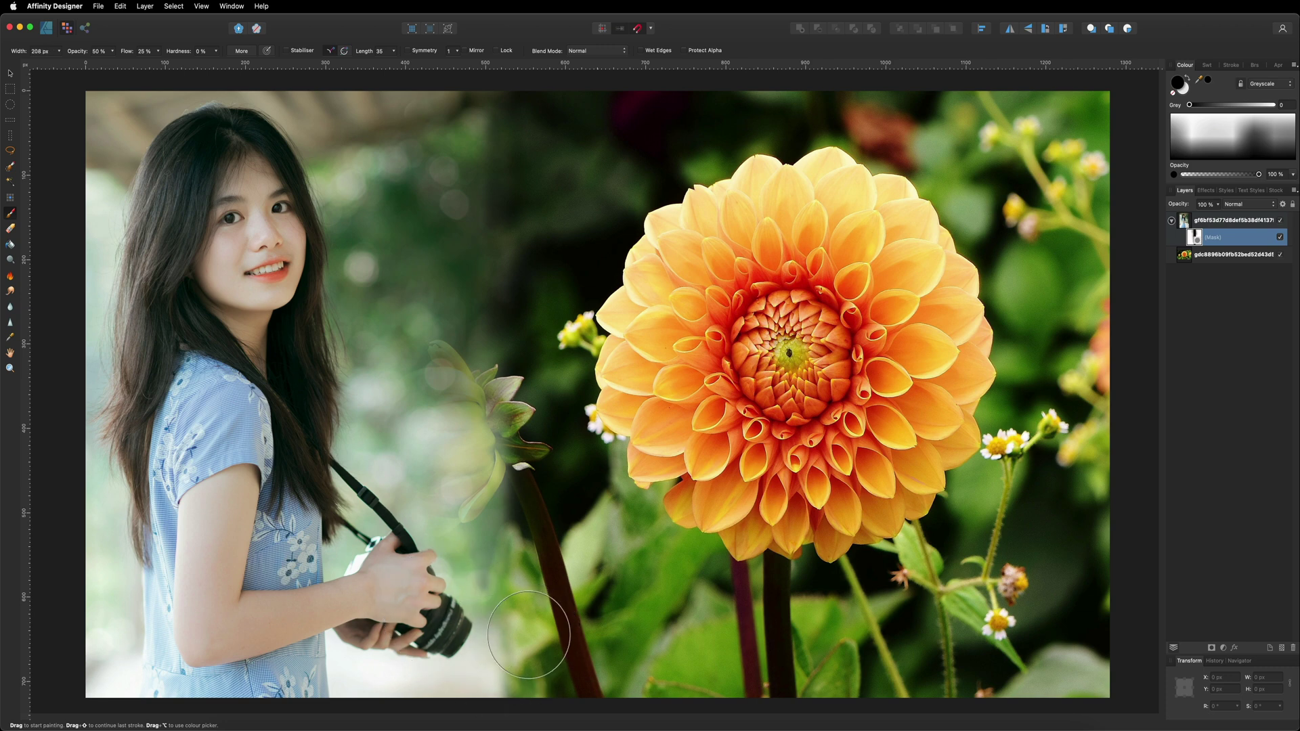
key("bracketleft")
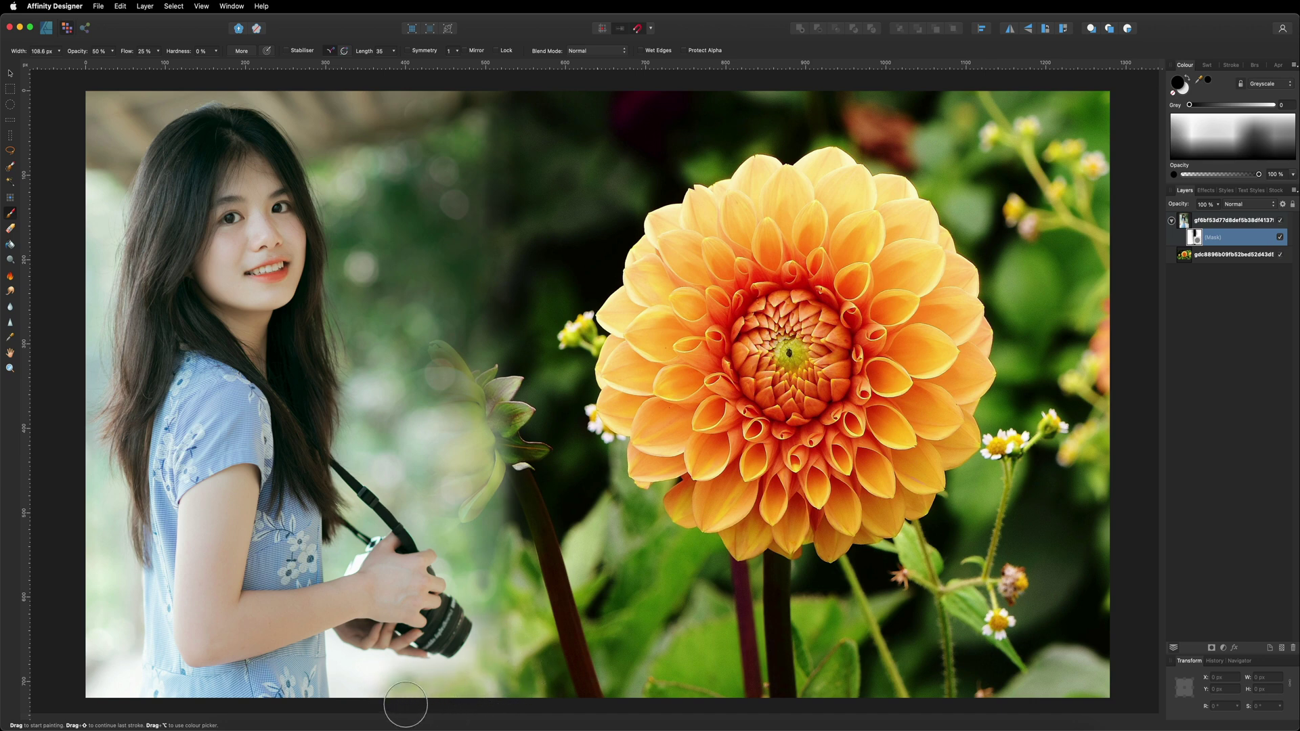
mouse_move(472, 462)
left_mouse_down()
mouse_move(420, 373)
mouse_move(455, 354)
mouse_move(420, 372)
mouse_move(417, 407)
mouse_move(459, 501)
mouse_move(415, 469)
mouse_move(406, 383)
mouse_move(403, 441)
left_mouse_up()
mouse_move(452, 481)
left_mouse_down()
mouse_move(494, 498)
mouse_move(525, 417)
mouse_move(425, 333)
mouse_move(393, 461)
mouse_move(474, 495)
mouse_move(440, 508)
mouse_move(389, 433)
mouse_move(406, 365)
mouse_move(461, 371)
mouse_move(386, 440)
mouse_move(432, 502)
left_mouse_up()
left_click_drag(474, 454, 434, 453)
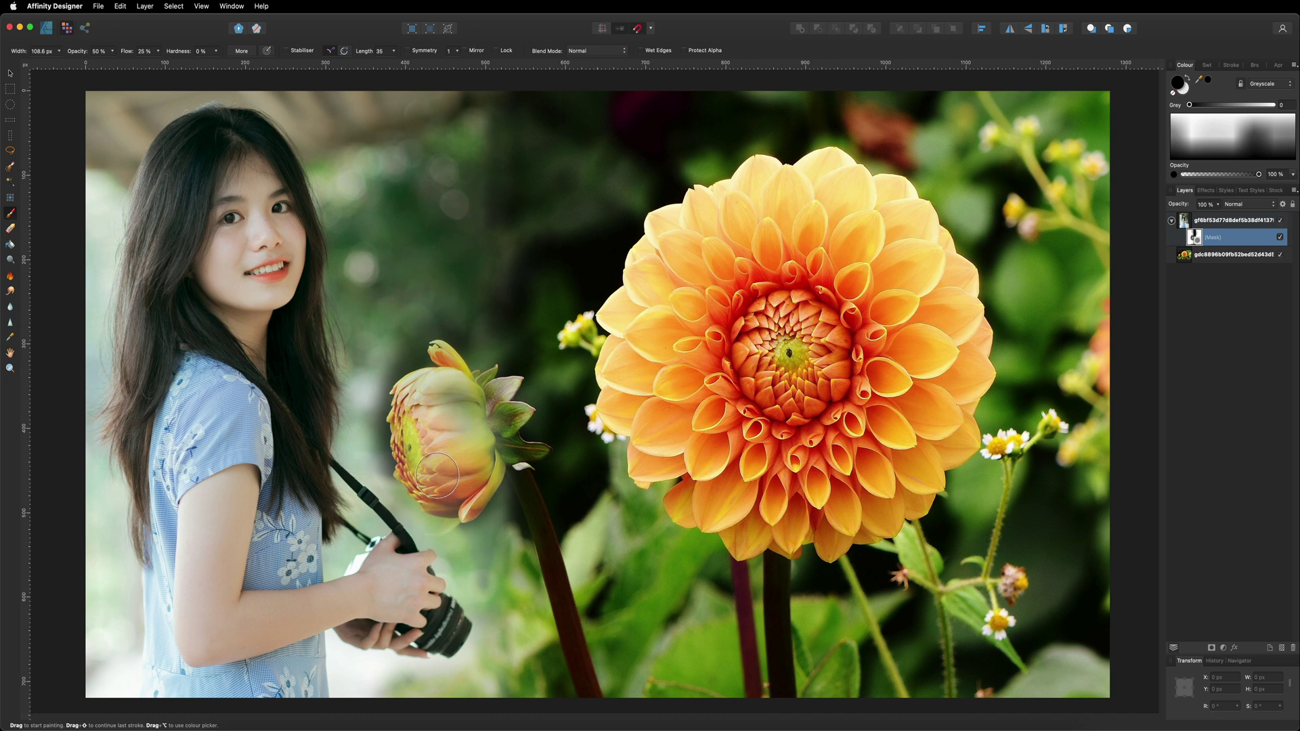
left_click_drag(437, 520, 447, 519)
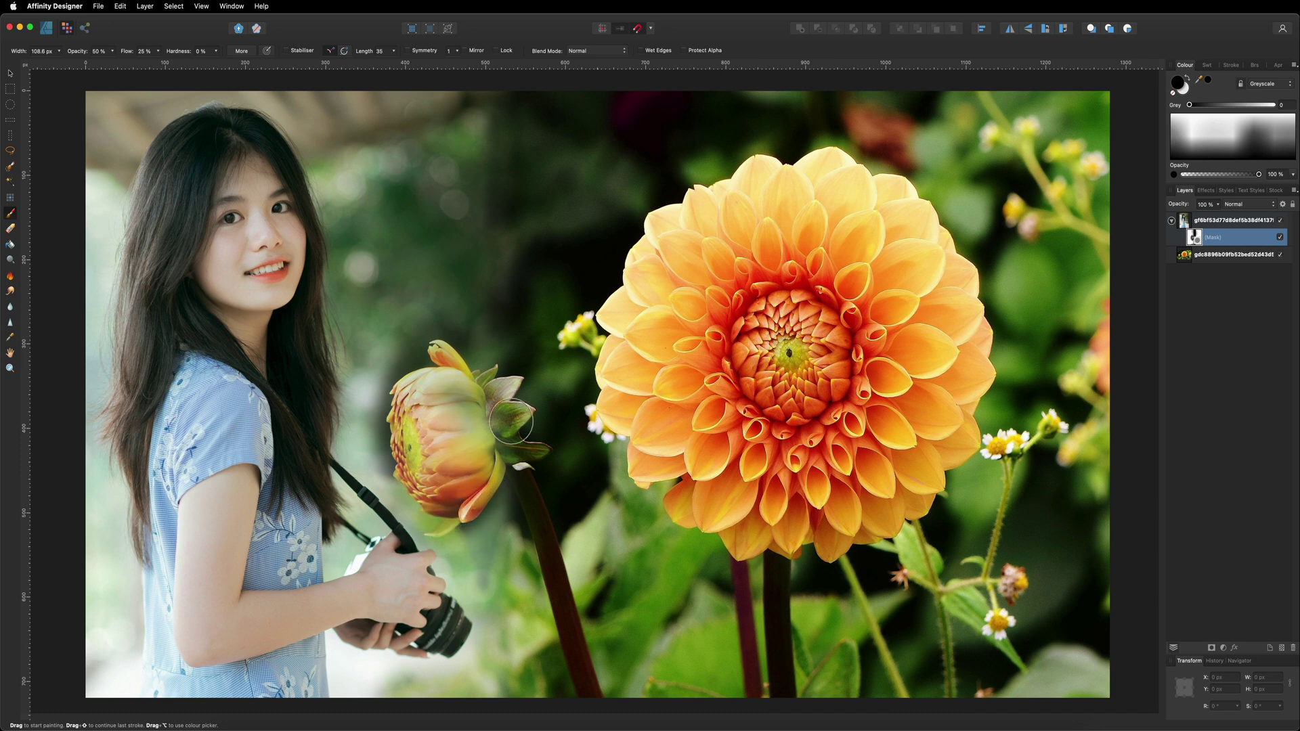
mouse_move(399, 341)
left_mouse_down()
mouse_move(397, 431)
mouse_move(420, 454)
left_mouse_up()
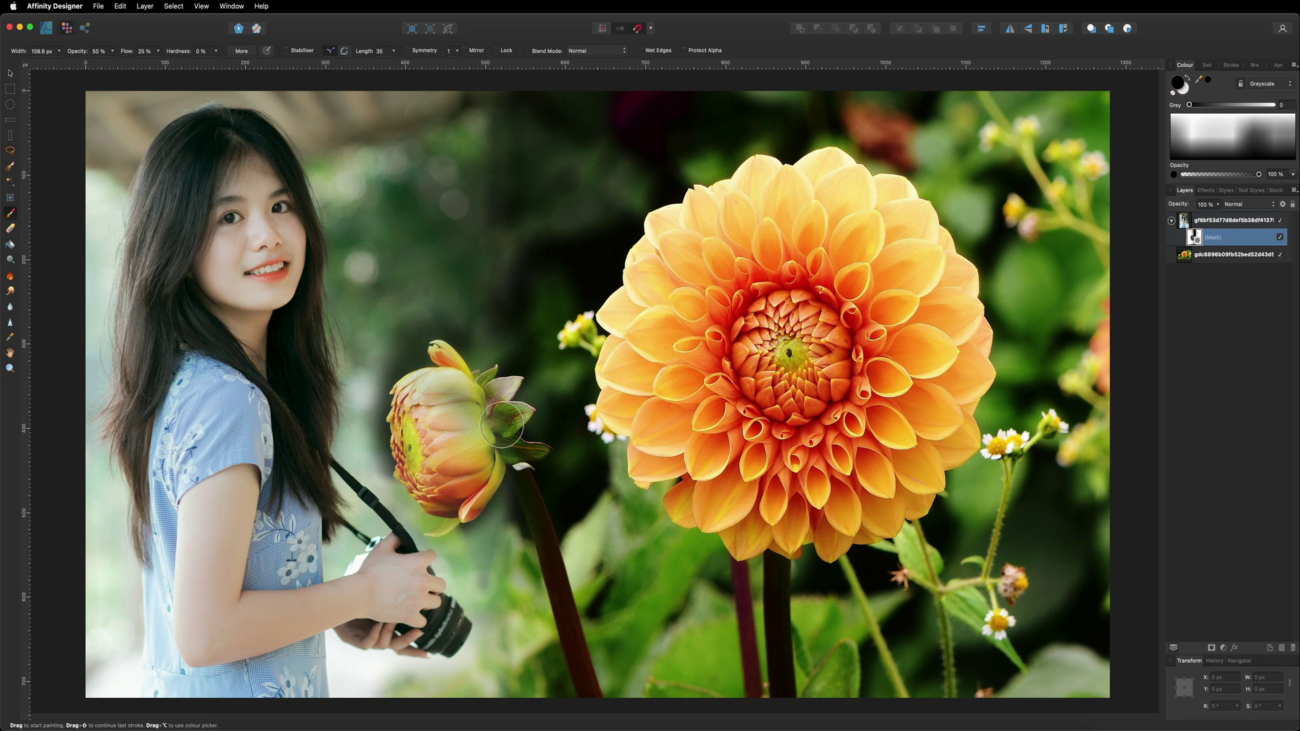
Enlarge the brush to about 289 px and paint black on the mask to soften the background around the bud
key("bracketright")
key("bracketright")
key("bracketright")
key("bracketright")
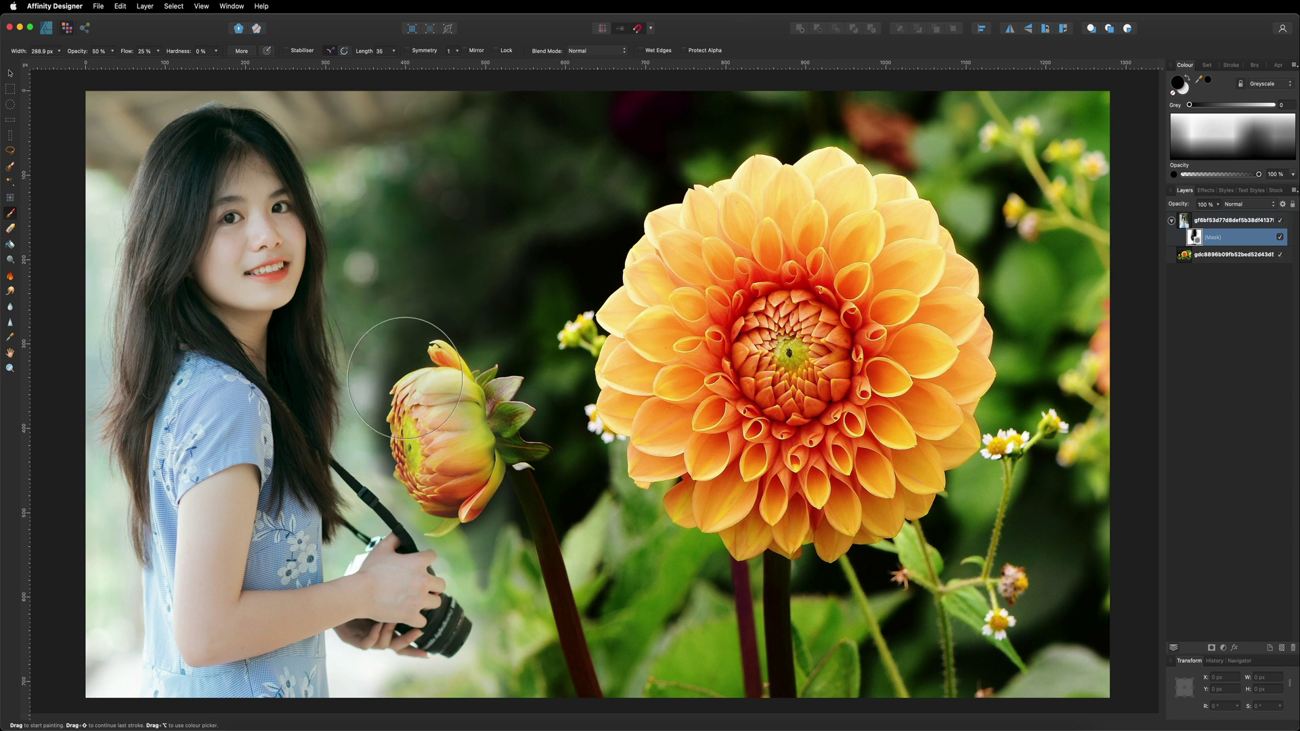
Switch the mask painting colour to white and reduce the brush width to about 93 px
left_click(1189, 78)
key("bracketleft")
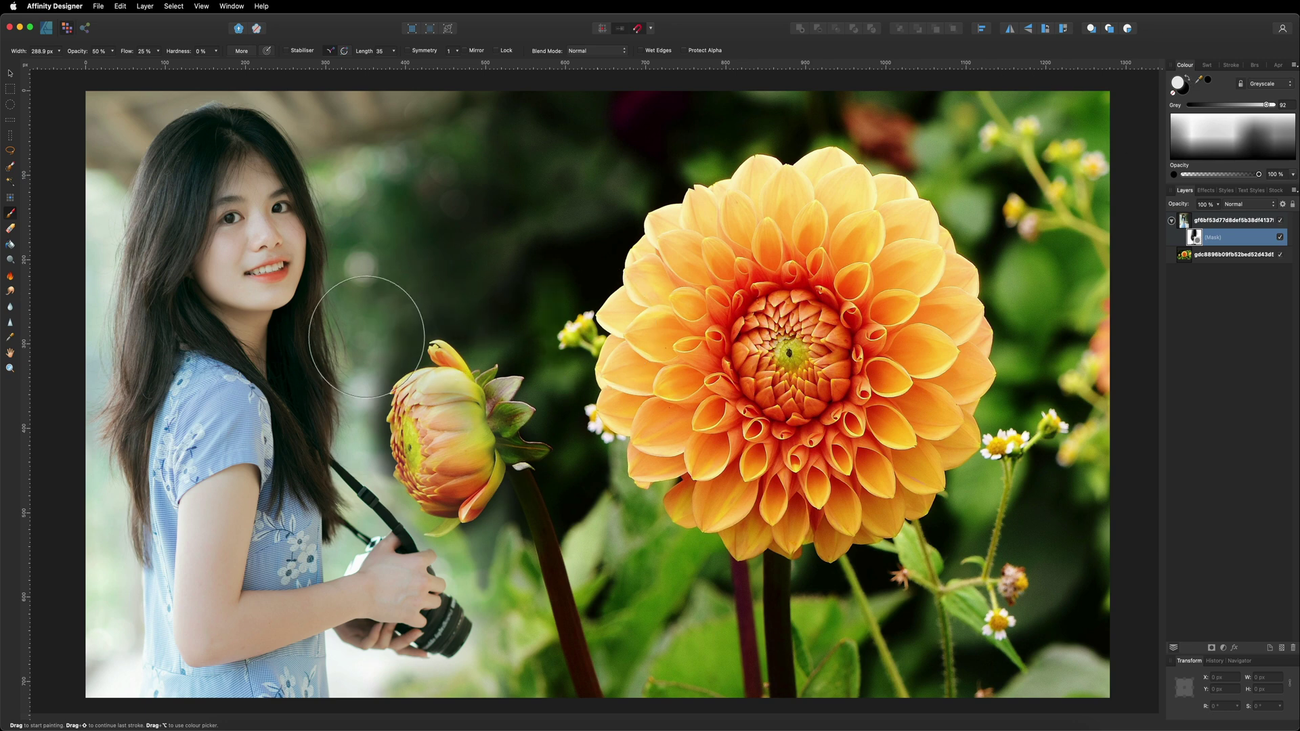
key("bracketleft")
key("bracketleft")
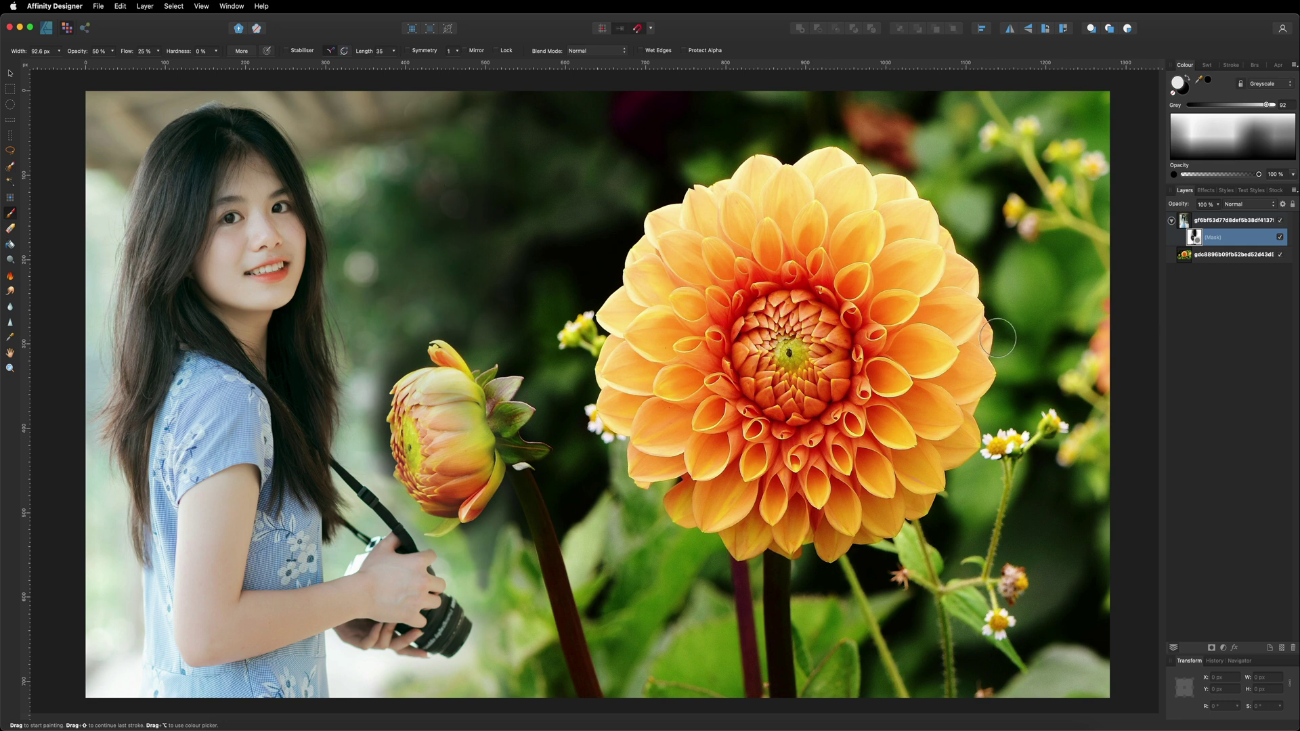
Add a Selective Colour adjustment to the flower photo with the Yellow value of the Yellows set to -60 %
left_click(1186, 258)
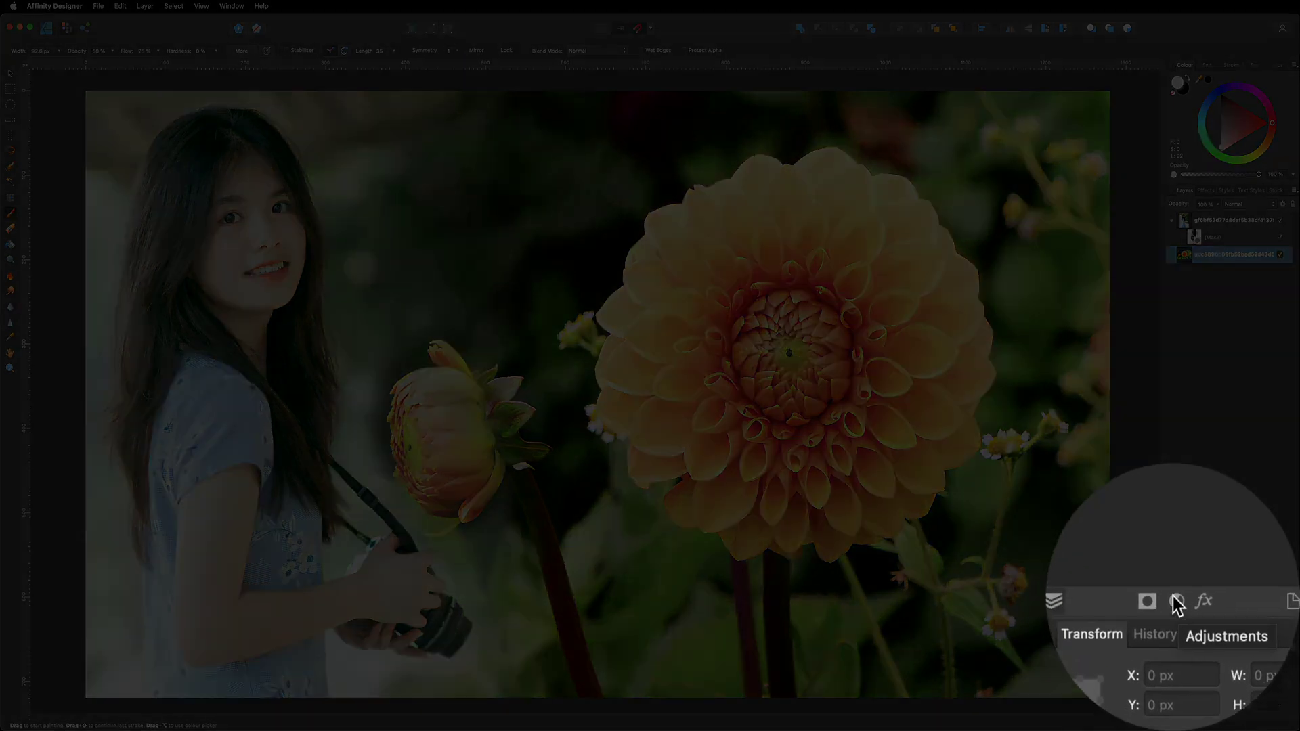
left_click(1175, 599)
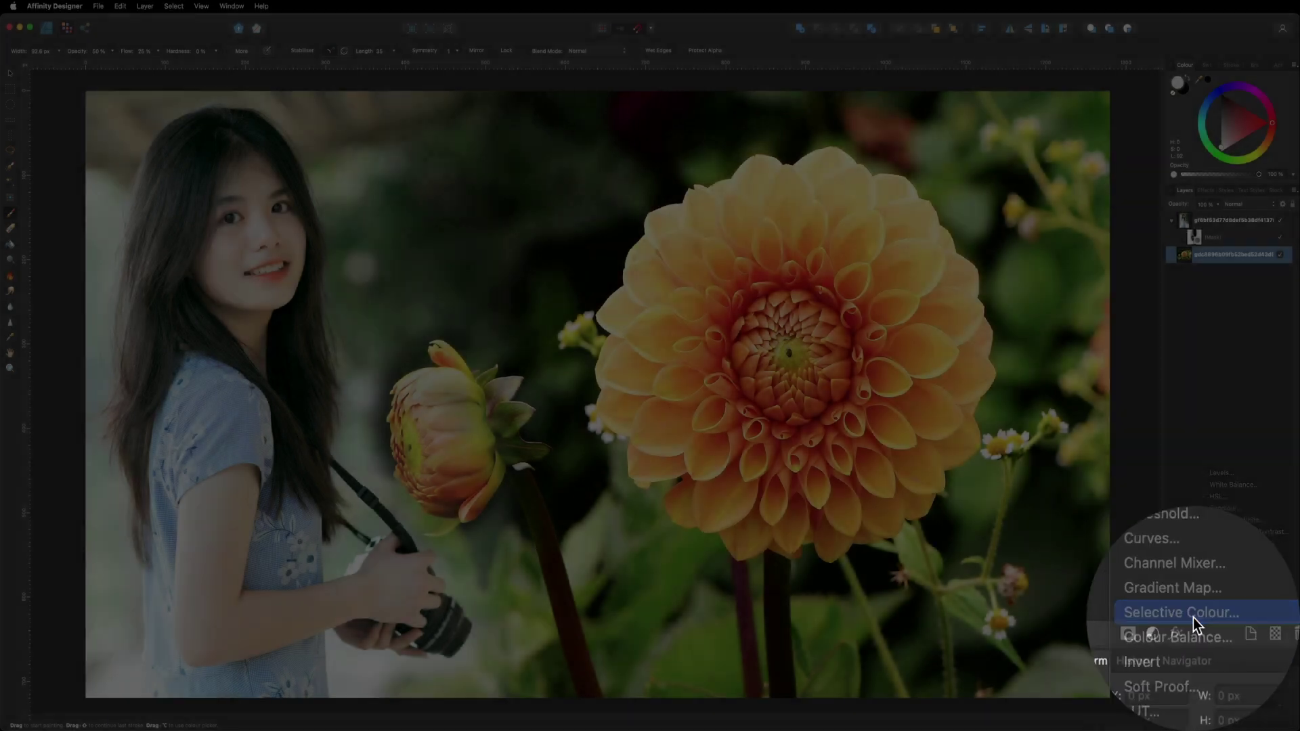
left_click(1172, 596)
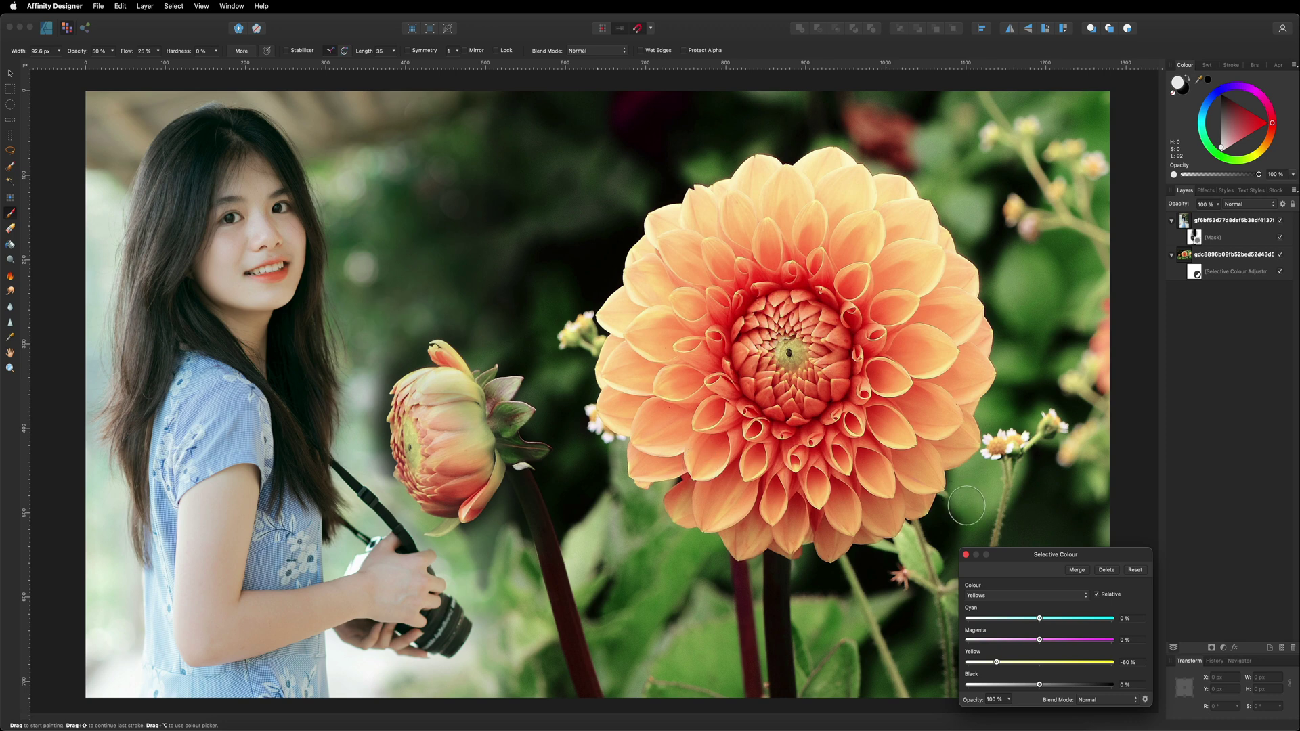
left_click(965, 555)
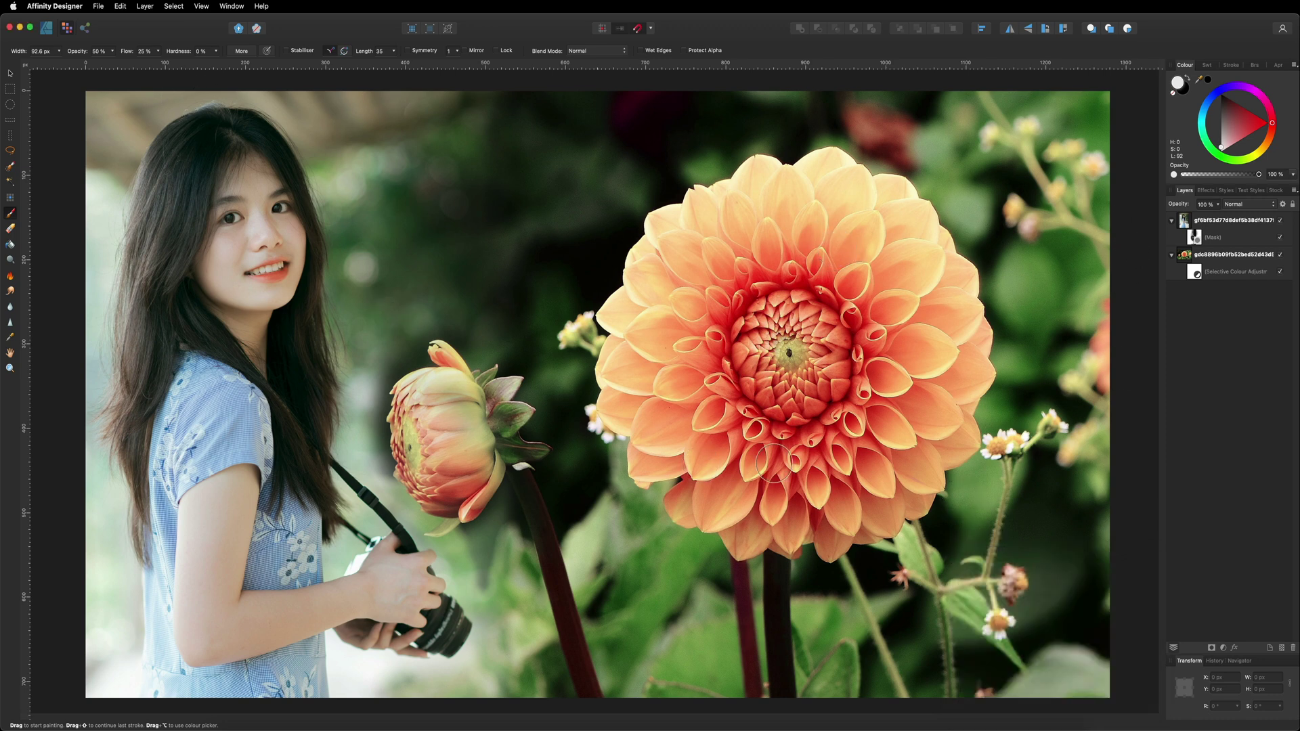
Add a Vibrance adjustment to the woman's photo
left_click(1184, 222)
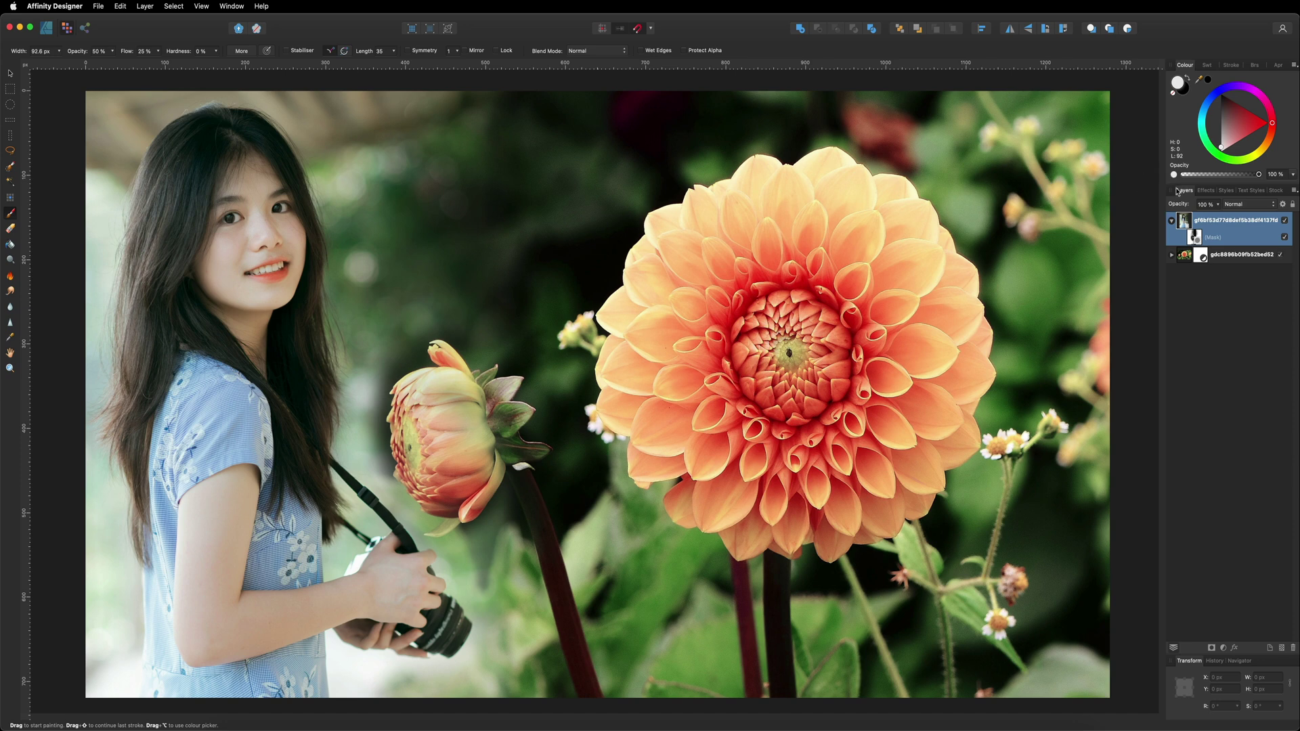
left_click(1224, 649)
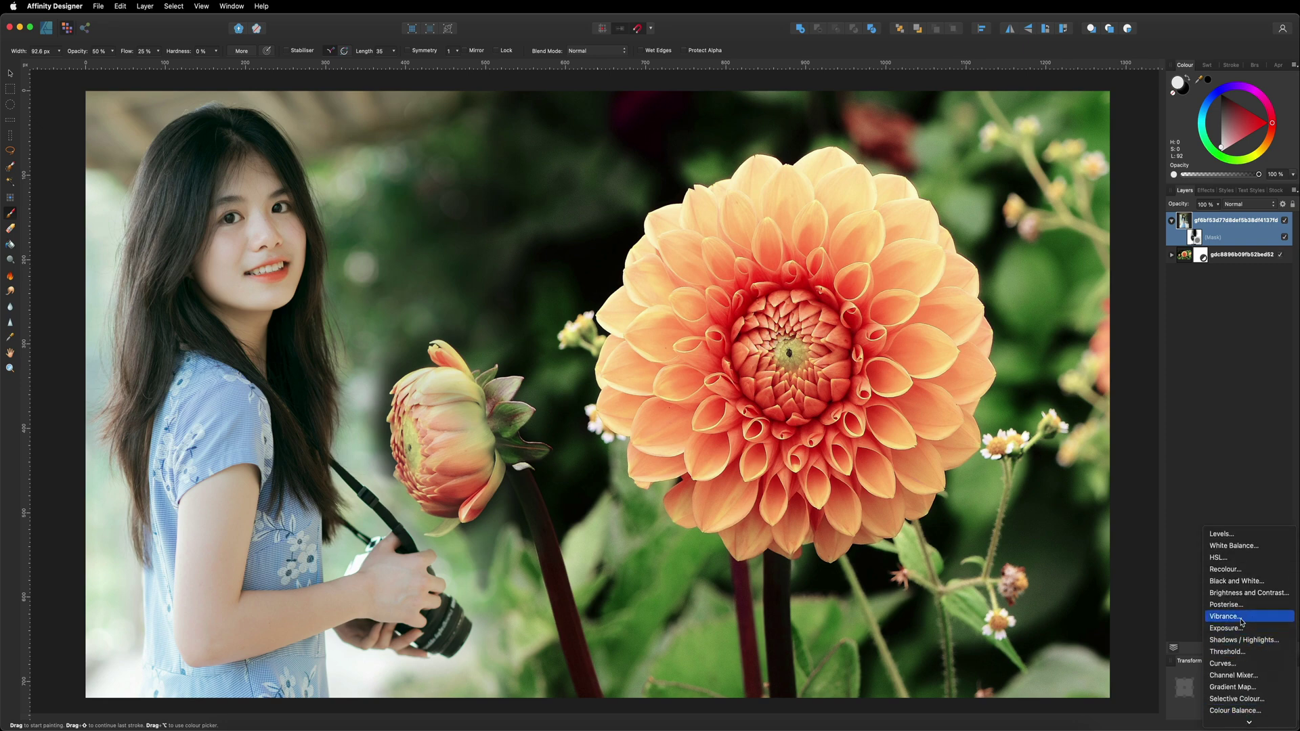
left_click(1242, 622)
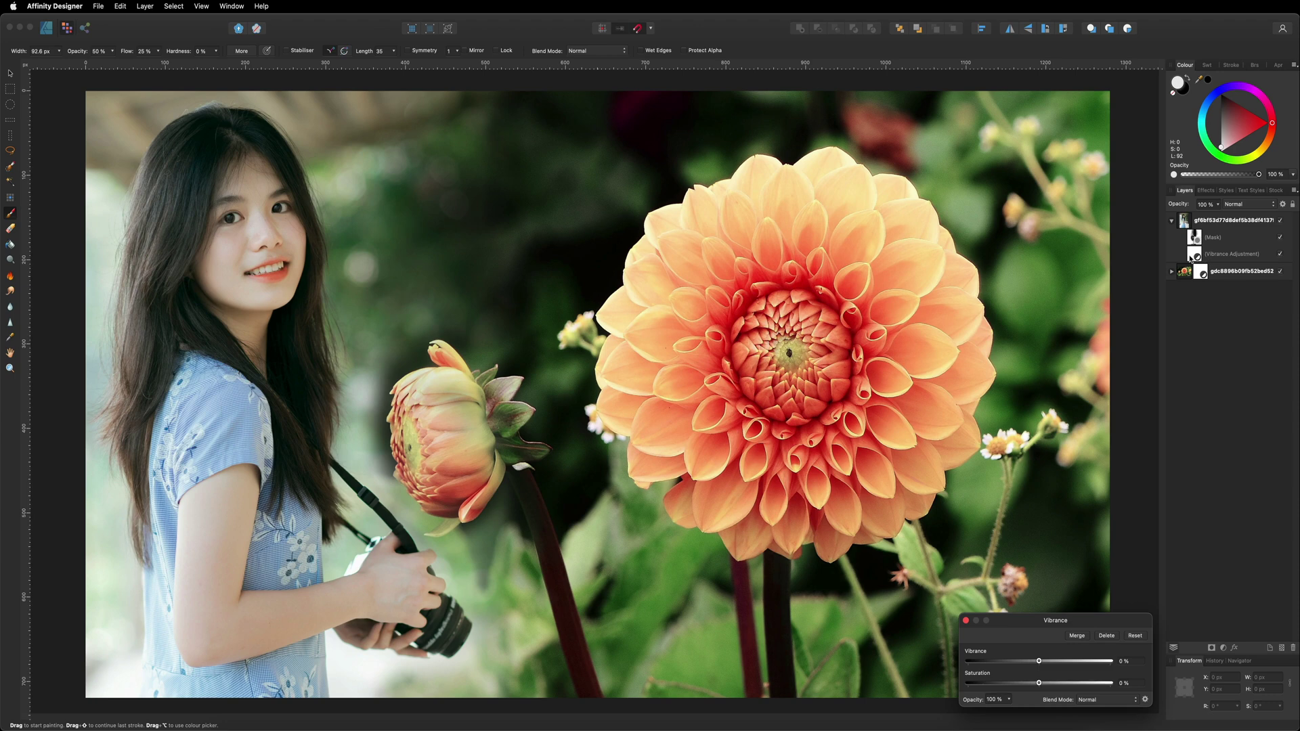
Move the Vibrance adjustment above all other layers and set its saturation to 30 %
left_click(1191, 257)
left_click_drag(1191, 258, 1169, 219)
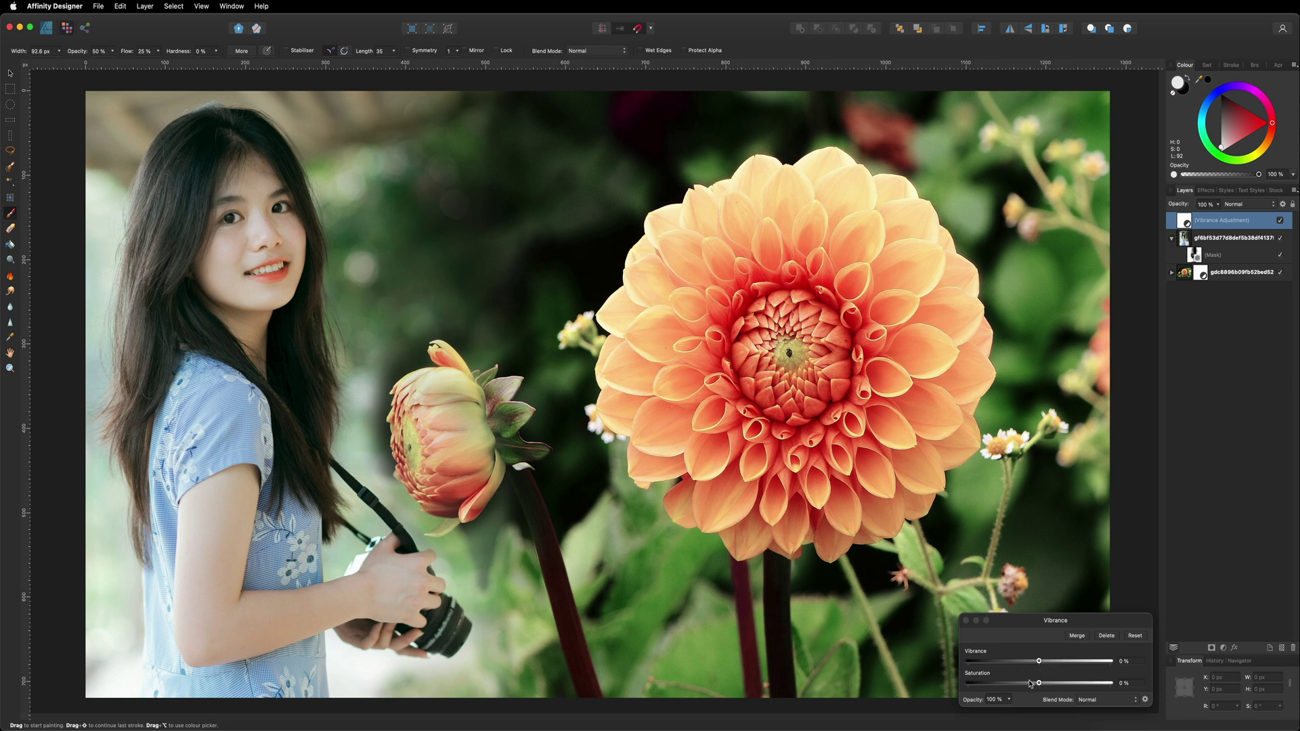
left_click_drag(1039, 683, 1061, 687)
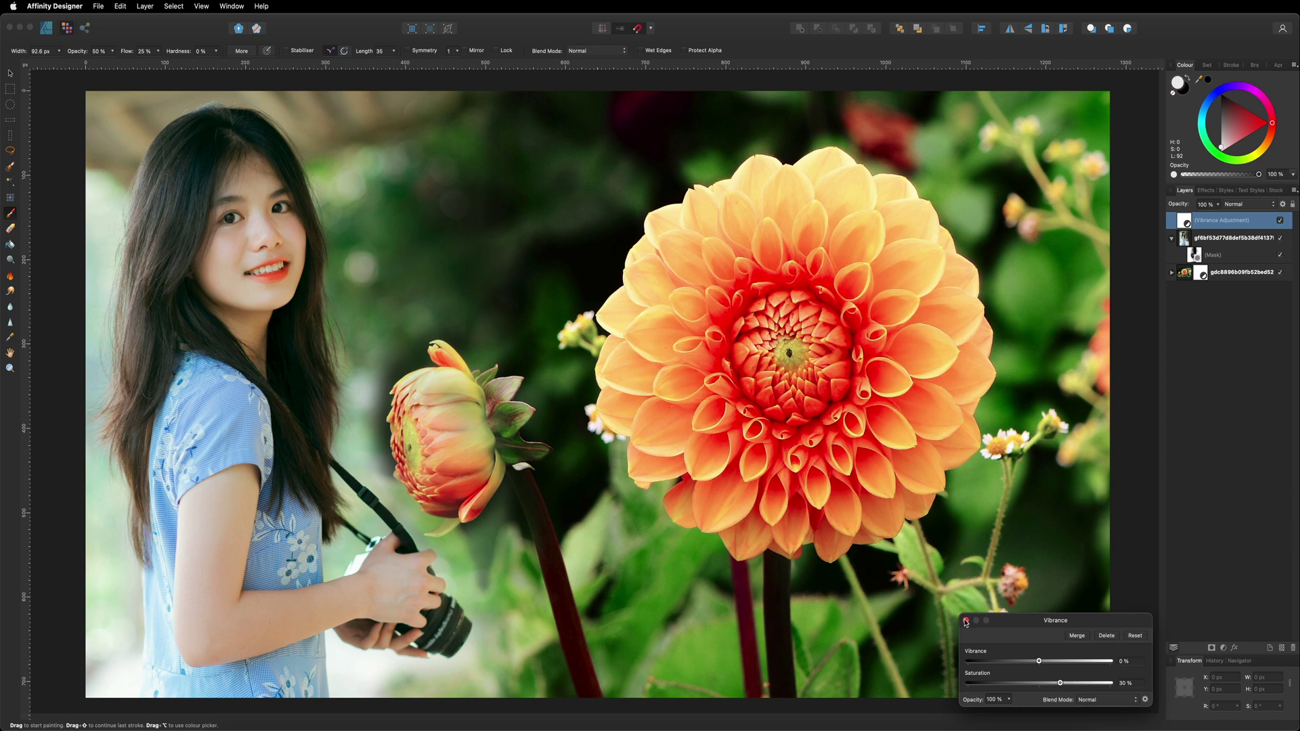
left_click(966, 620)
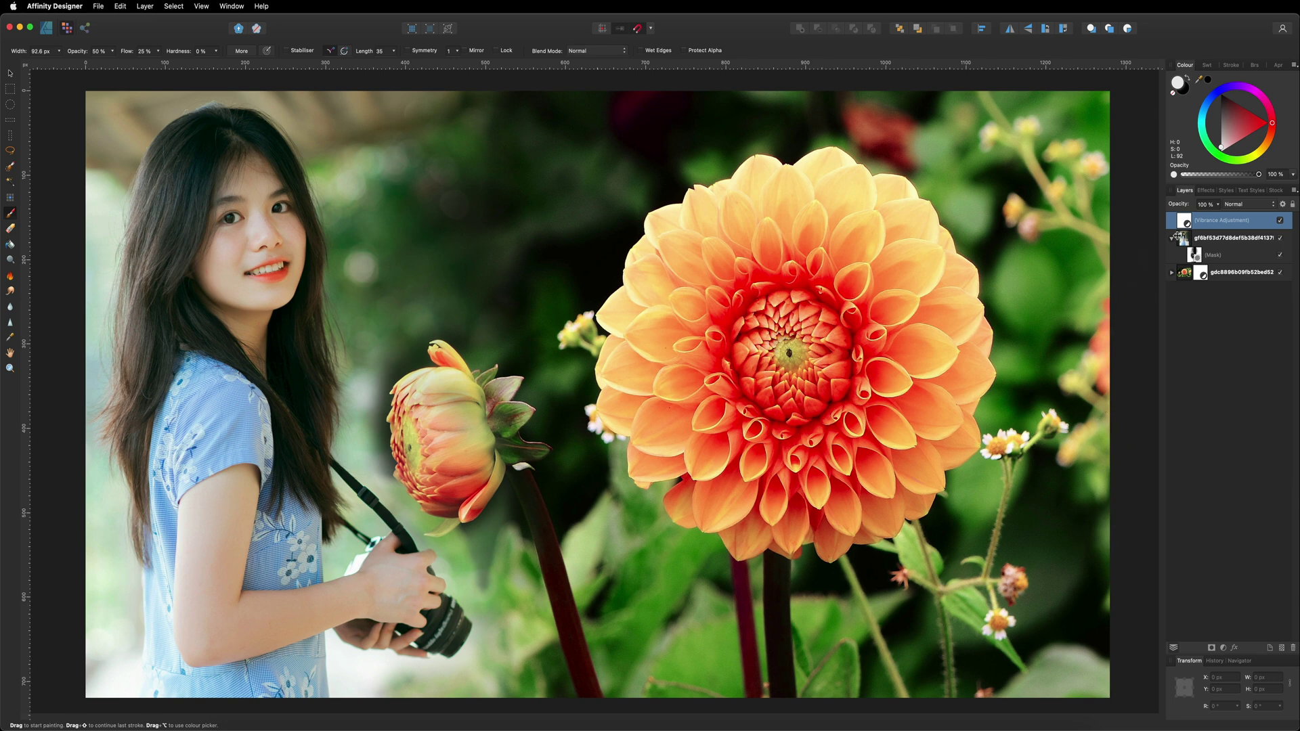
Group the Vibrance adjustment and both photo layers, and name the group "background"
left_click(1172, 239)
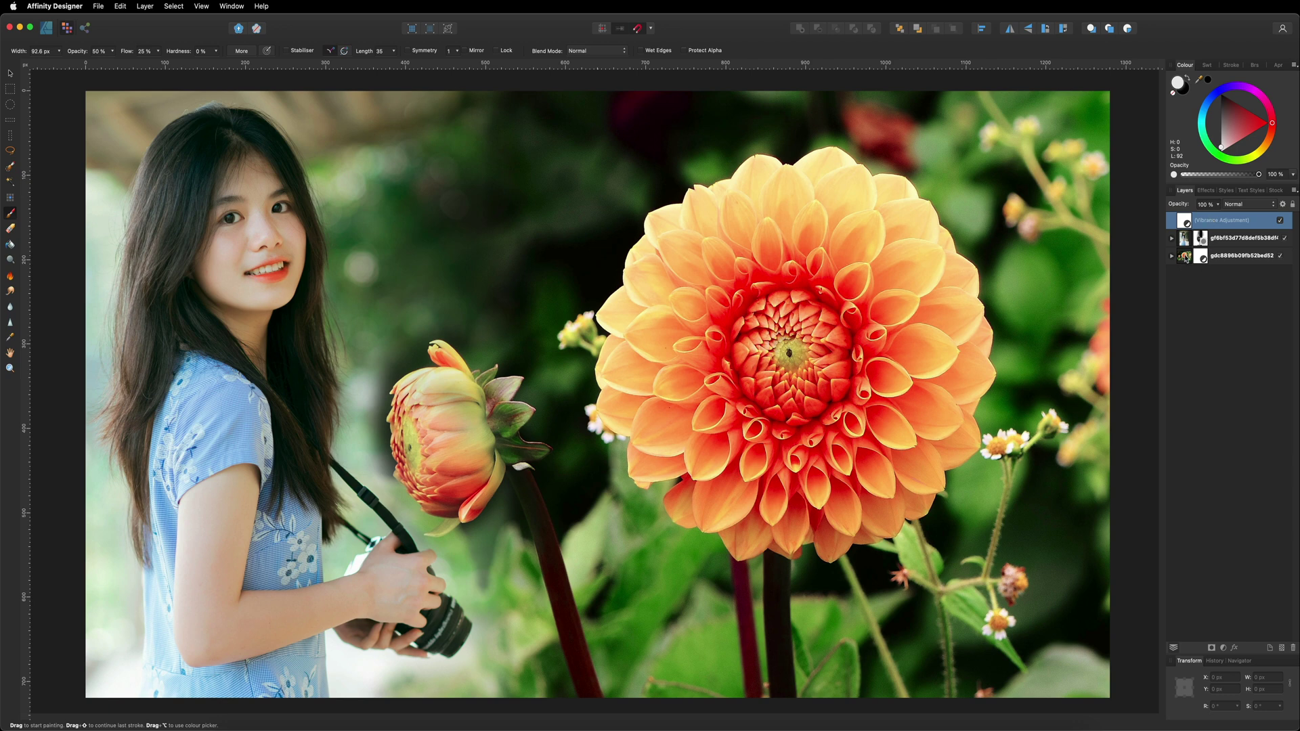
left_click(1187, 258, "shift")
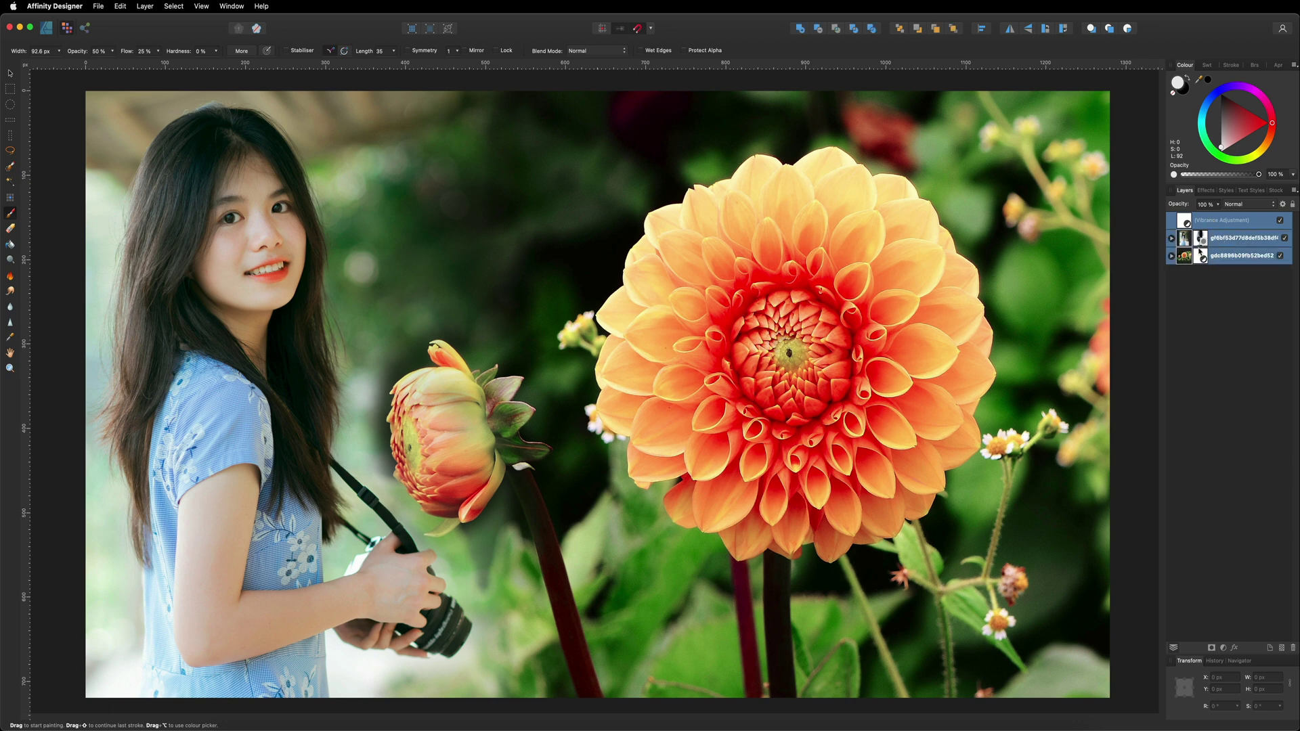
key("super+g")
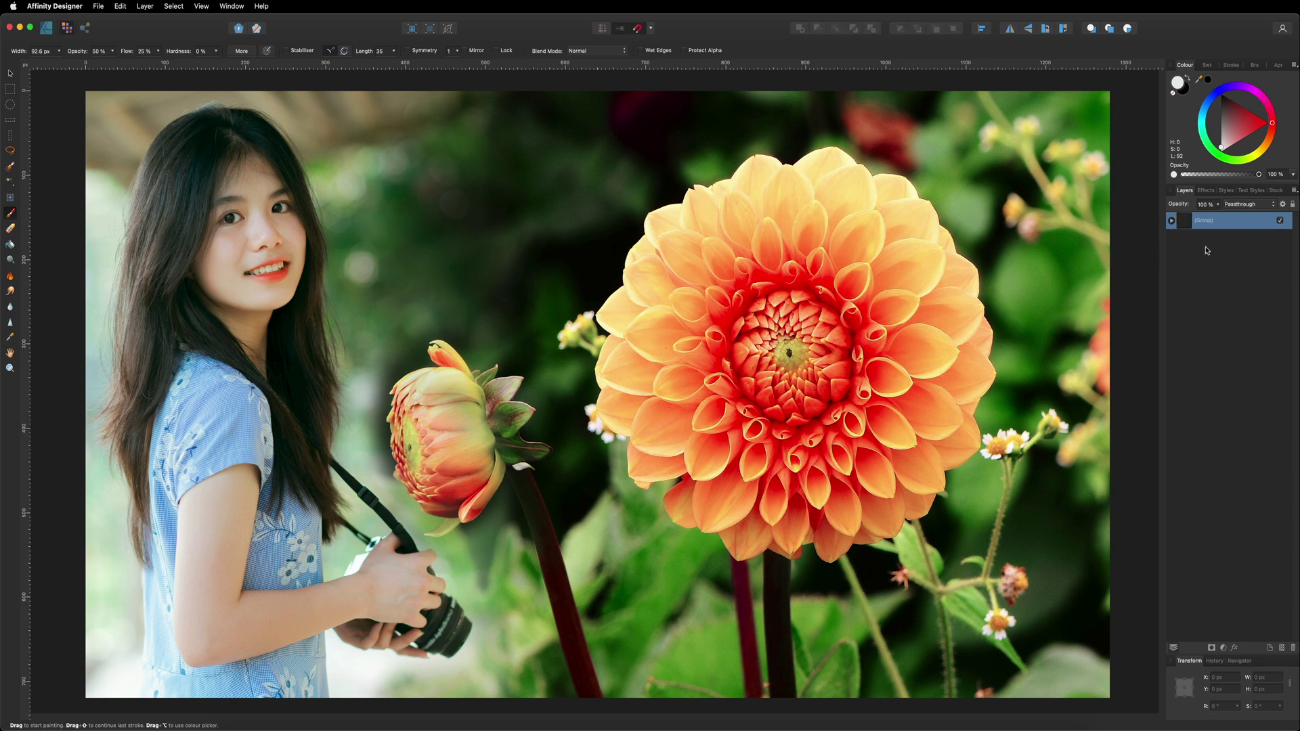
double_click(1209, 222)
type("background")
key("Return")
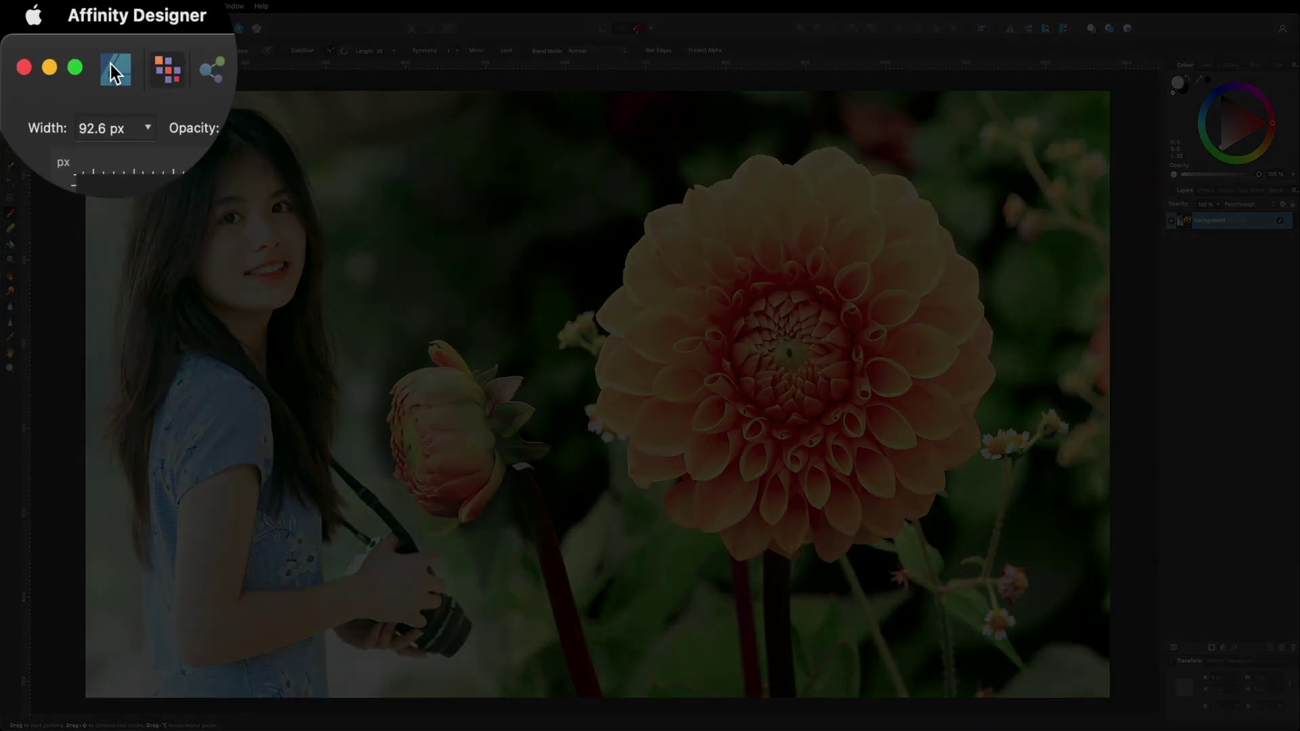
In the Designer Persona, draw a 1280 × 720 px rounded rectangle over the whole canvas with a 5 % corner radius
left_click(45, 26)
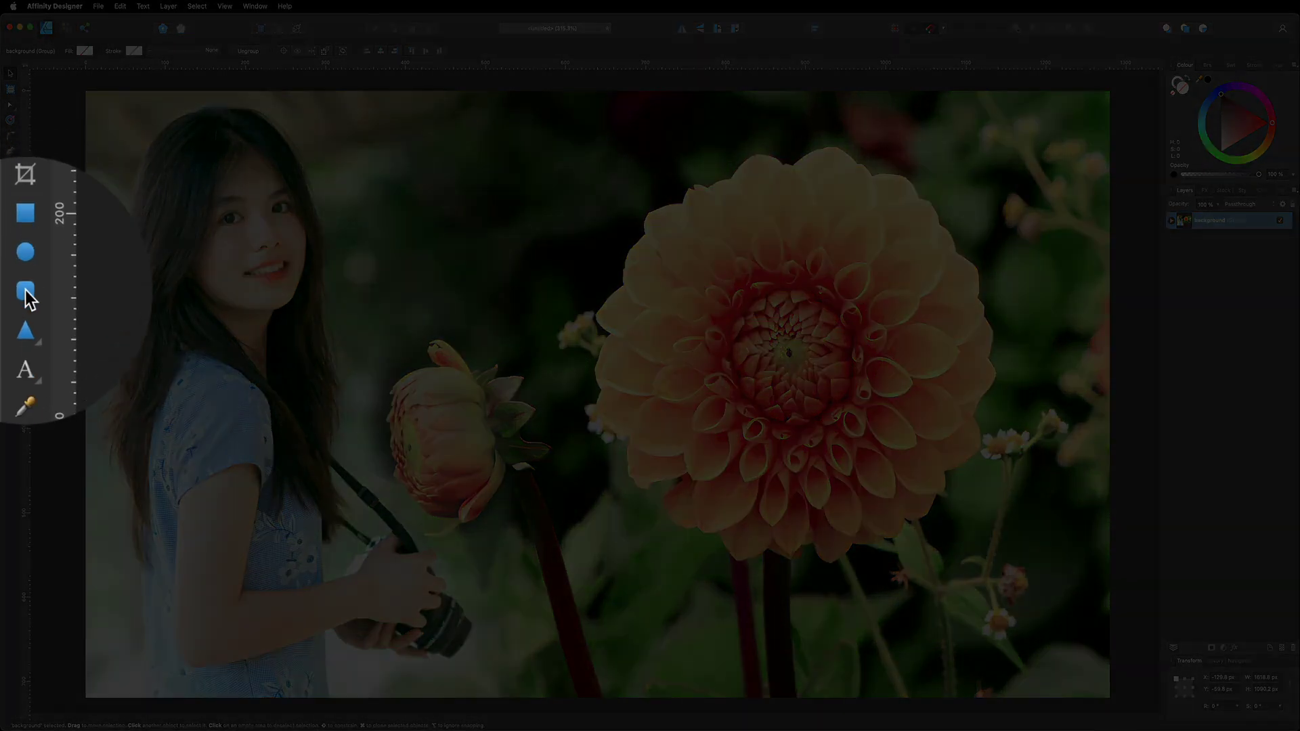
left_click(10, 290)
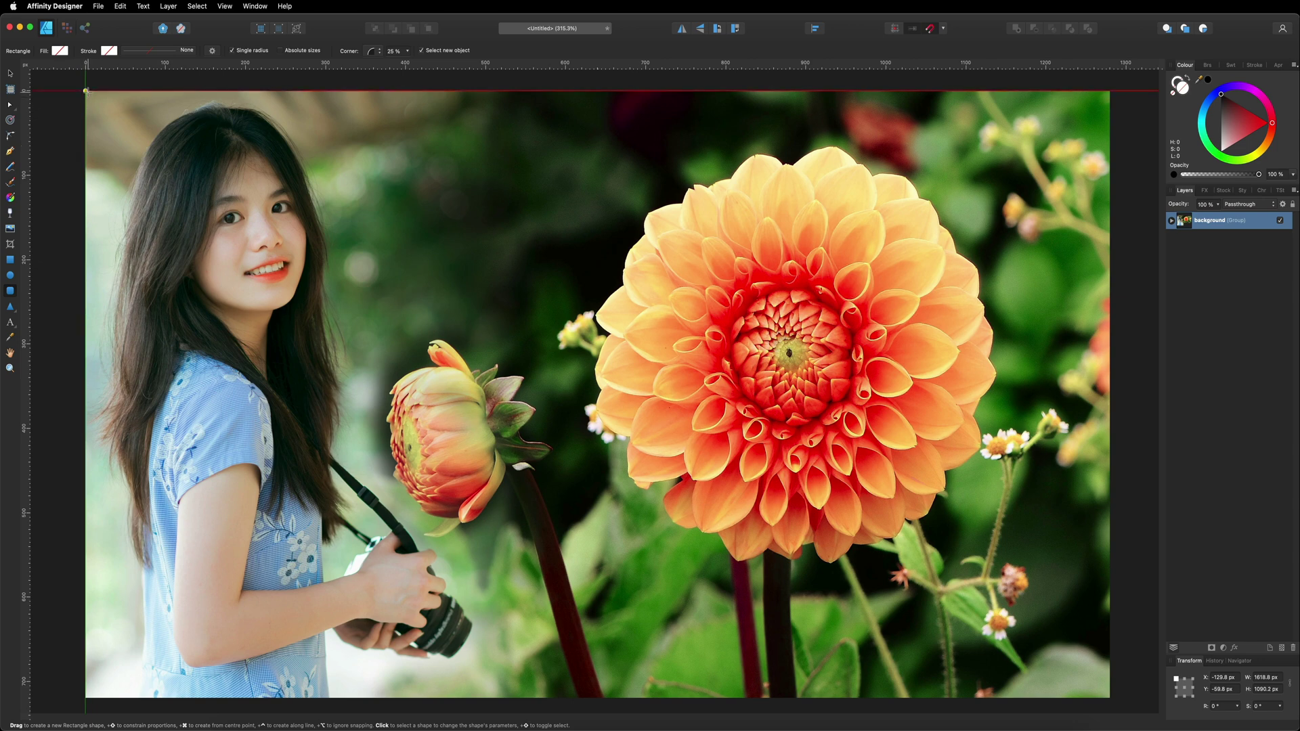
left_click_drag(85, 90, 1109, 698)
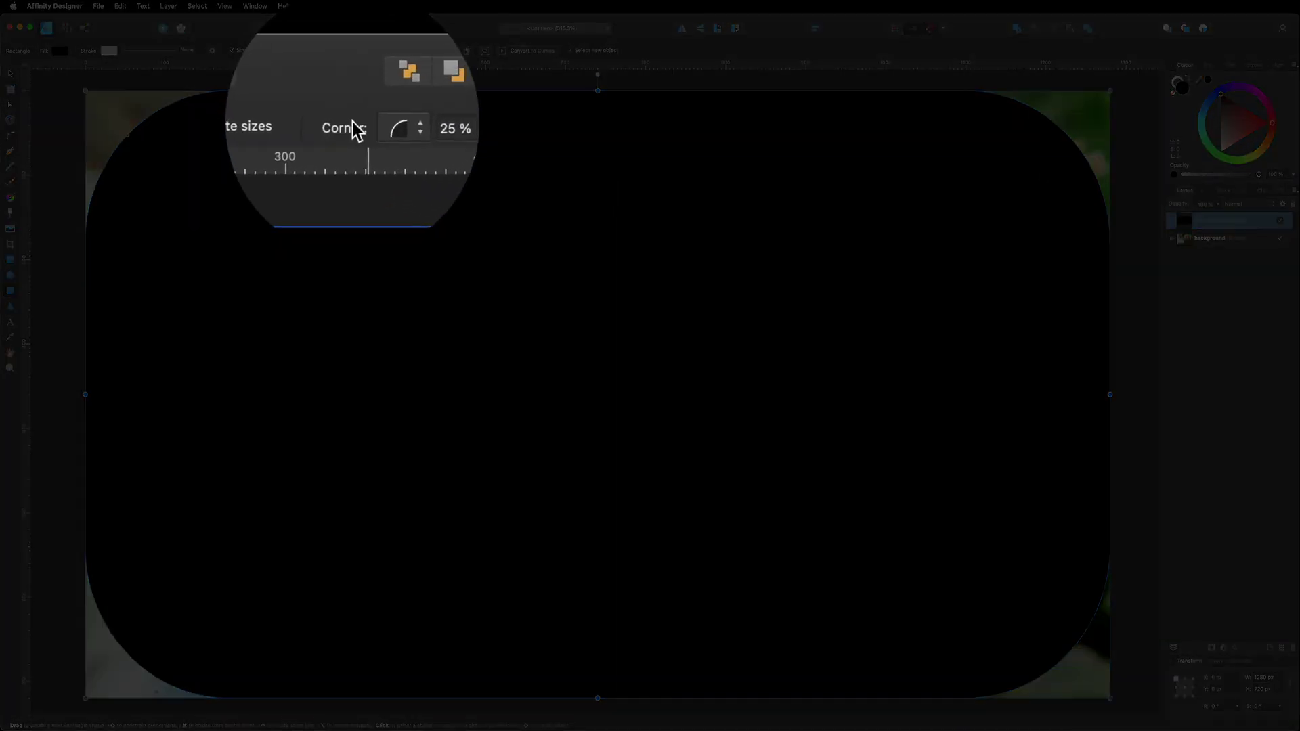
left_click(409, 128)
left_click_drag(405, 133, 389, 137)
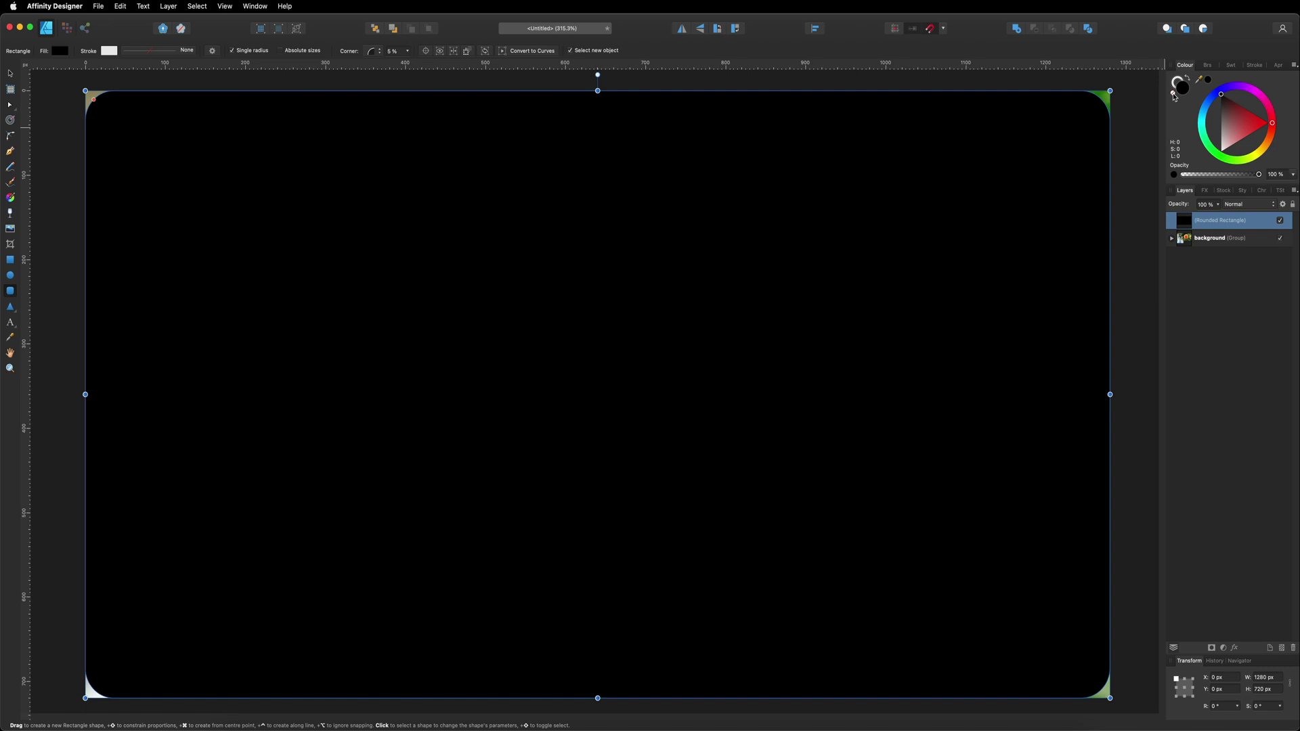
Remove the rounded rectangle's fill and give it a white stroke
left_click(1173, 94)
left_click(1178, 83)
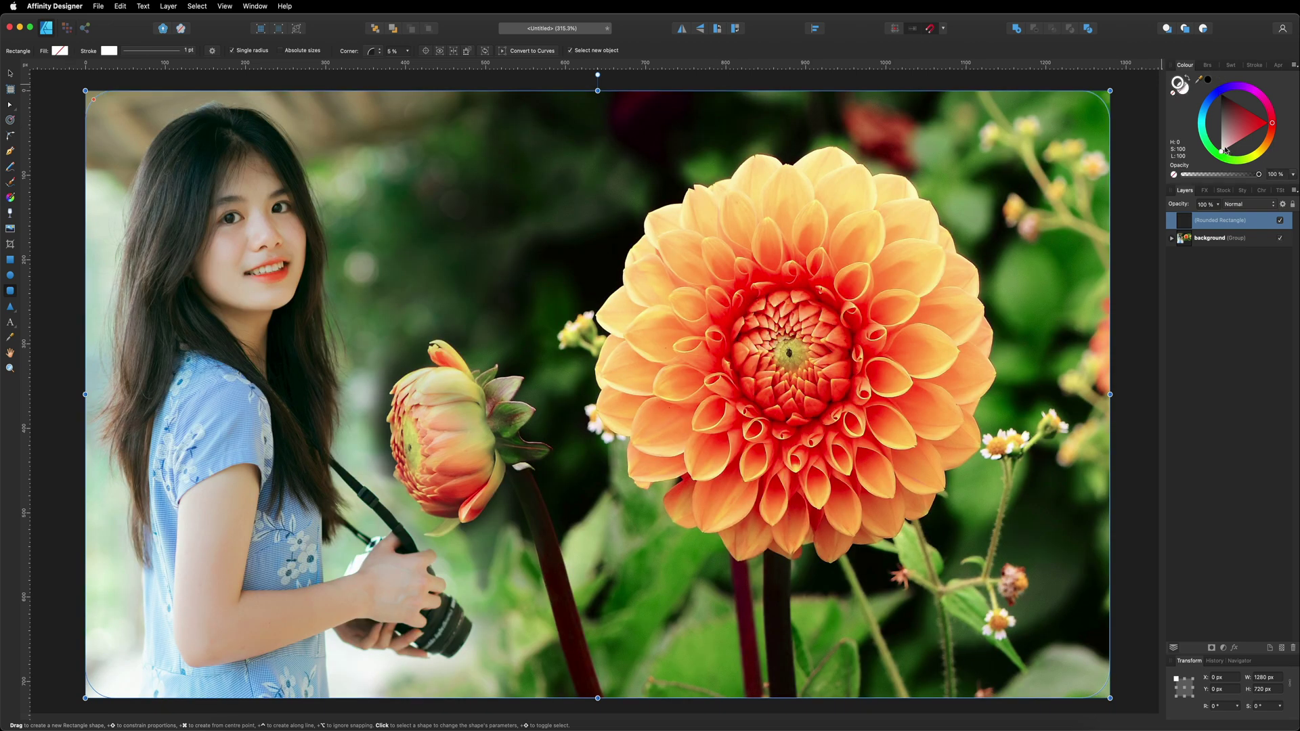
Set the rounded rectangle's stroke colour to pure white and its stroke width to 3 pt
mouse_move(1224, 150)
left_mouse_down()
mouse_move(1239, 140)
mouse_move(1220, 123)
mouse_move(1207, 156)
left_mouse_up()
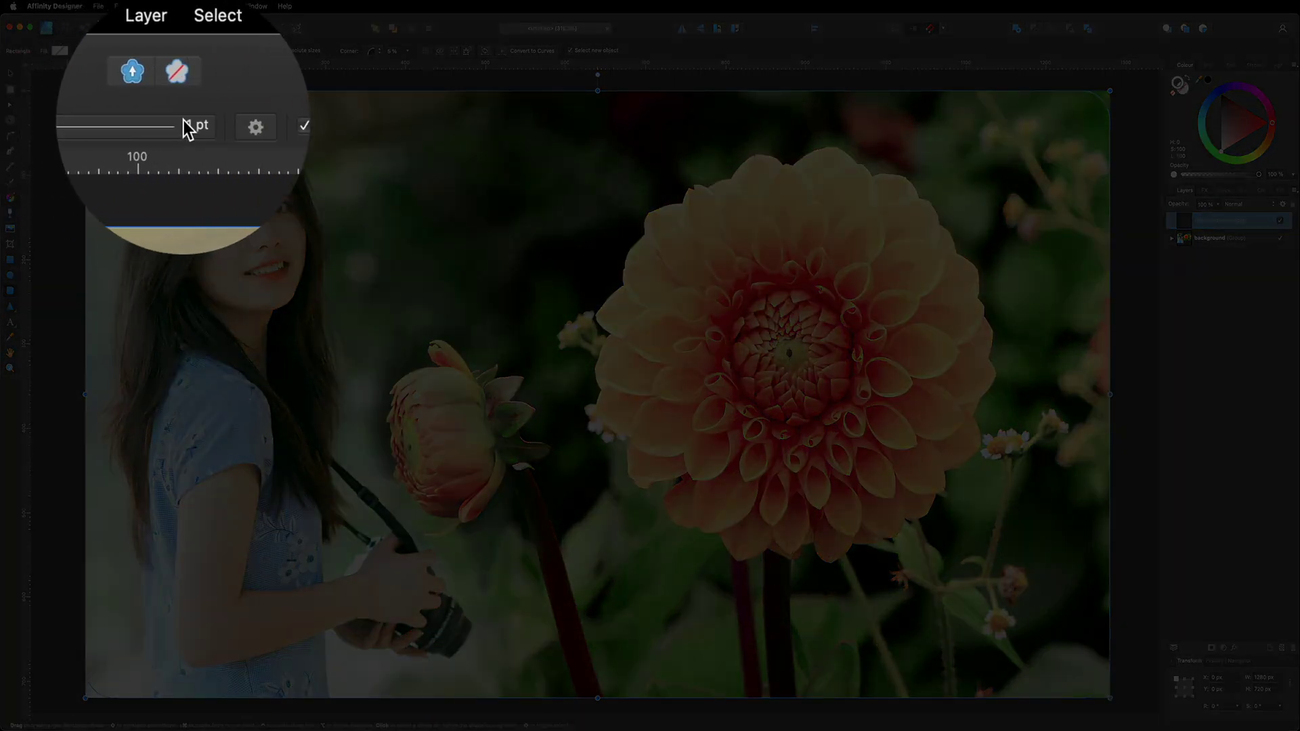
left_click(183, 123)
left_click(195, 120)
type("3")
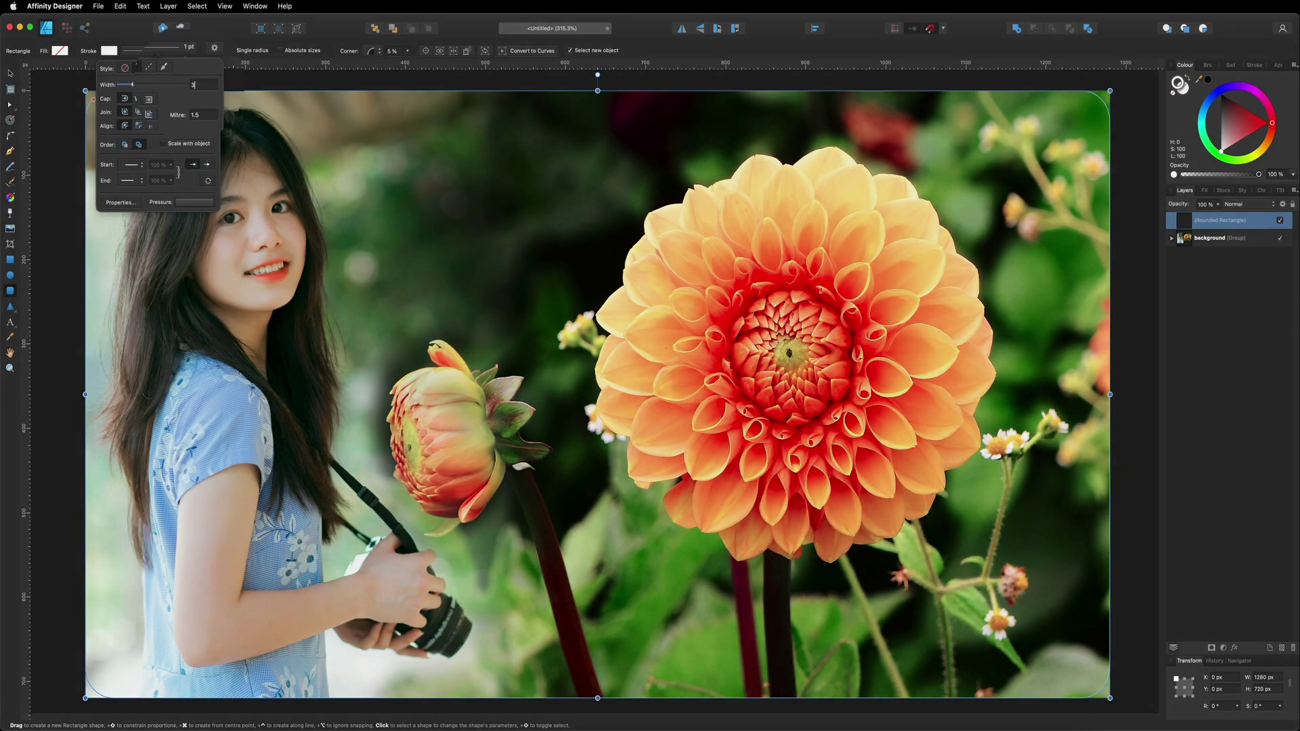
key("Return")
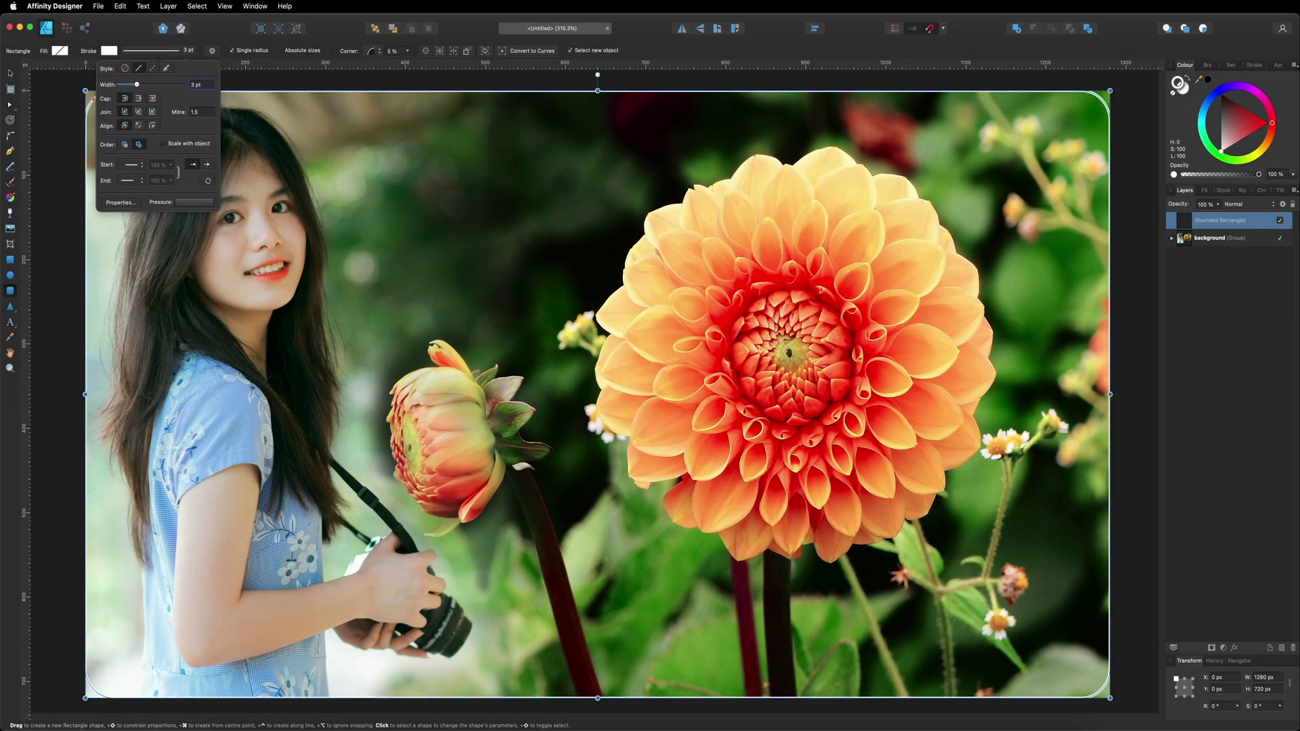
left_click(143, 37)
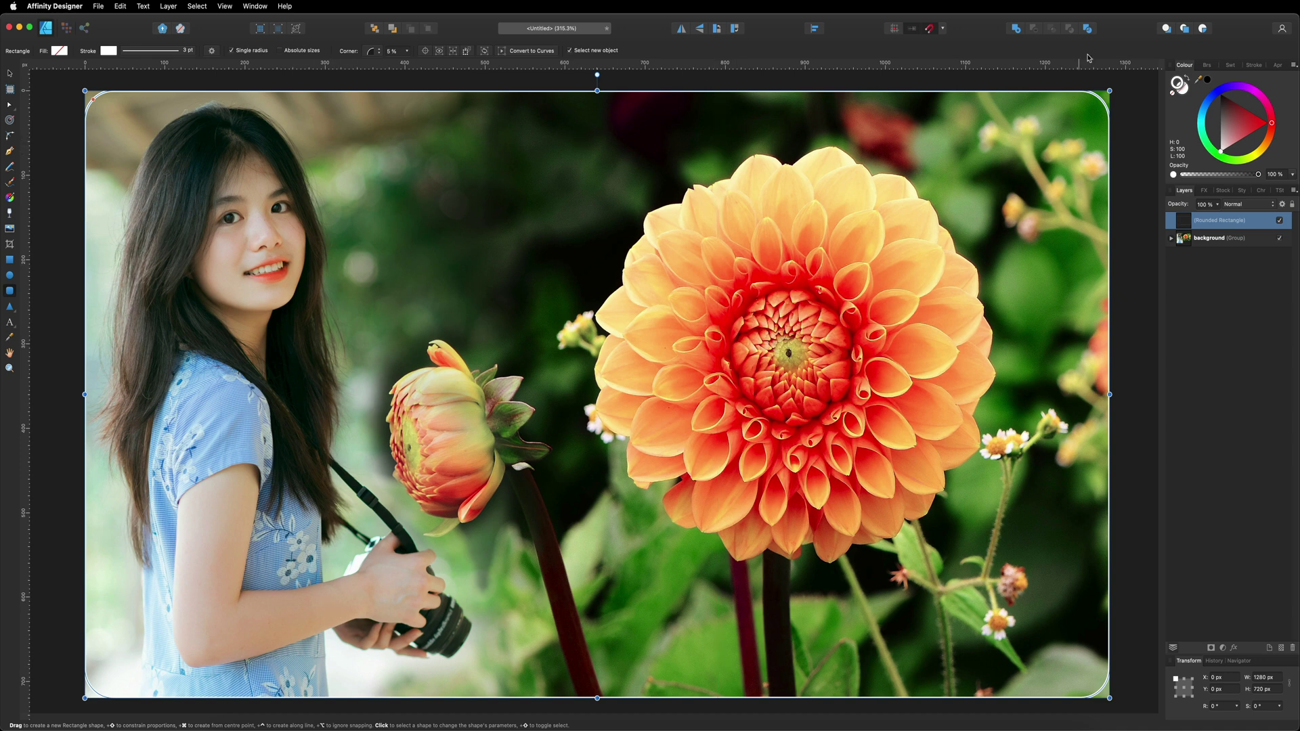
Reduce the rounded rectangle's width and height by exactly 20 px each, to 1260 × 700 px
left_click_drag(1109, 91, 1087, 104)
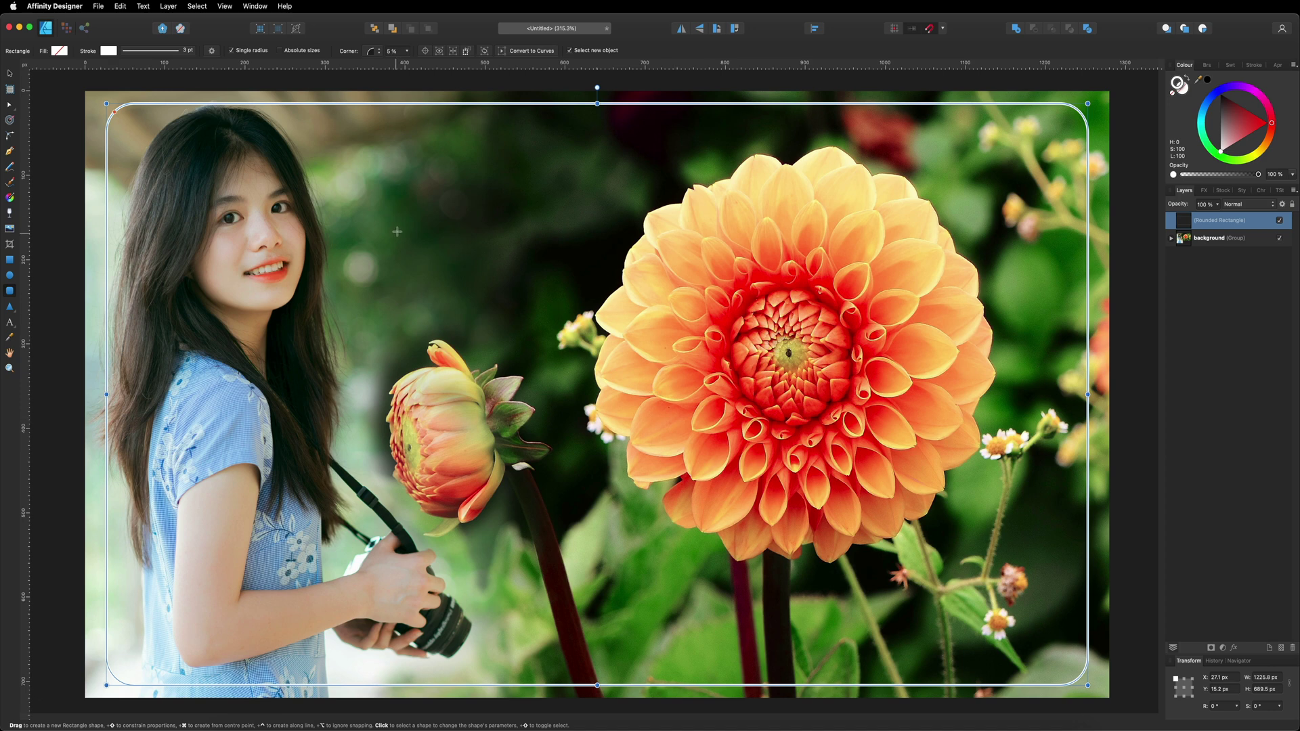
key("super+z")
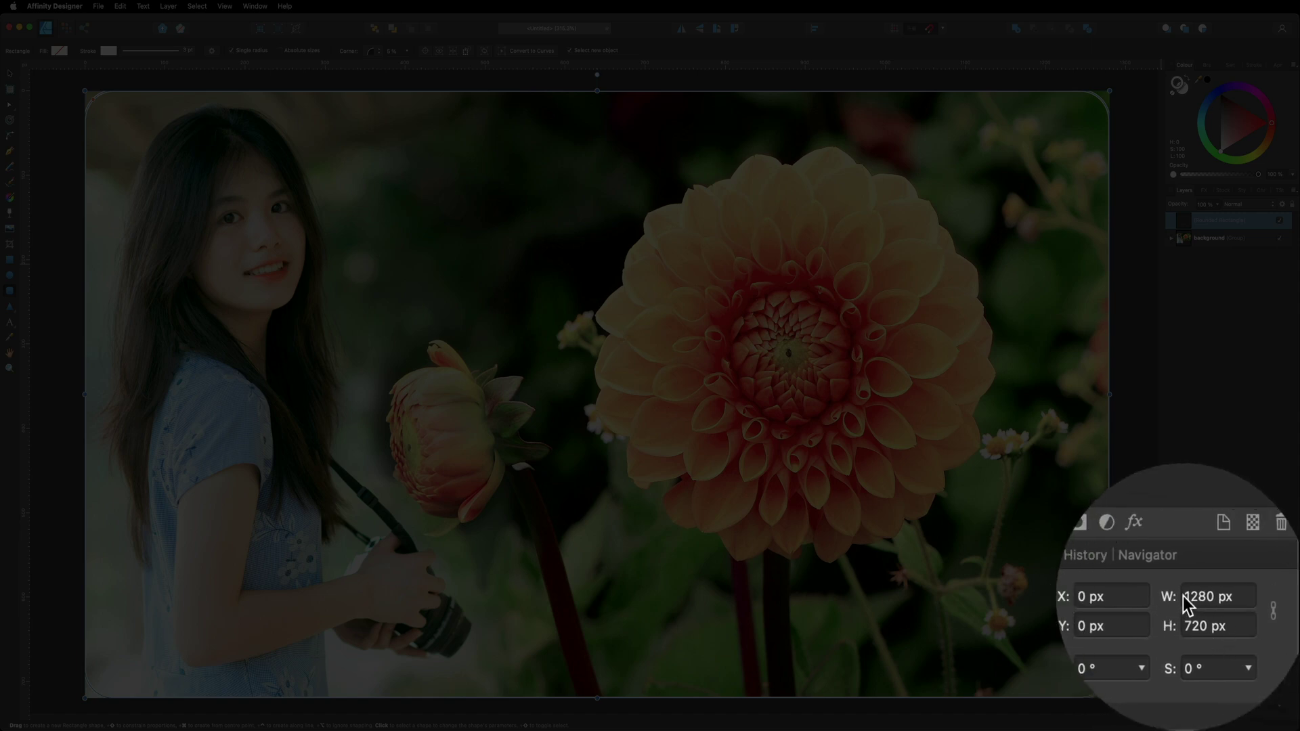
left_click(1217, 626)
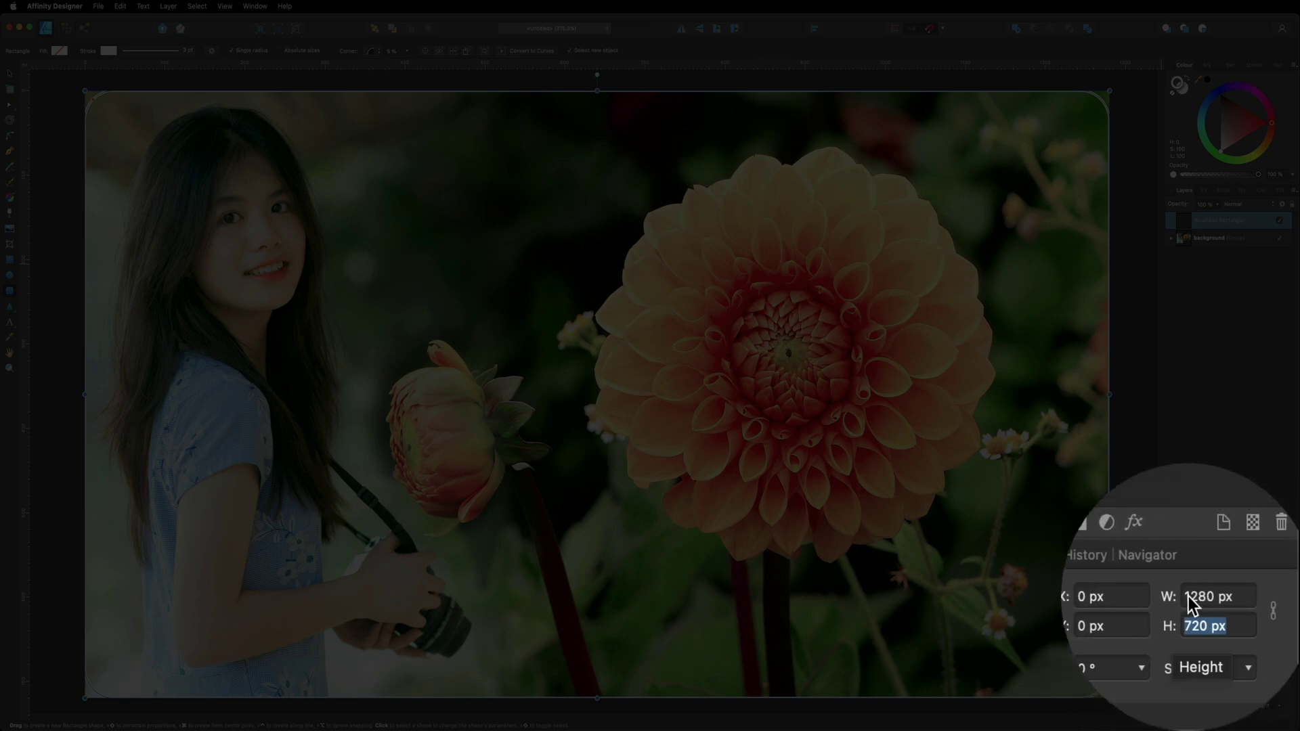
left_click(1243, 599)
key("Right")
type("-")
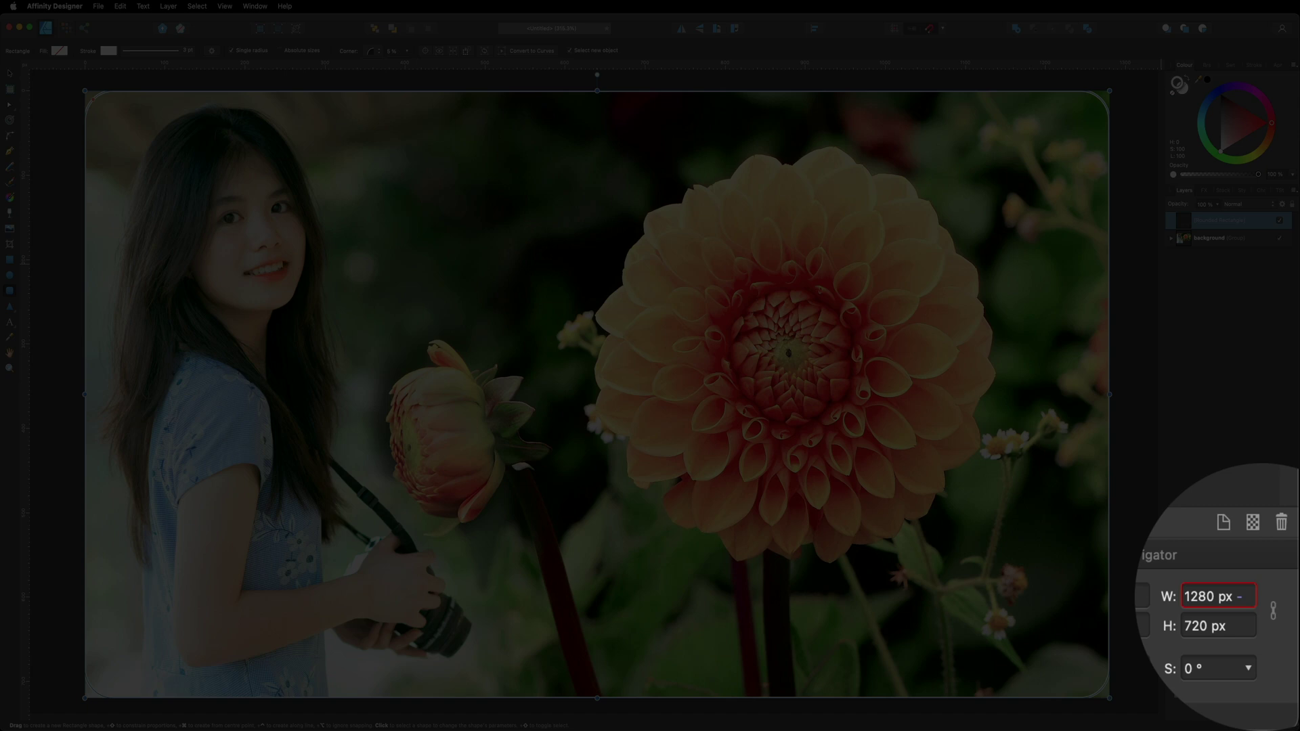
type(" 20")
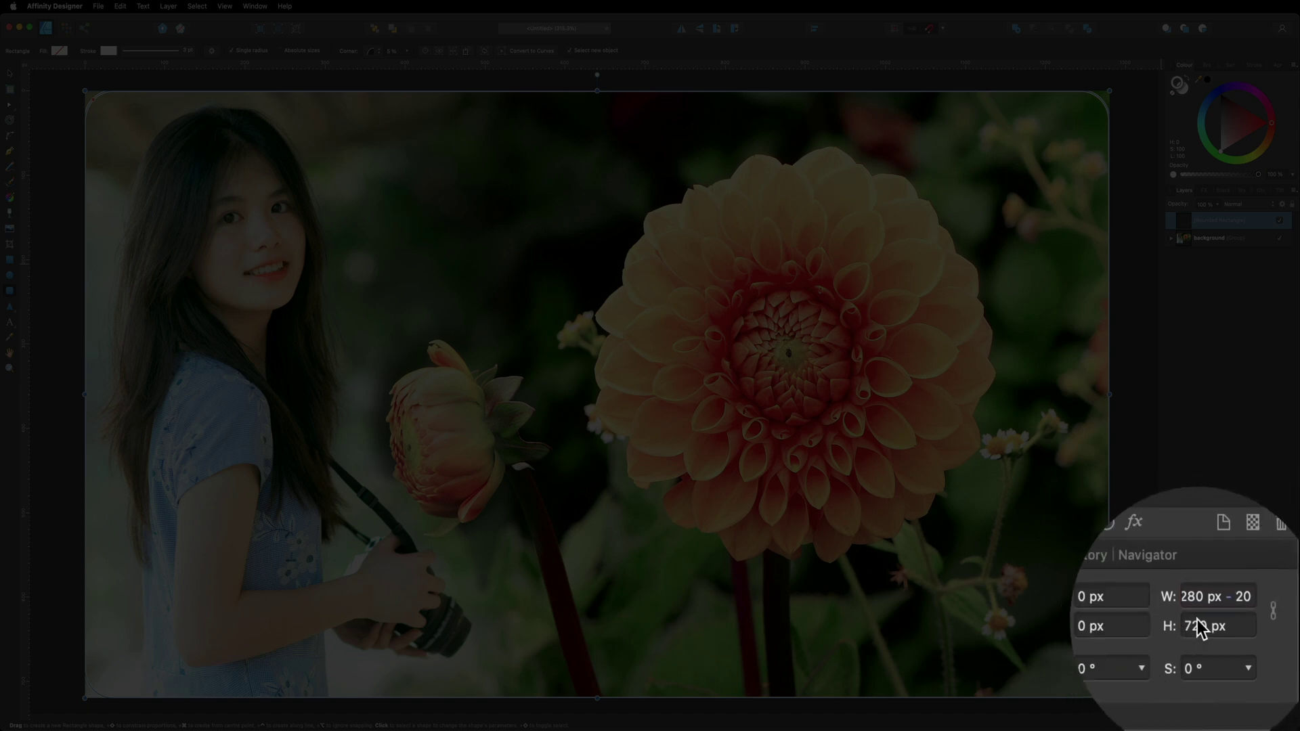
left_click(1240, 625)
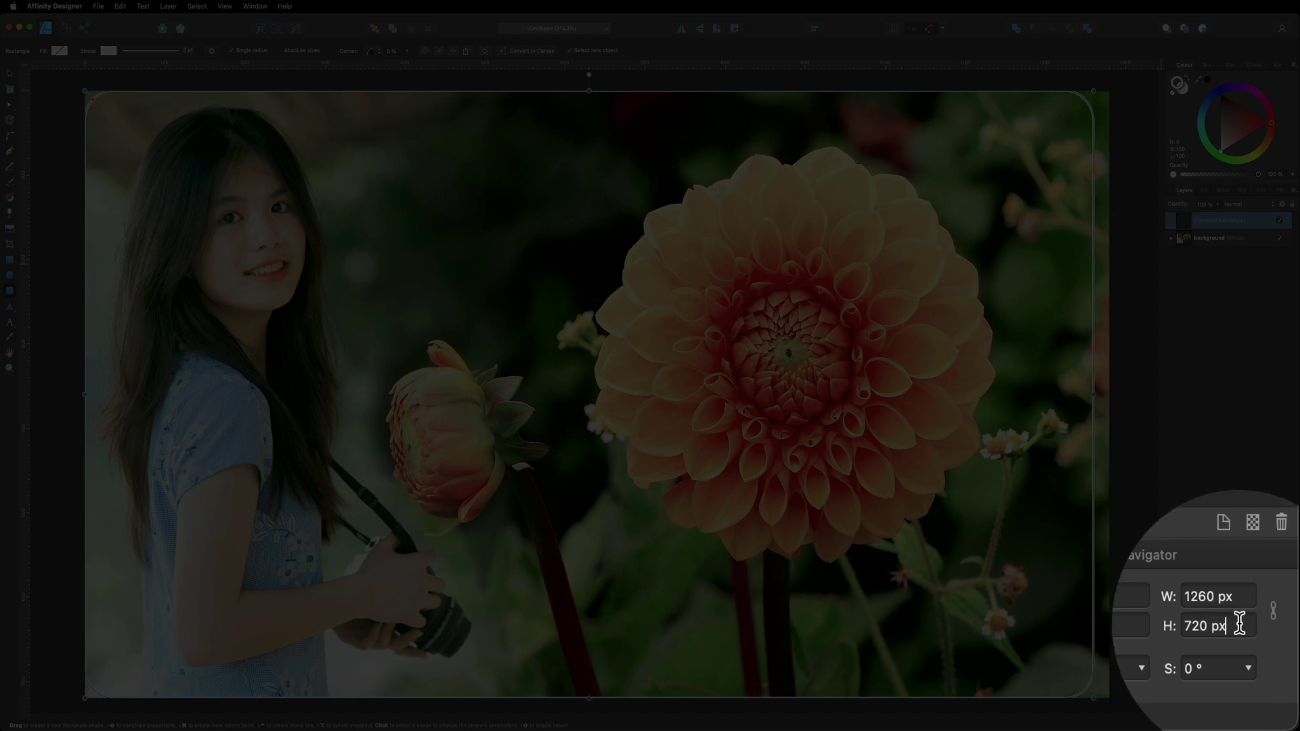
type("- 20")
key("Return")
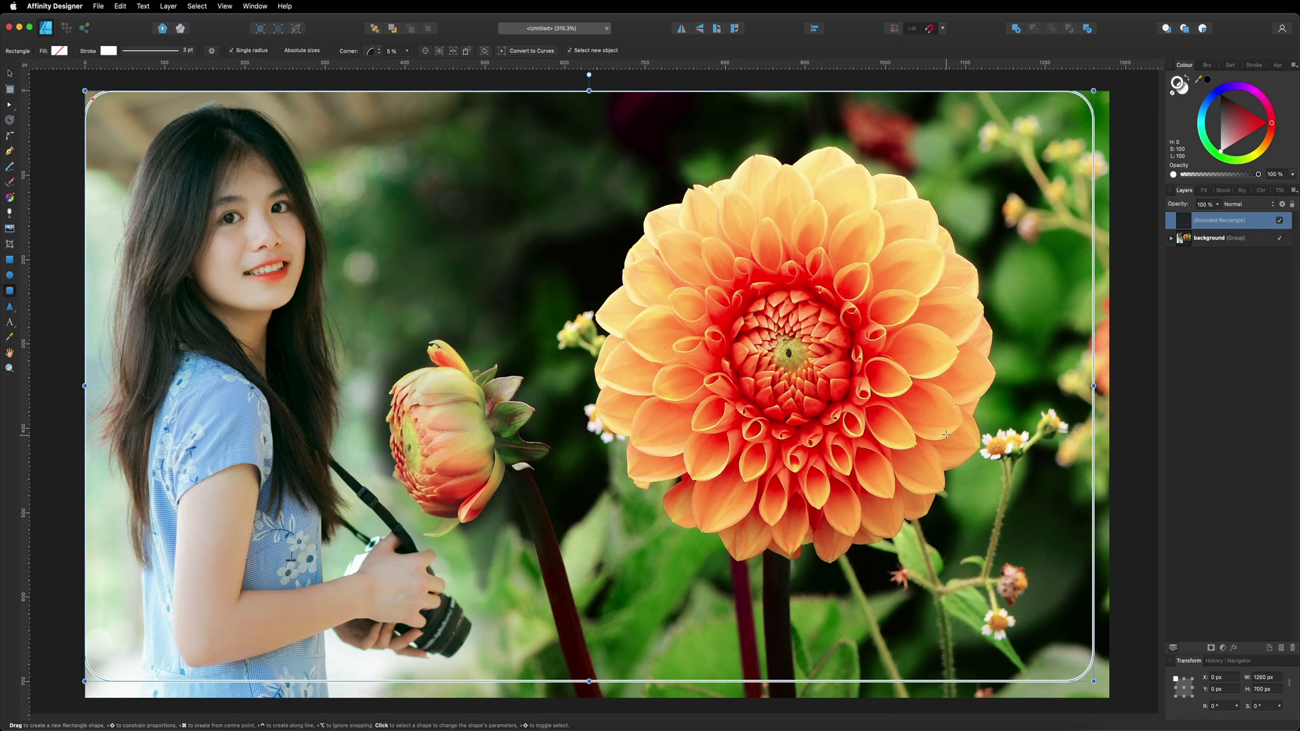
Centre the rounded rectangle horizontally and vertically on the canvas, and deselect it
left_click(814, 28)
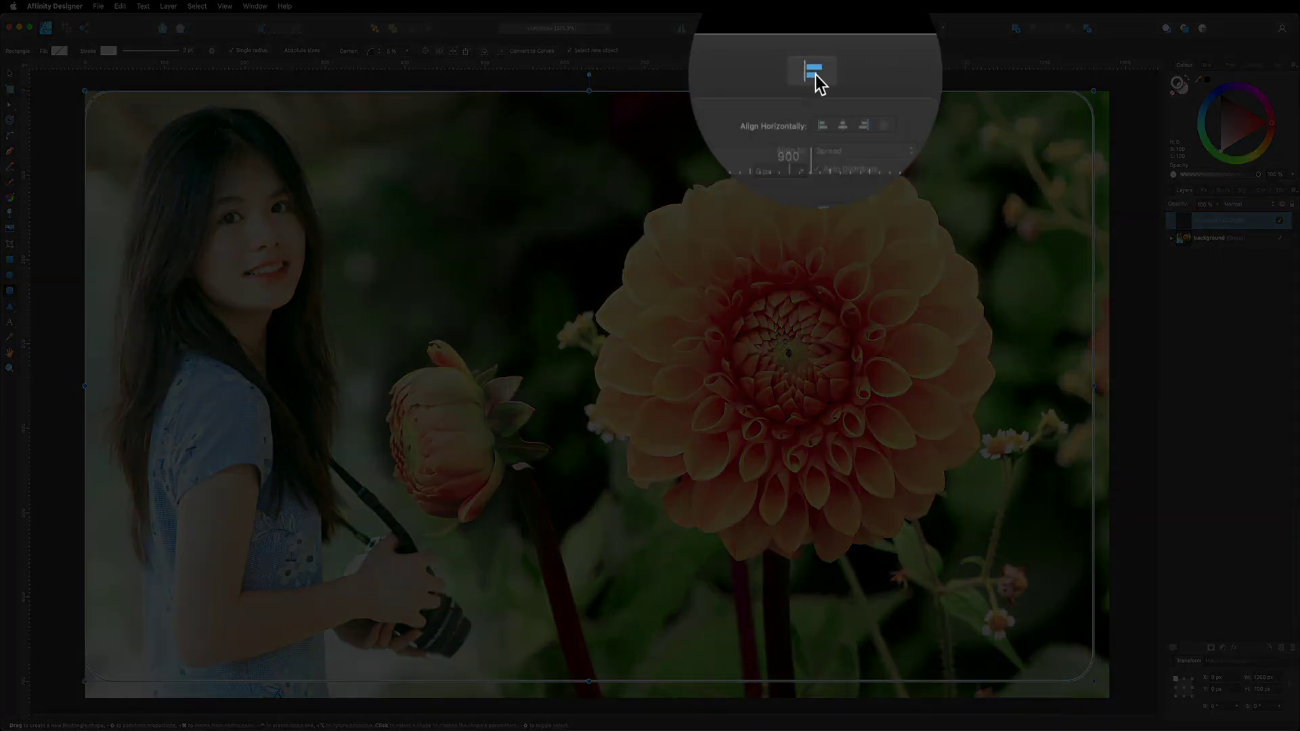
left_click(835, 133)
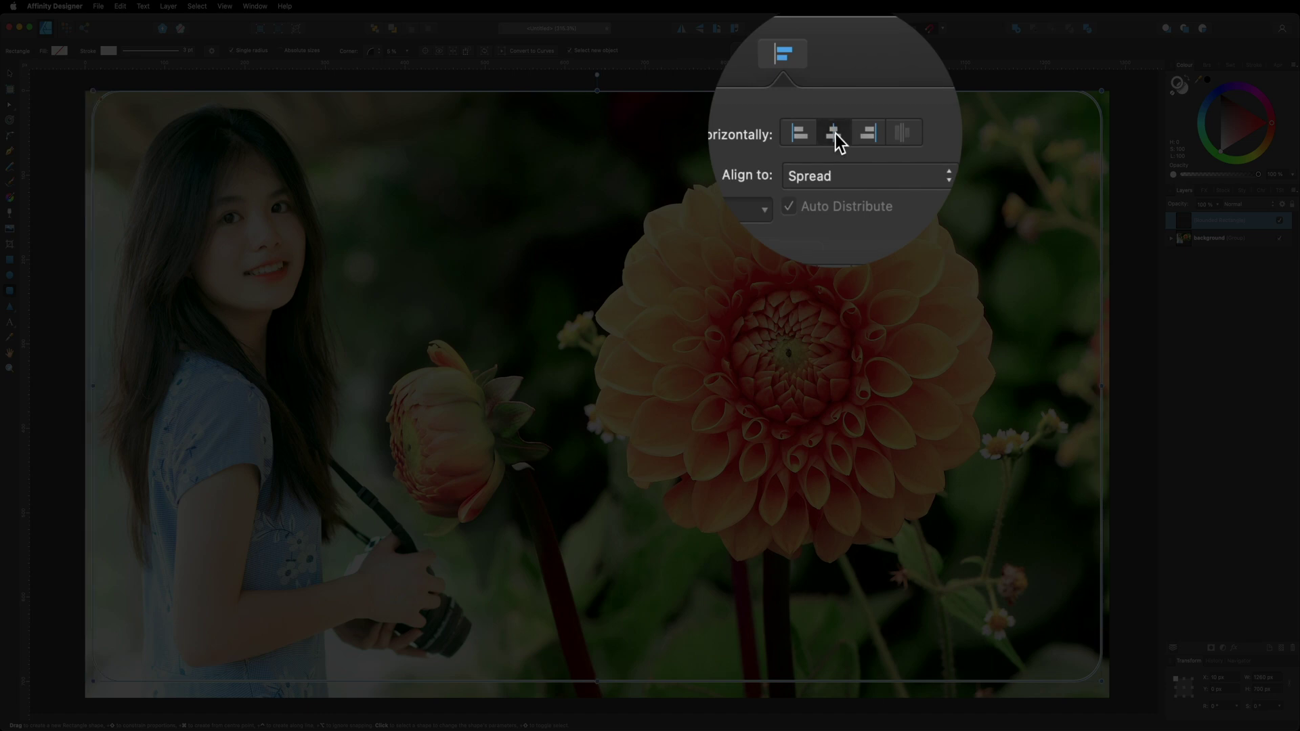
left_click(835, 118)
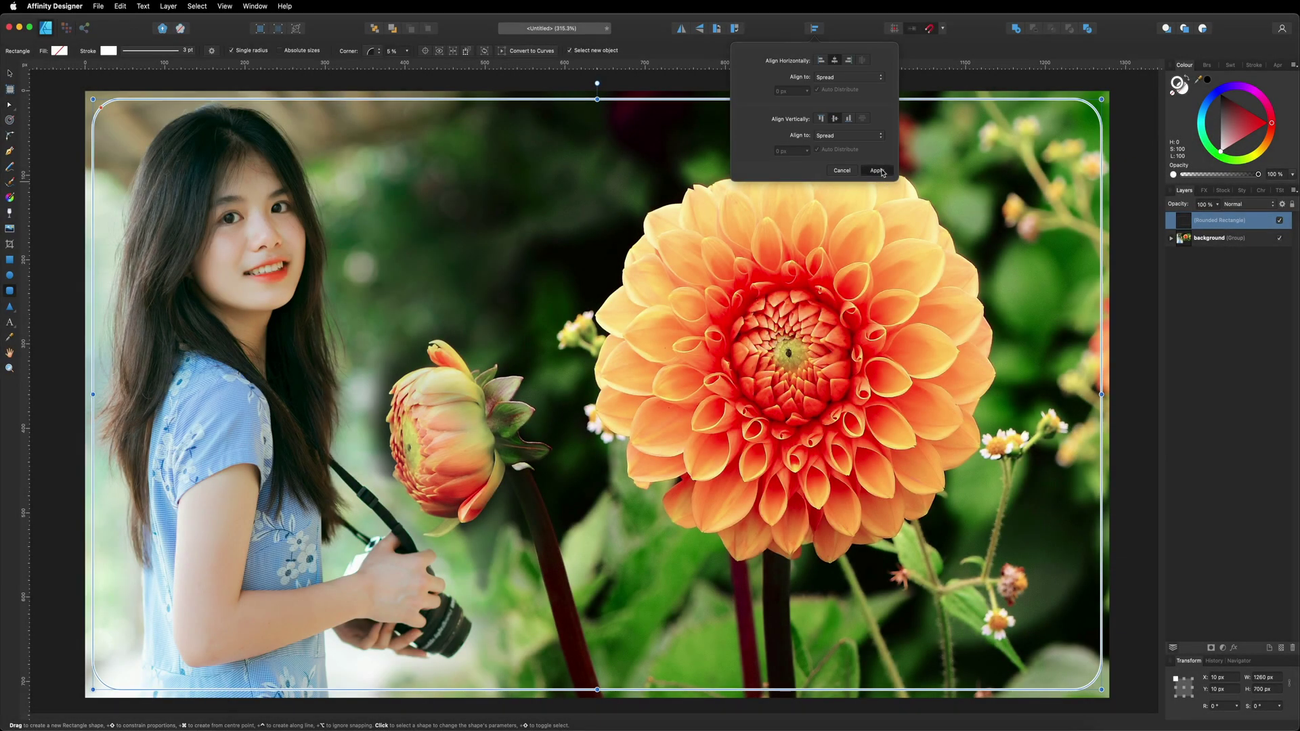
left_click(878, 170)
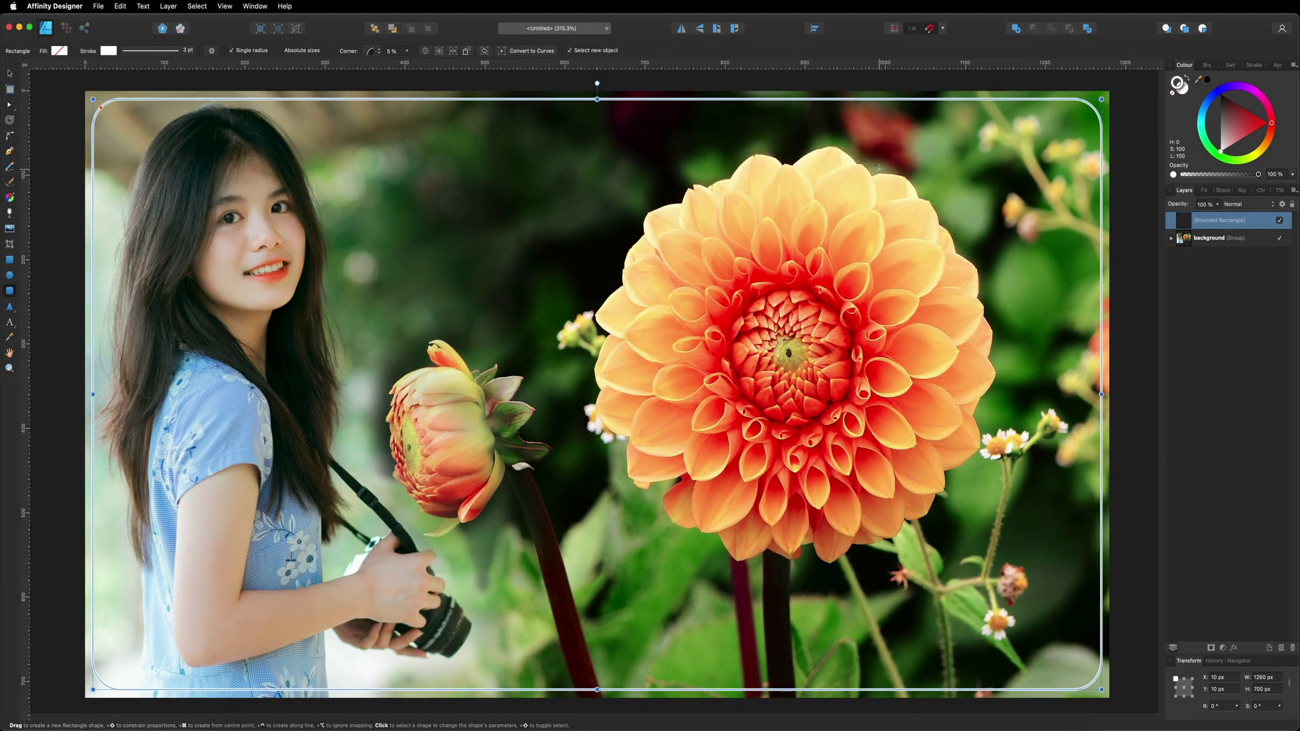
left_click(1141, 79)
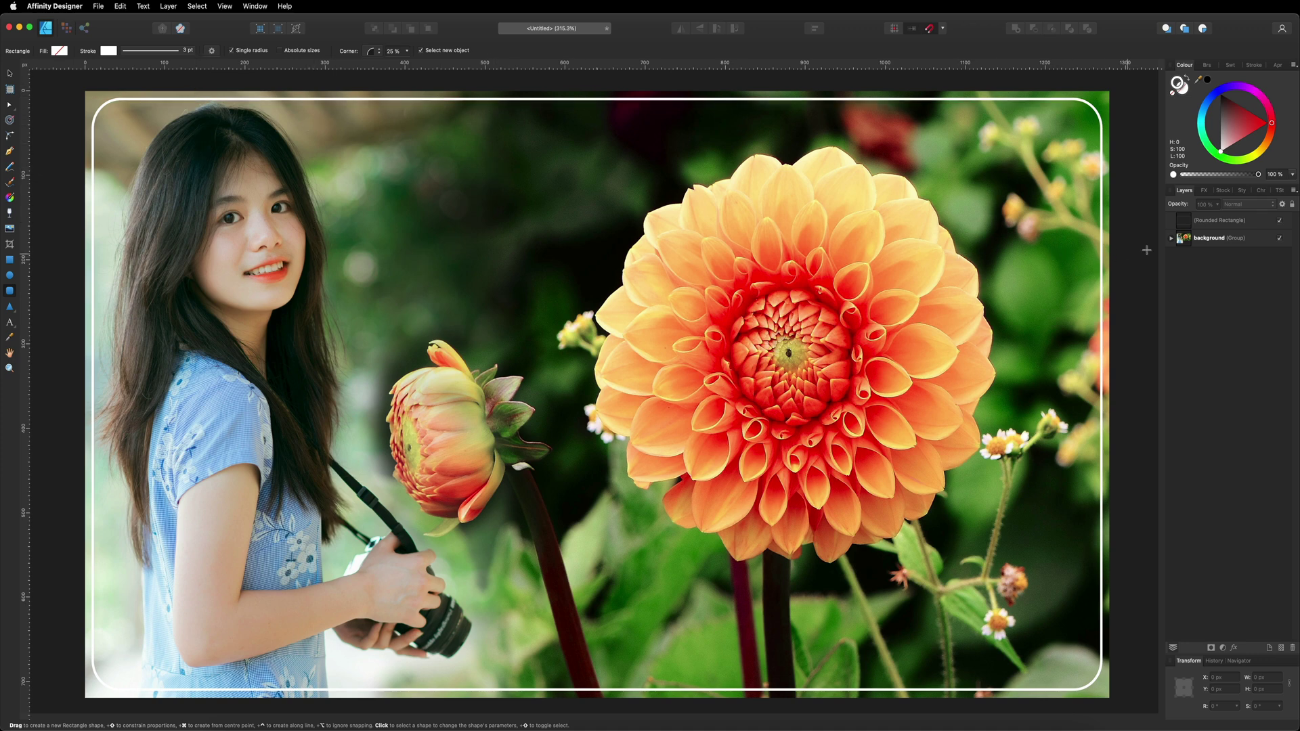
Change the rounded rectangle's stroke to a dashed line with butt caps and a dash length of 10
left_click(1183, 224)
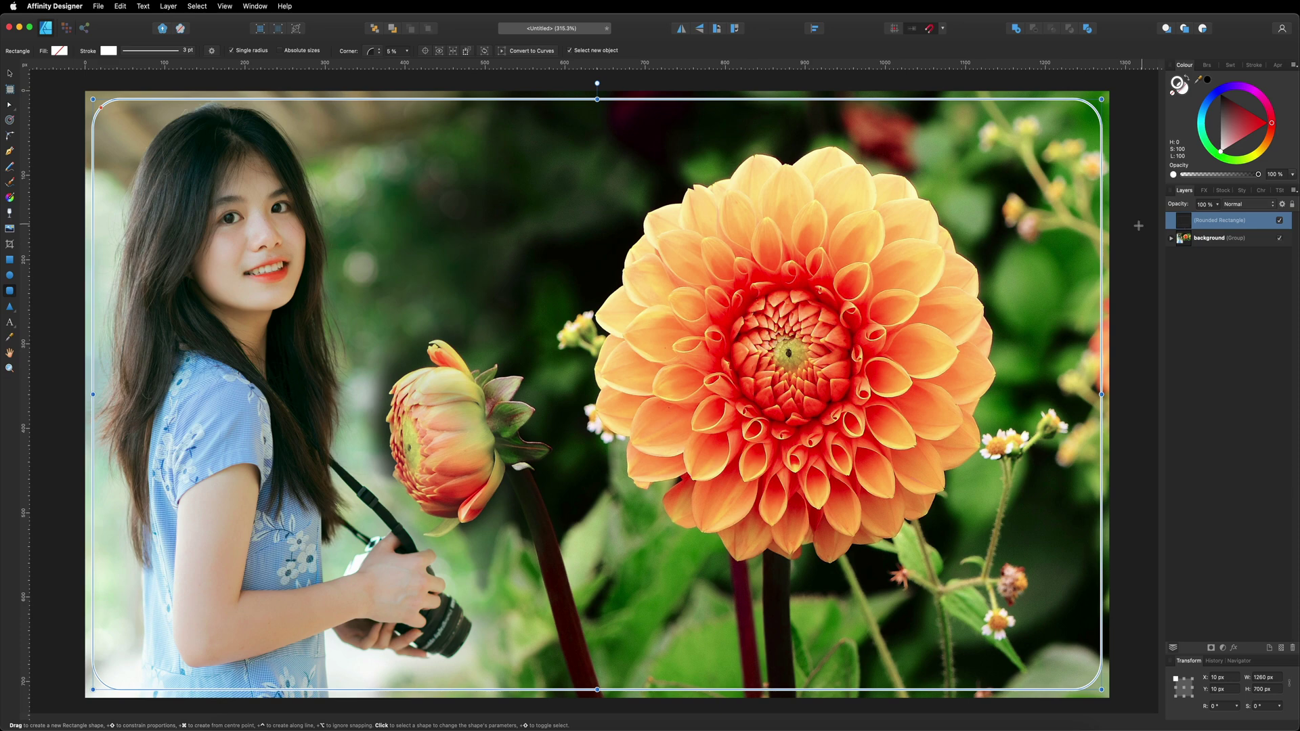
left_click(164, 53)
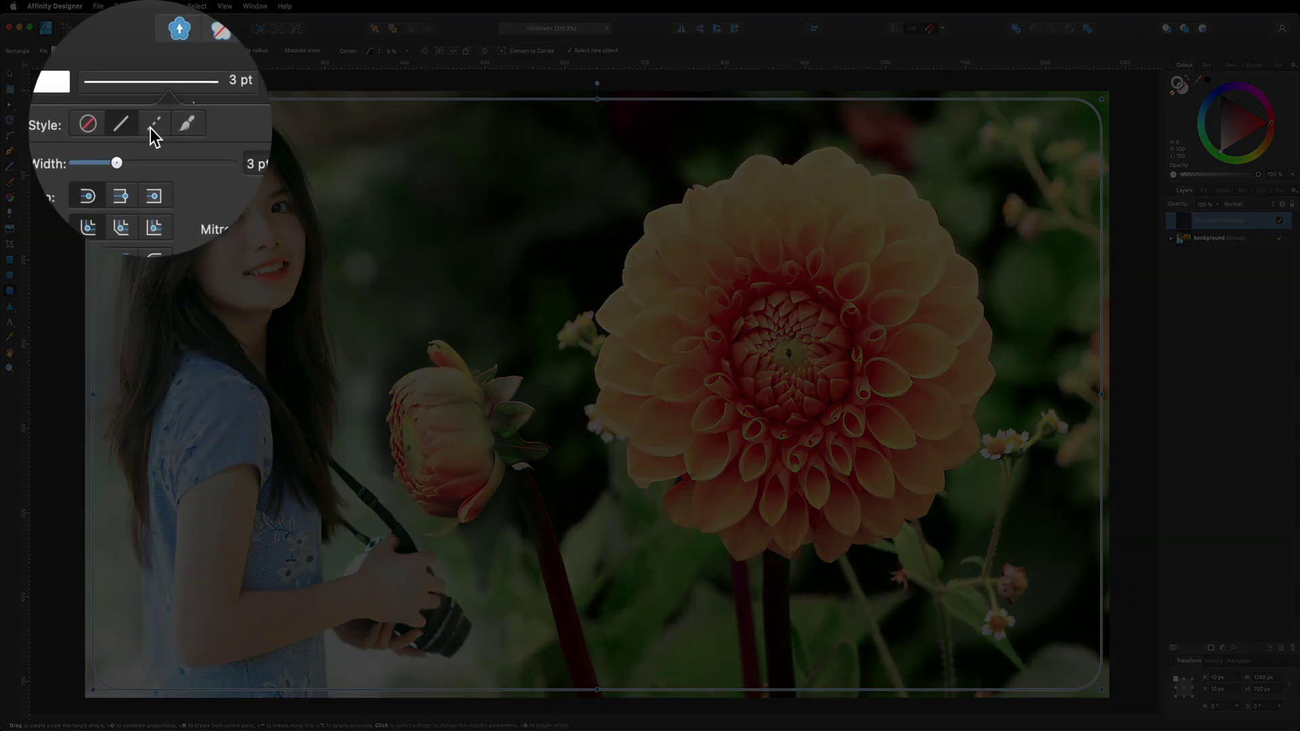
left_click(151, 67)
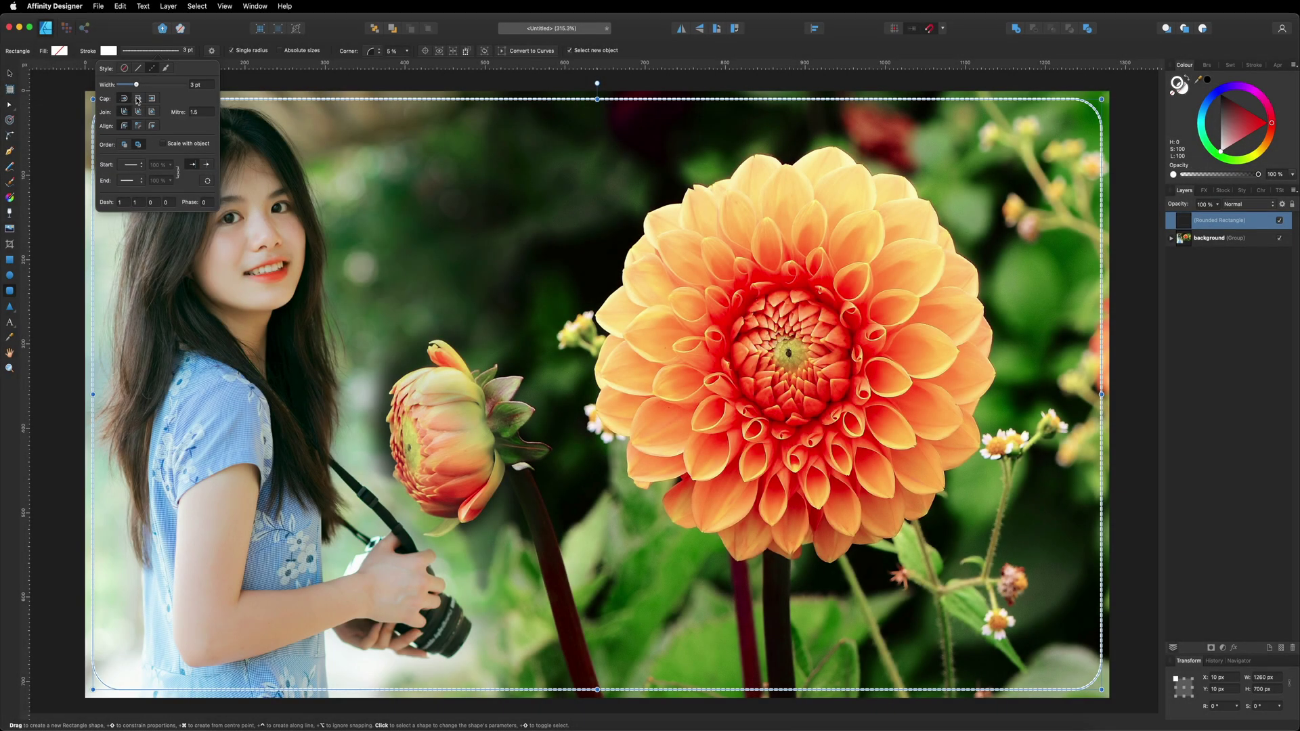
left_click(138, 99)
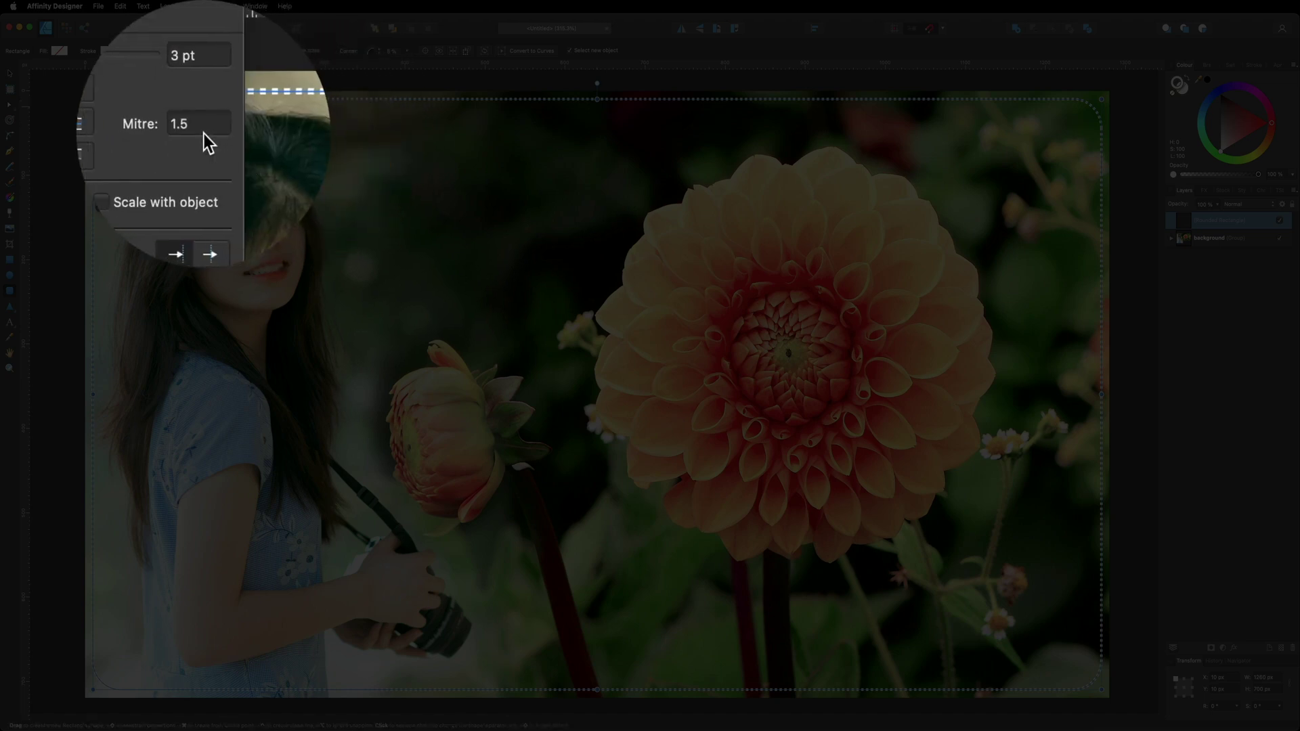
left_click(127, 202)
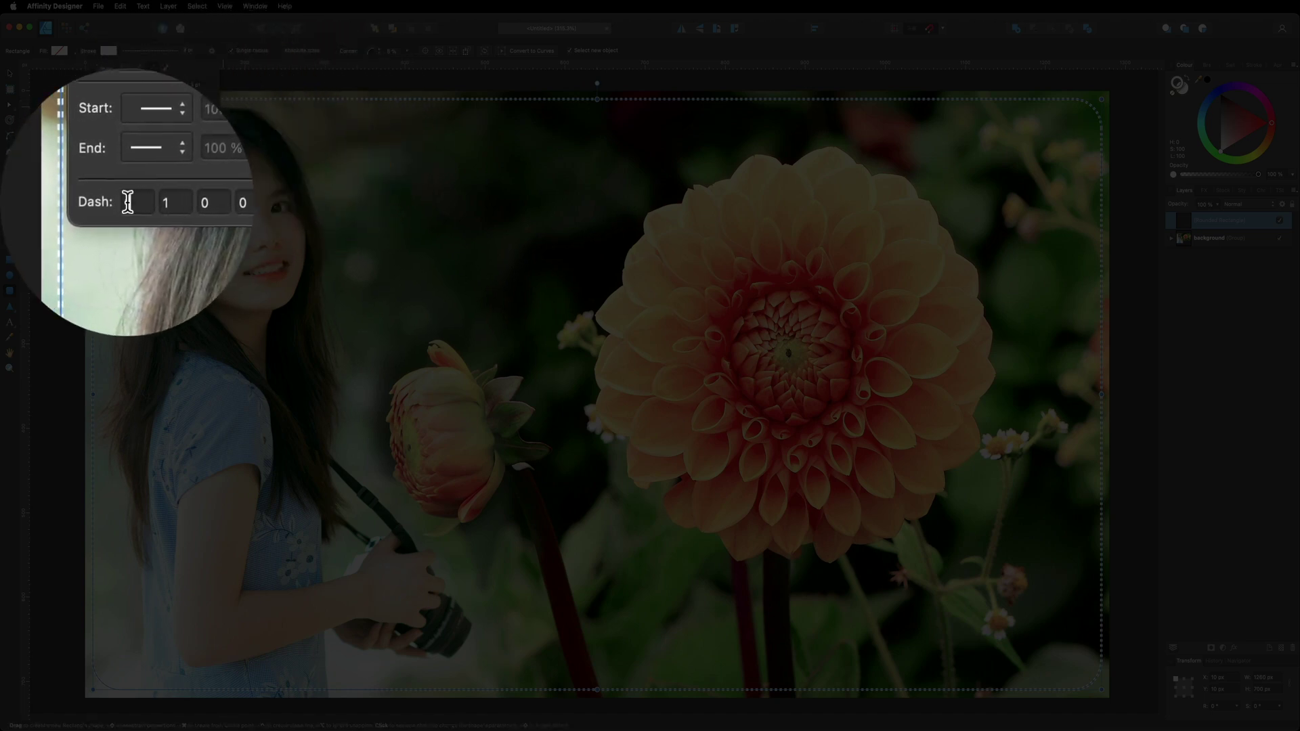
type("10")
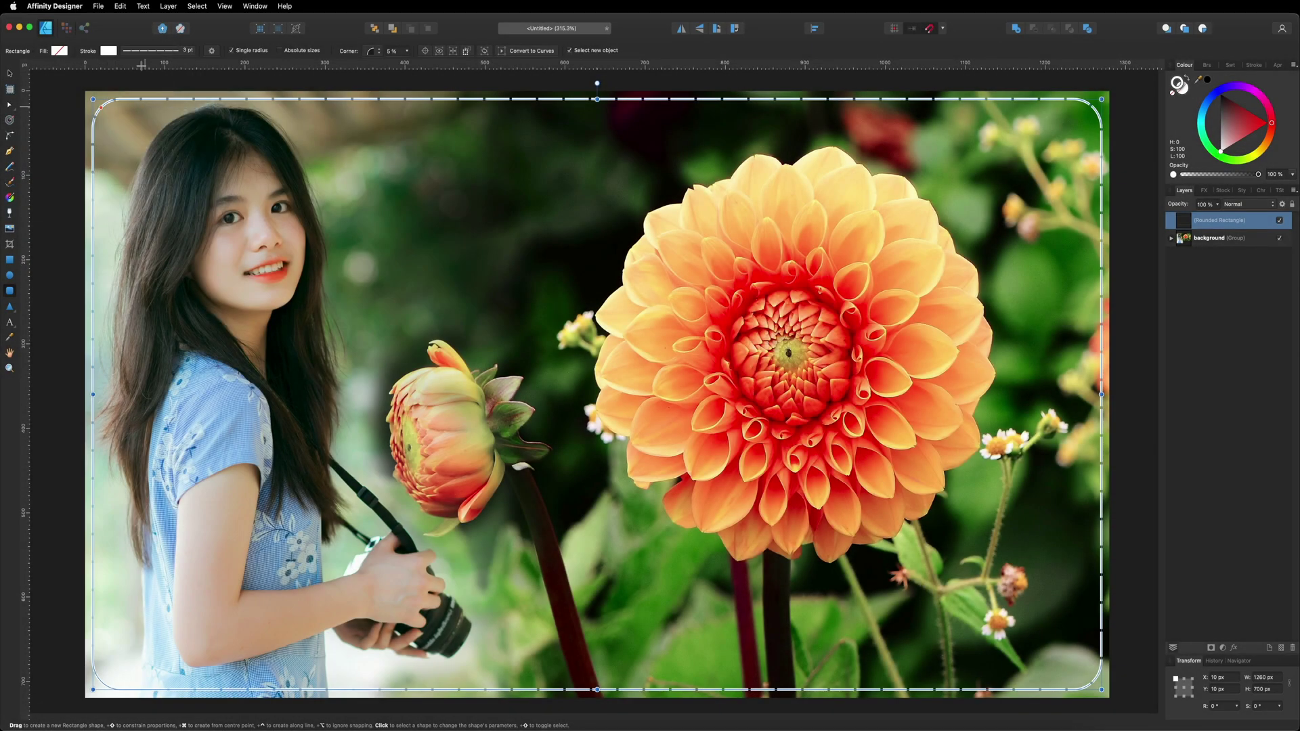
Add artistic text at about 164 pt directly above the background group, reading "PHOTOGRAPHY", "FOR" and "BEGINNERS" on three lines
left_click(130, 92)
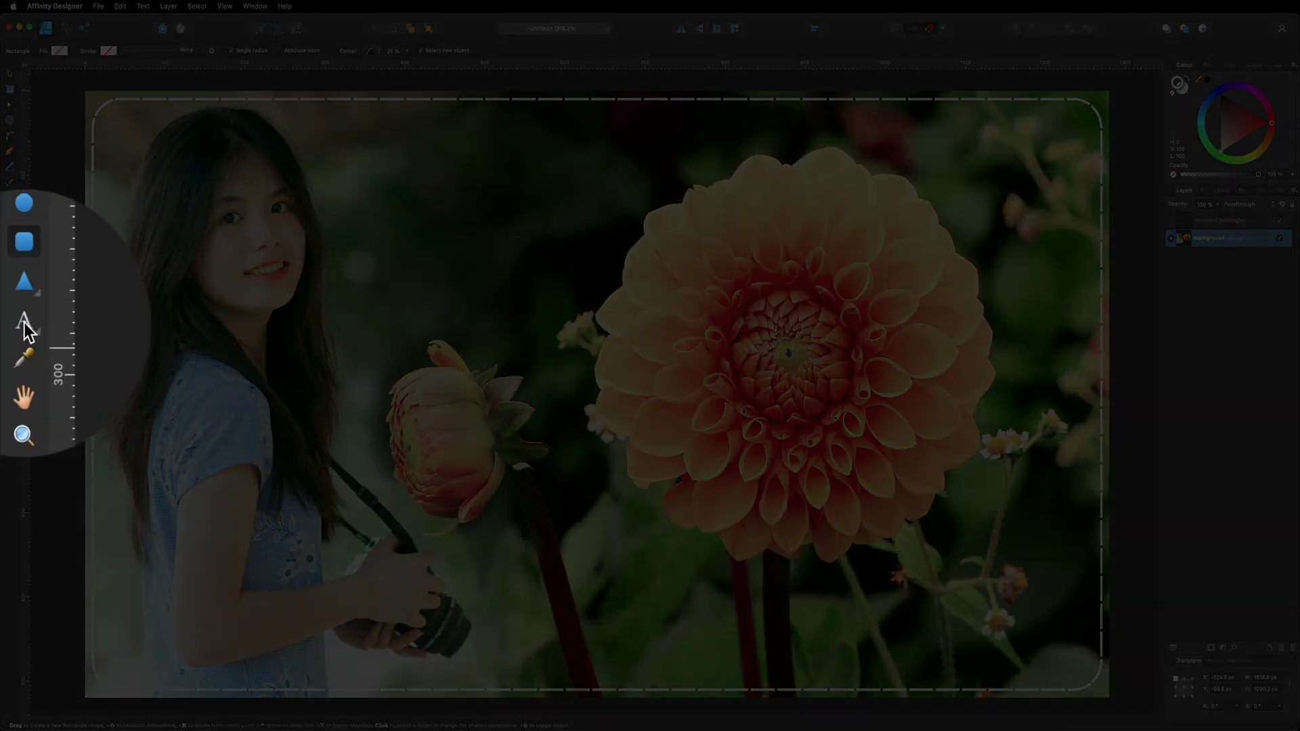
left_click(10, 322)
left_click_drag(359, 135, 399, 236)
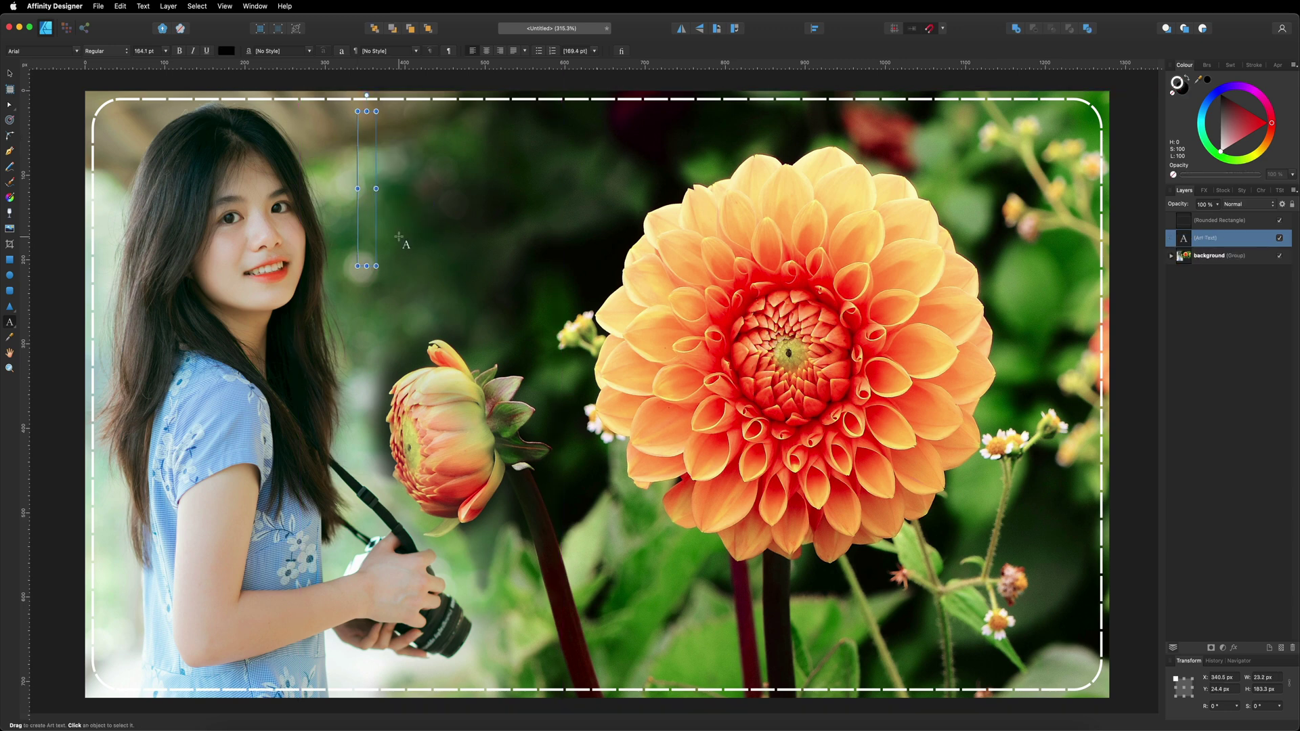
type("PHOTOGRAPHY FOR  BEGINNERS")
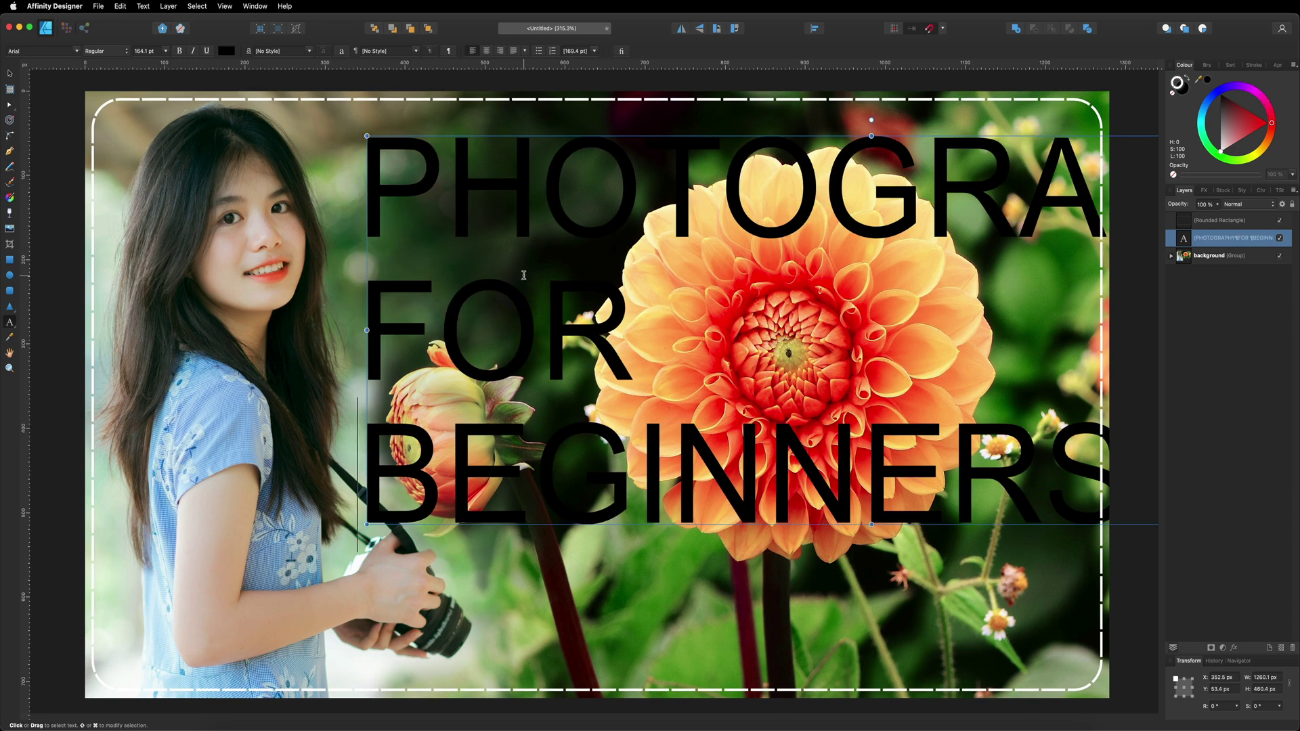
Colour all of the title text white and set its font to Impact
key("super+a")
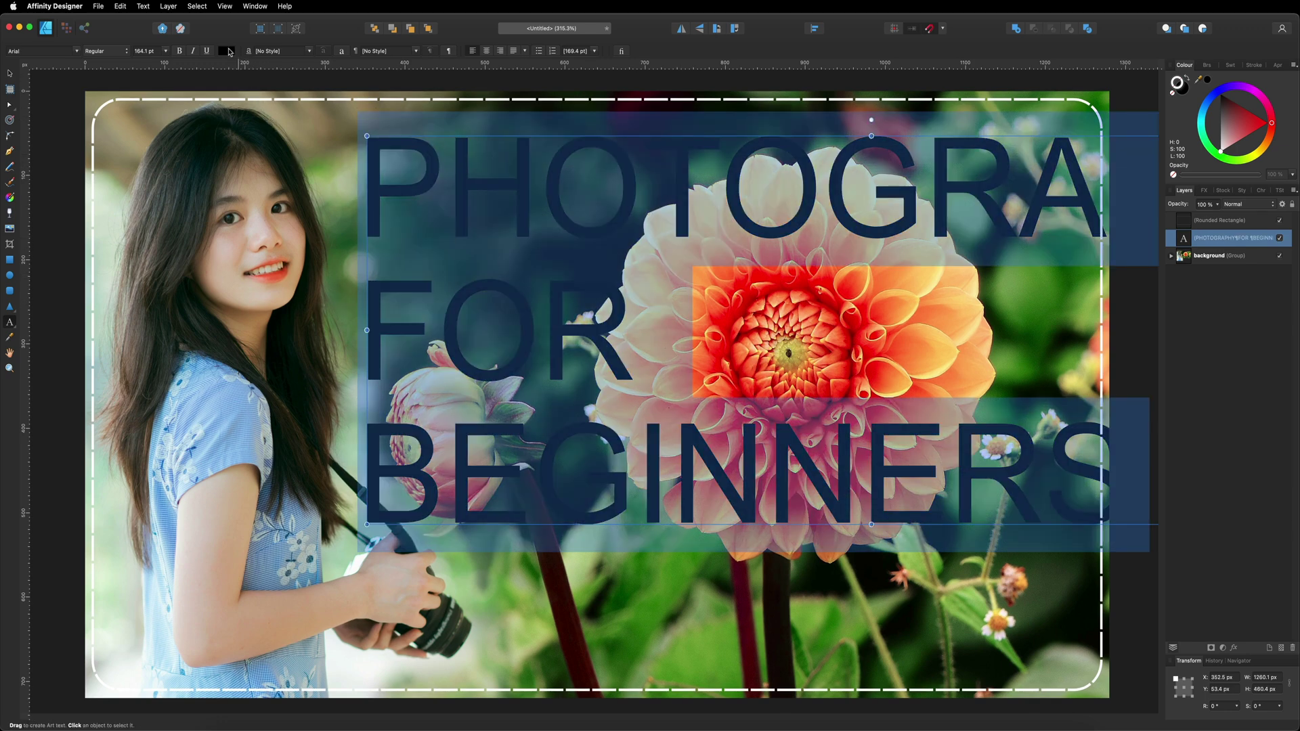
left_click(229, 52)
left_click(268, 157)
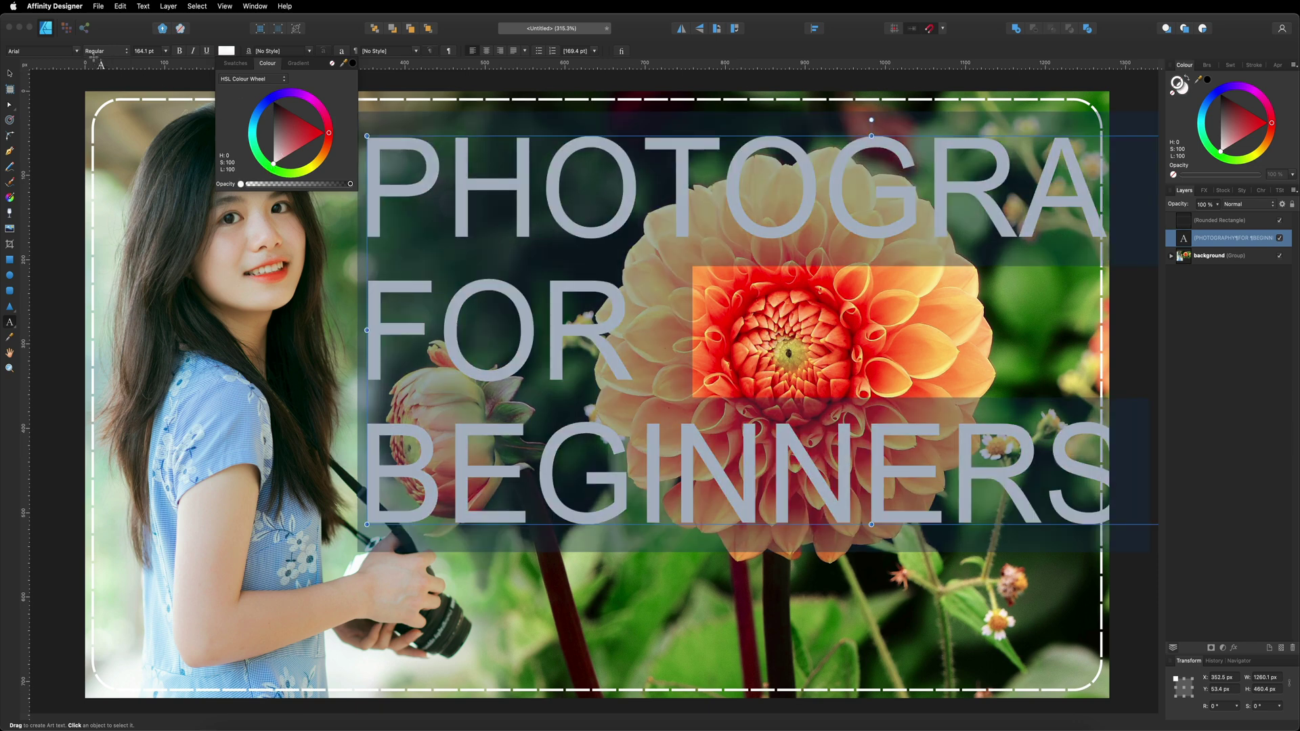
left_click(77, 52)
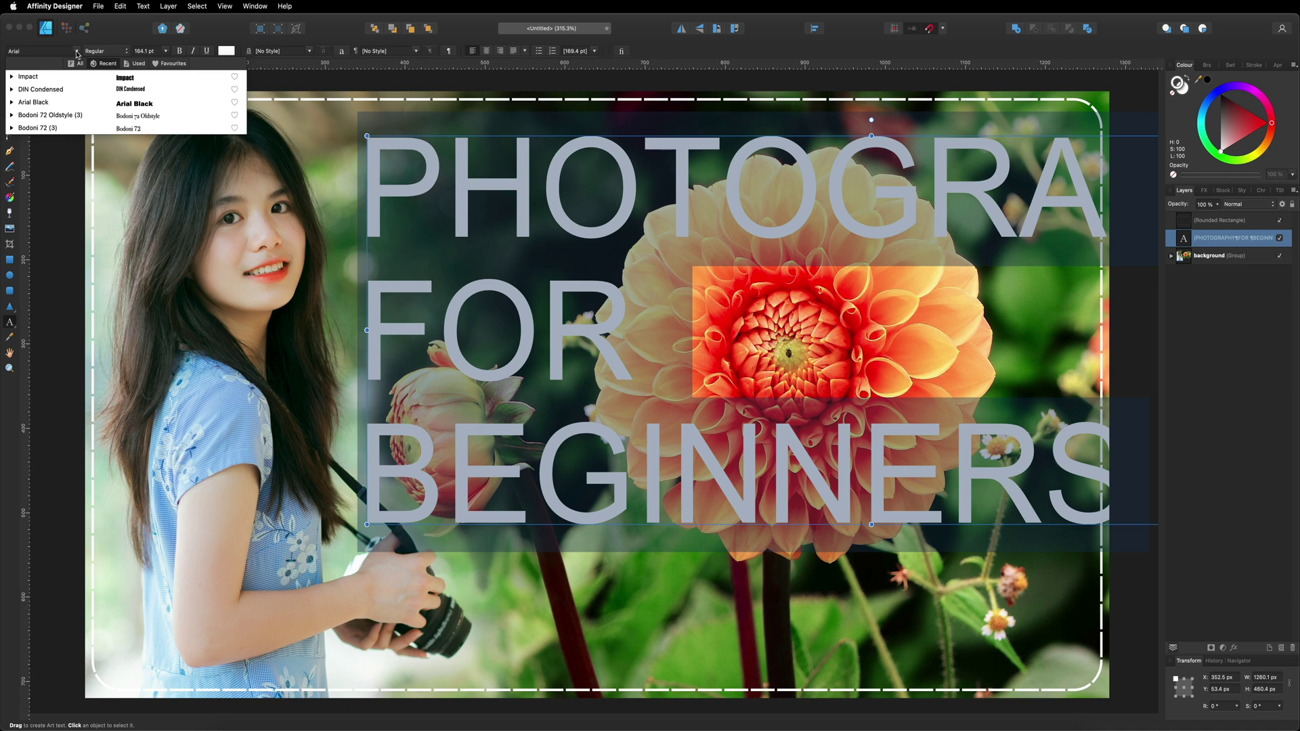
left_click(130, 79)
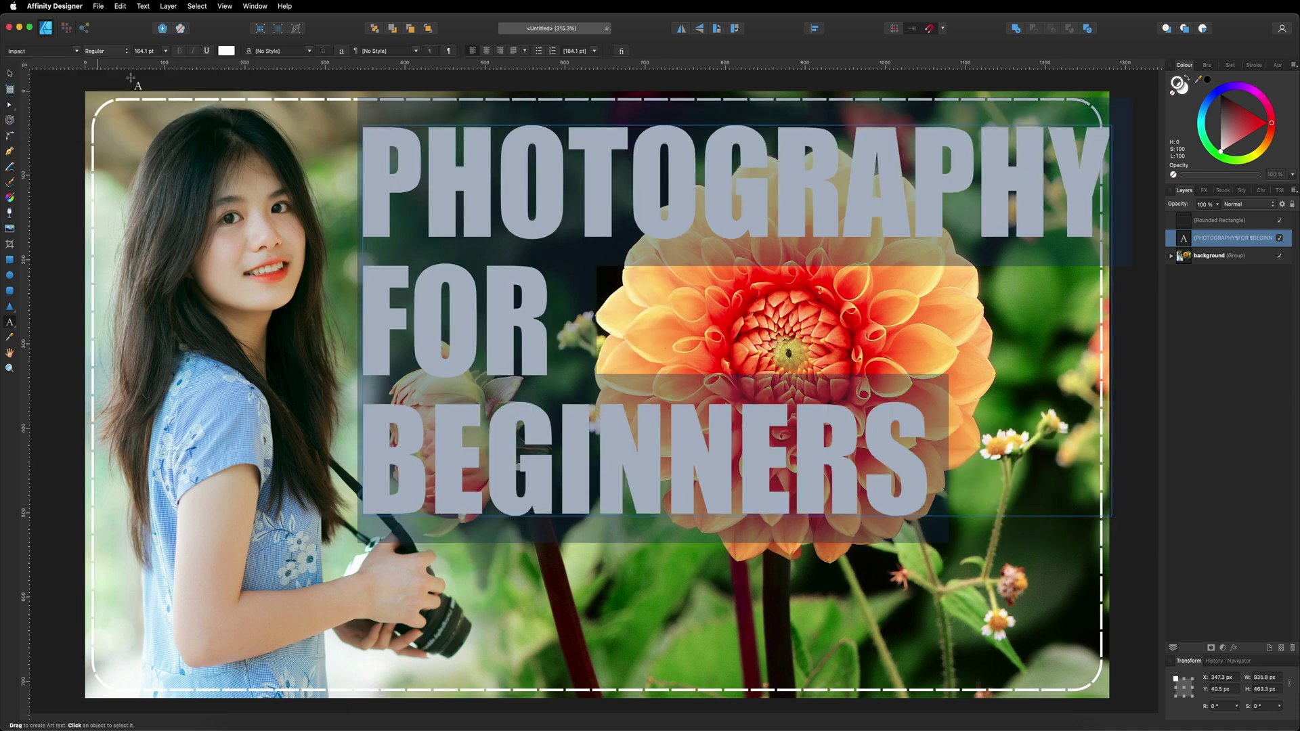
Move and scale the title to about 883 × 437 px, with its upper corner beside the portrait at about X 339, Y 17 px
left_click(10, 74)
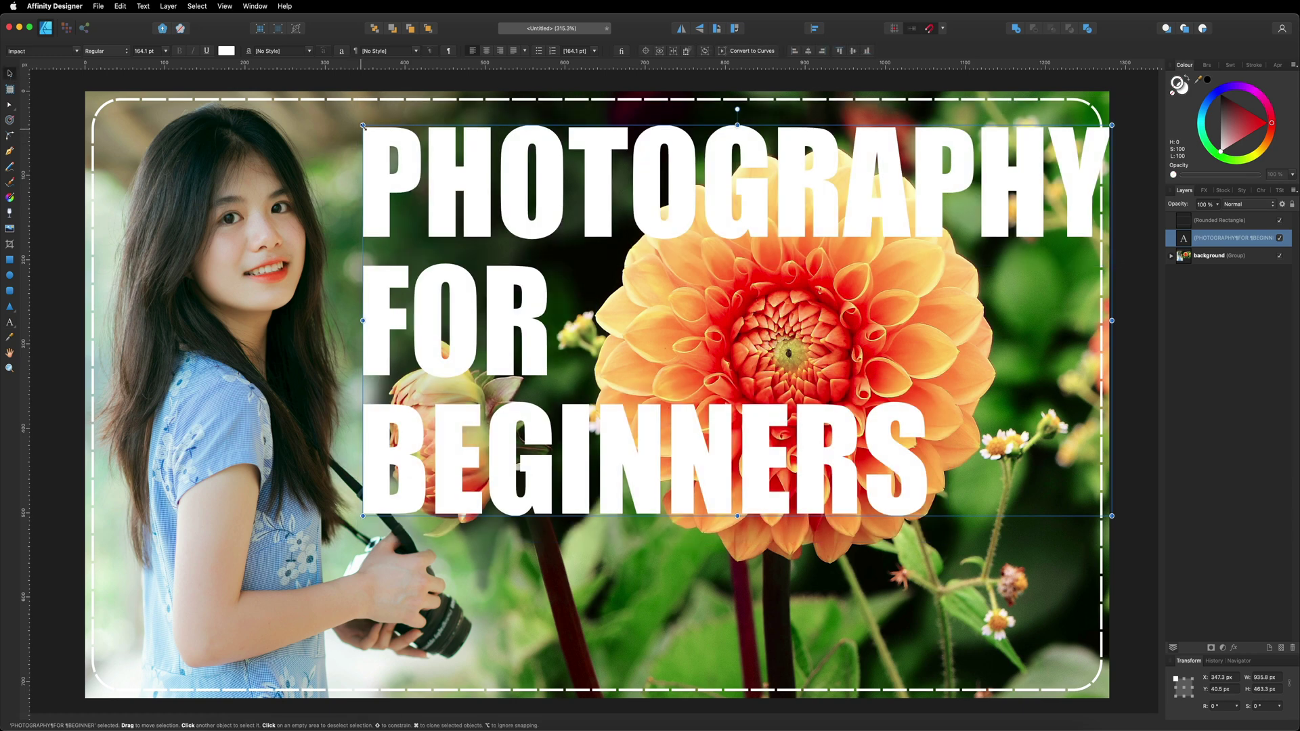
left_click_drag(363, 130, 405, 128)
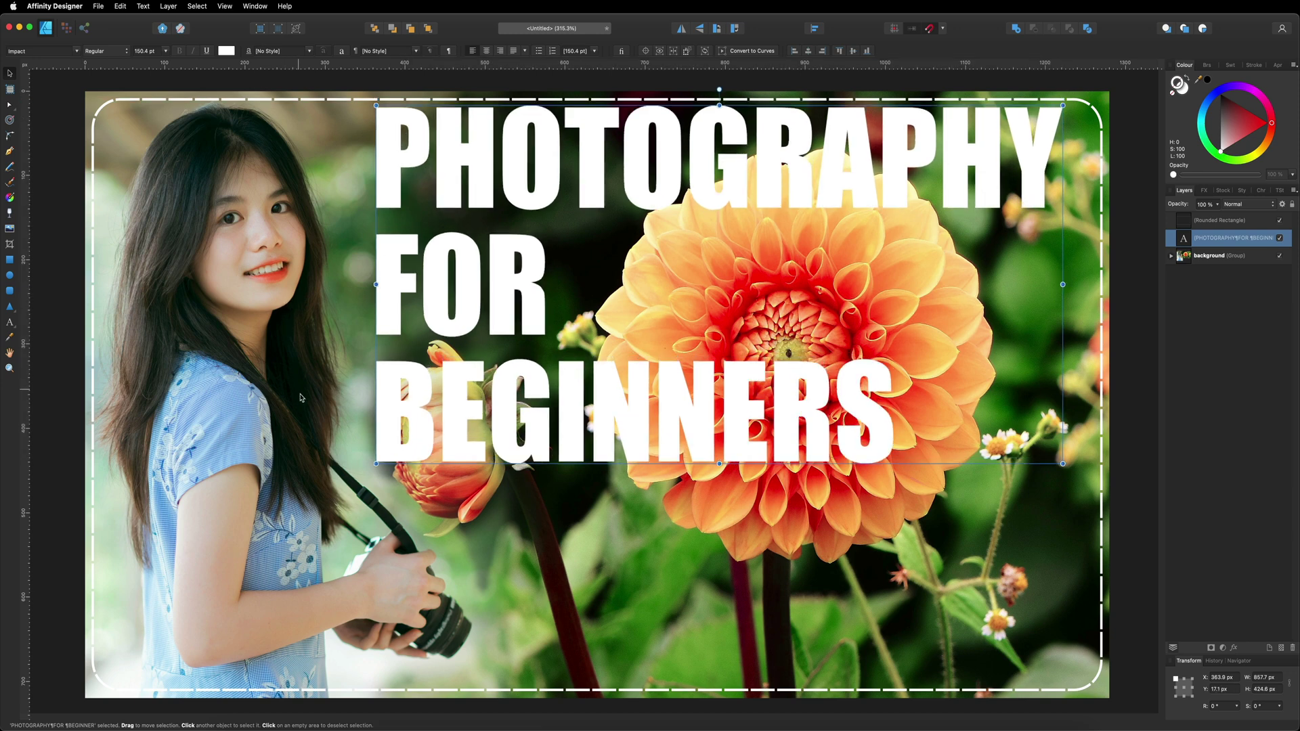
left_click_drag(376, 464, 358, 475)
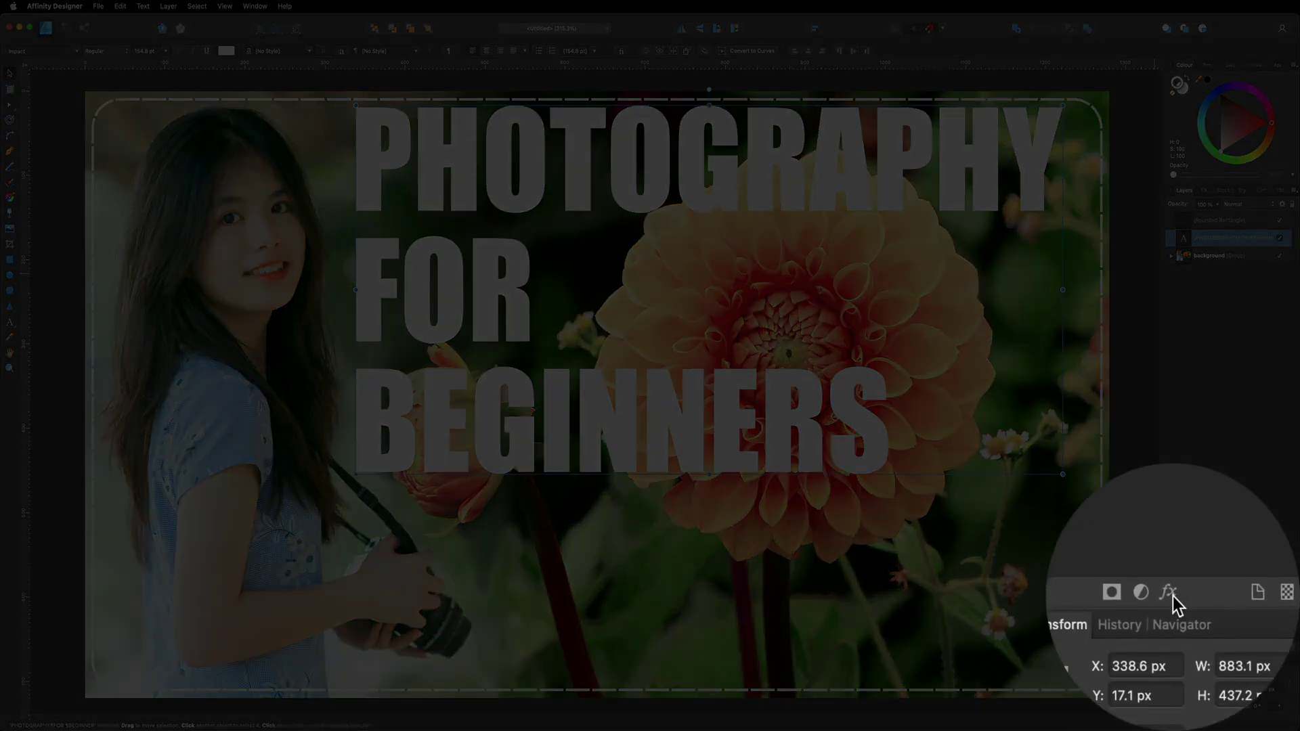
Add an outer shadow to the title with a 3 px radius and a 3 px offset
left_click(1173, 595)
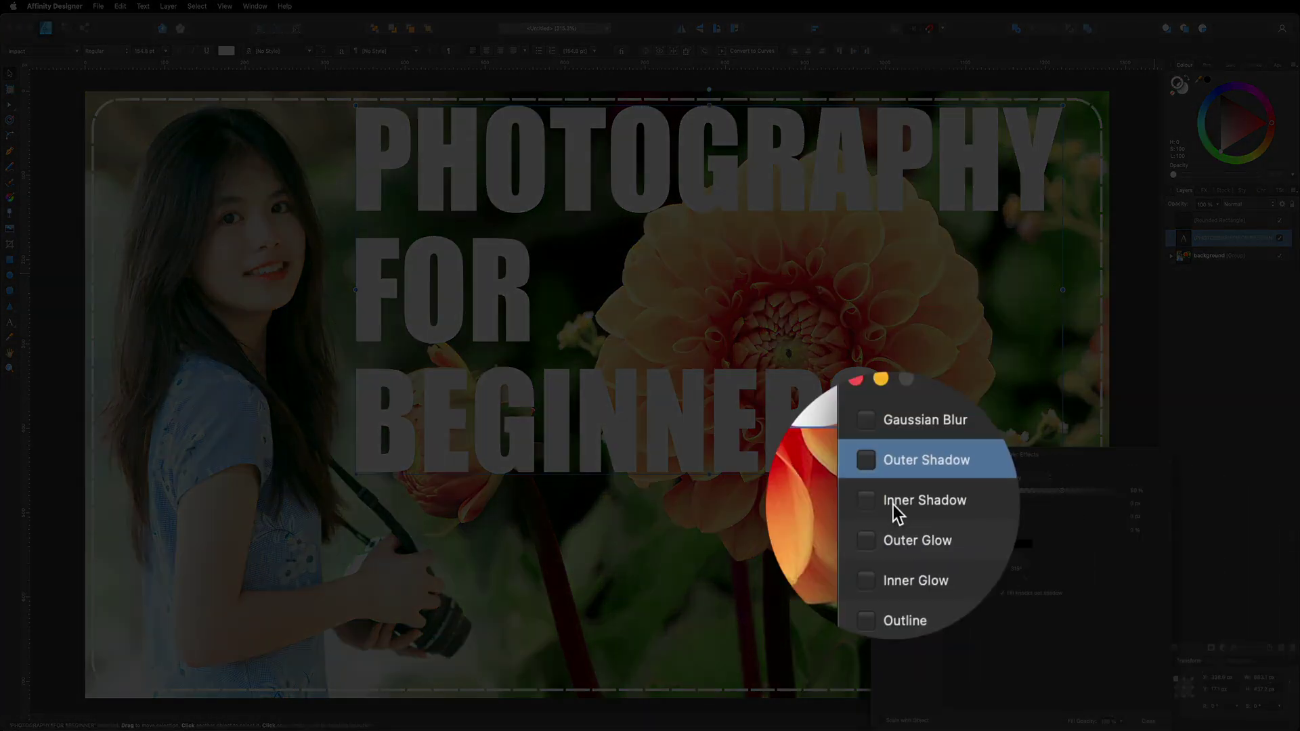
left_click(882, 487)
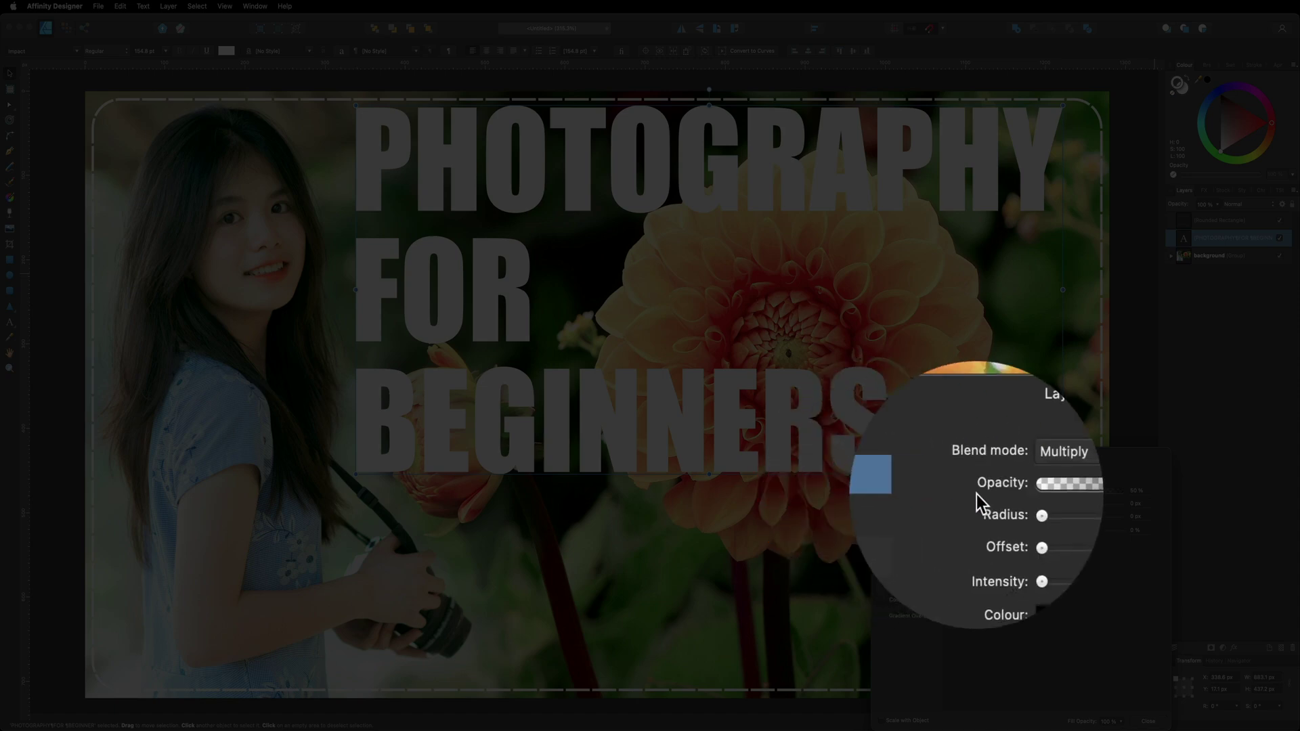
left_click(1135, 503)
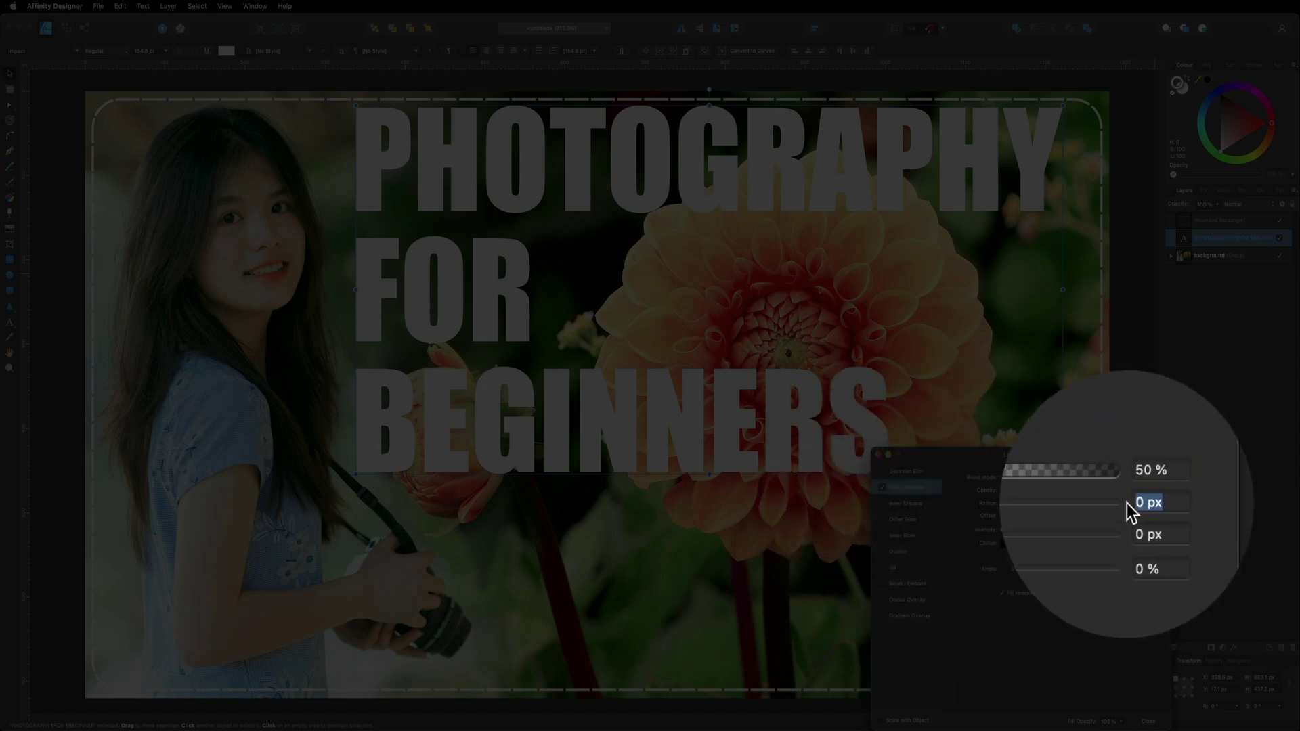
type("3")
key("Tab")
type("3")
key("Return")
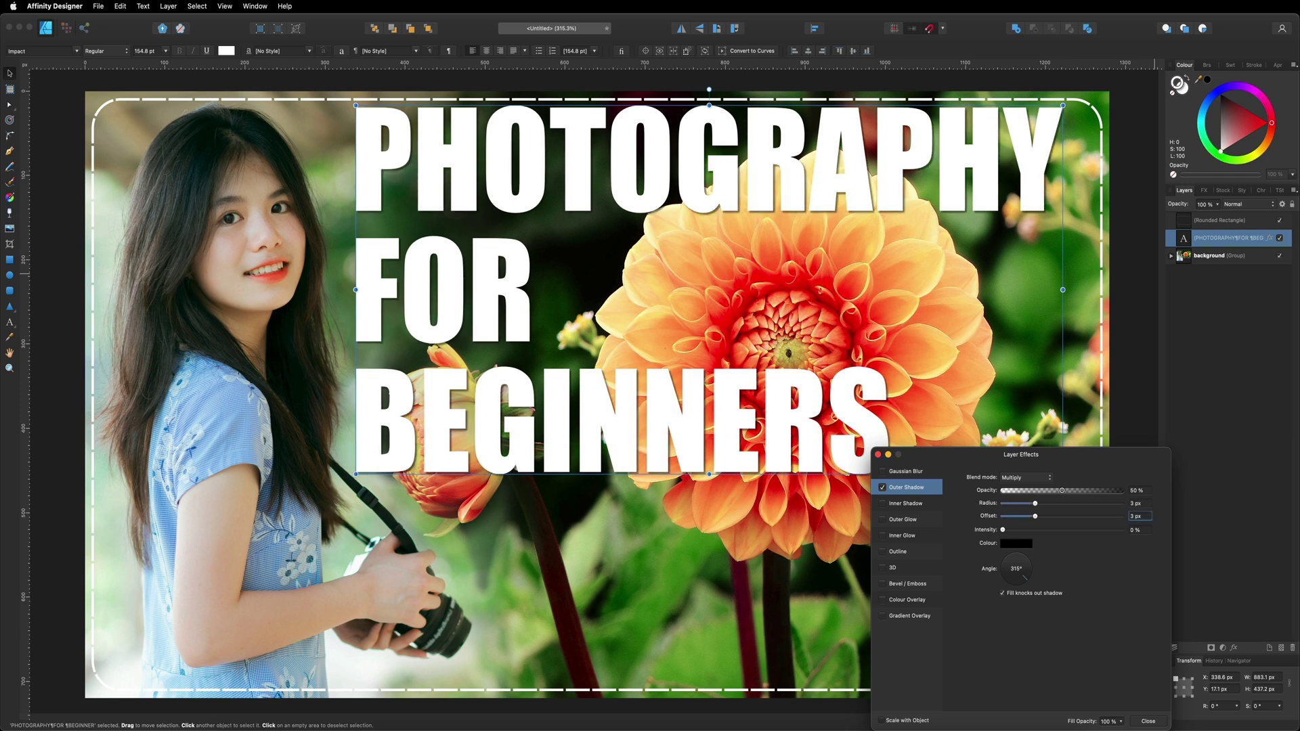
left_click(1149, 721)
left_click(1145, 554)
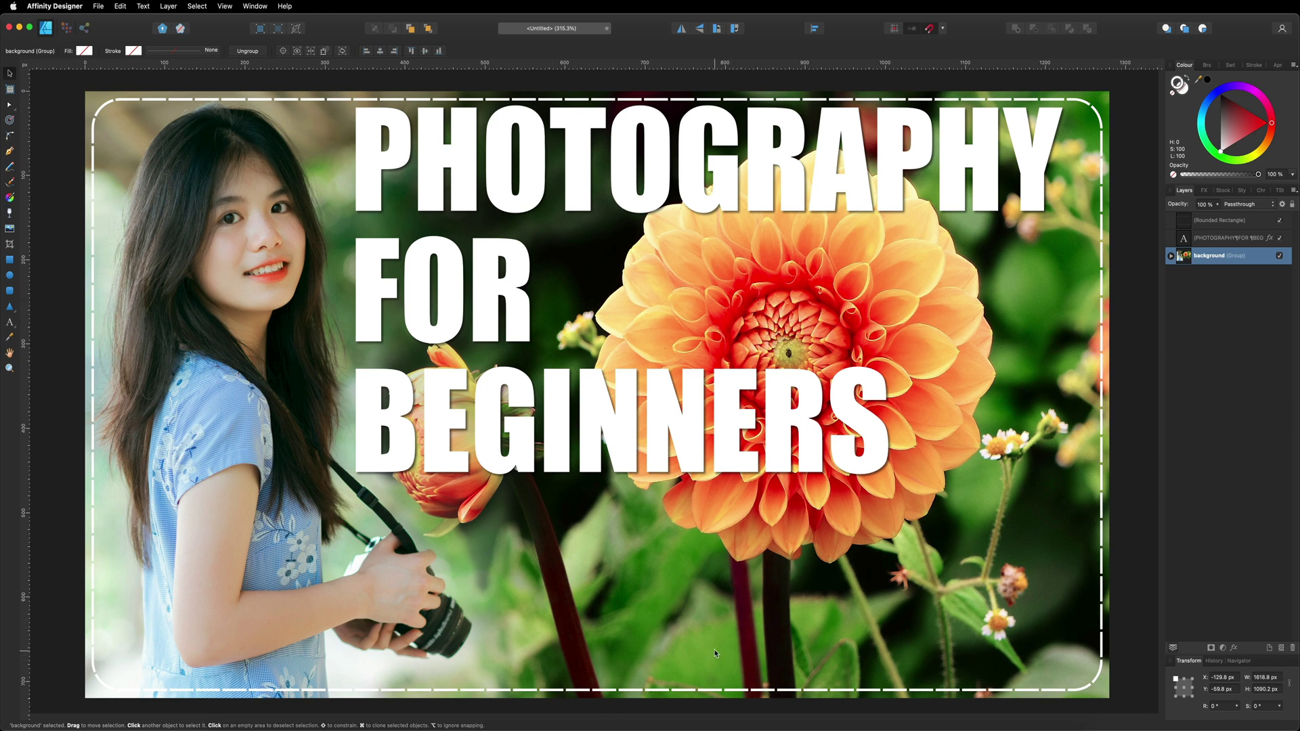
Duplicate the title, replace the copy's text with "CONFIDENTLY GO FROM AUTO SETTINGS TO MANUAL", and set its size to 36 pt
left_click(530, 183)
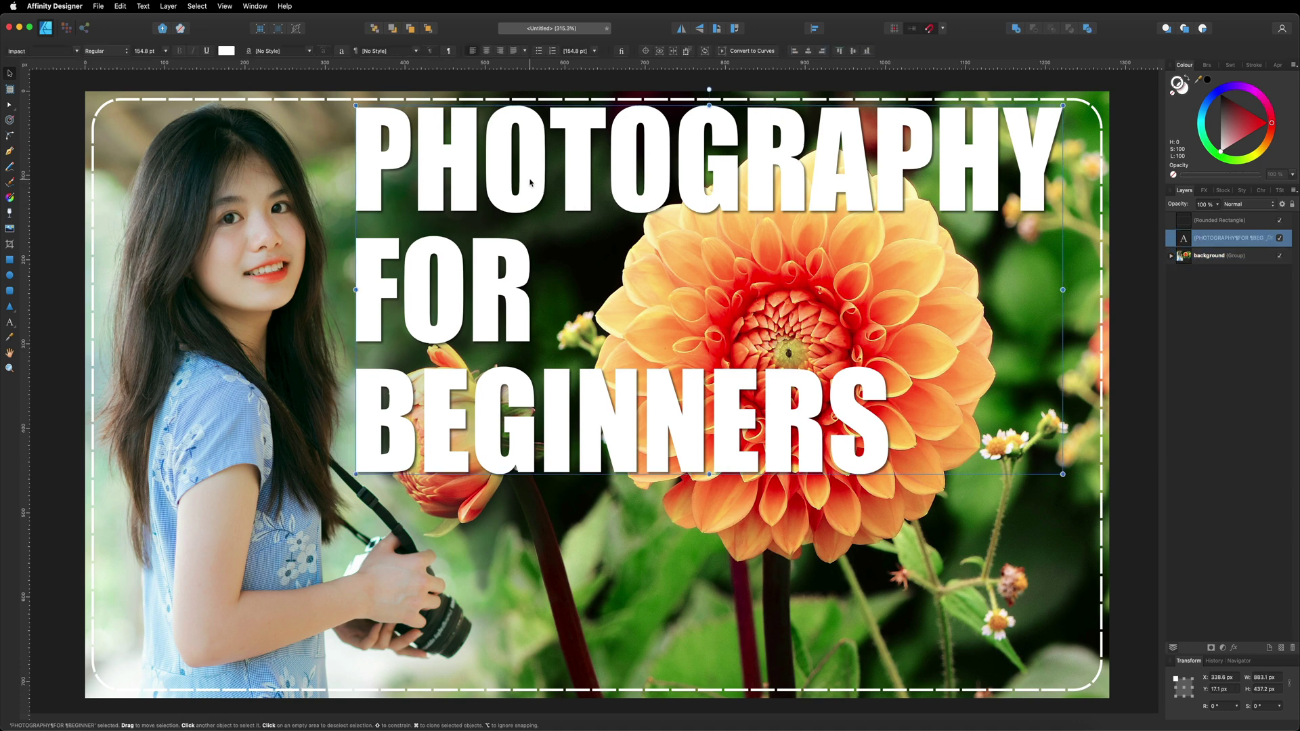
left_click_drag(530, 183, 538, 298, "alt")
double_click(538, 298)
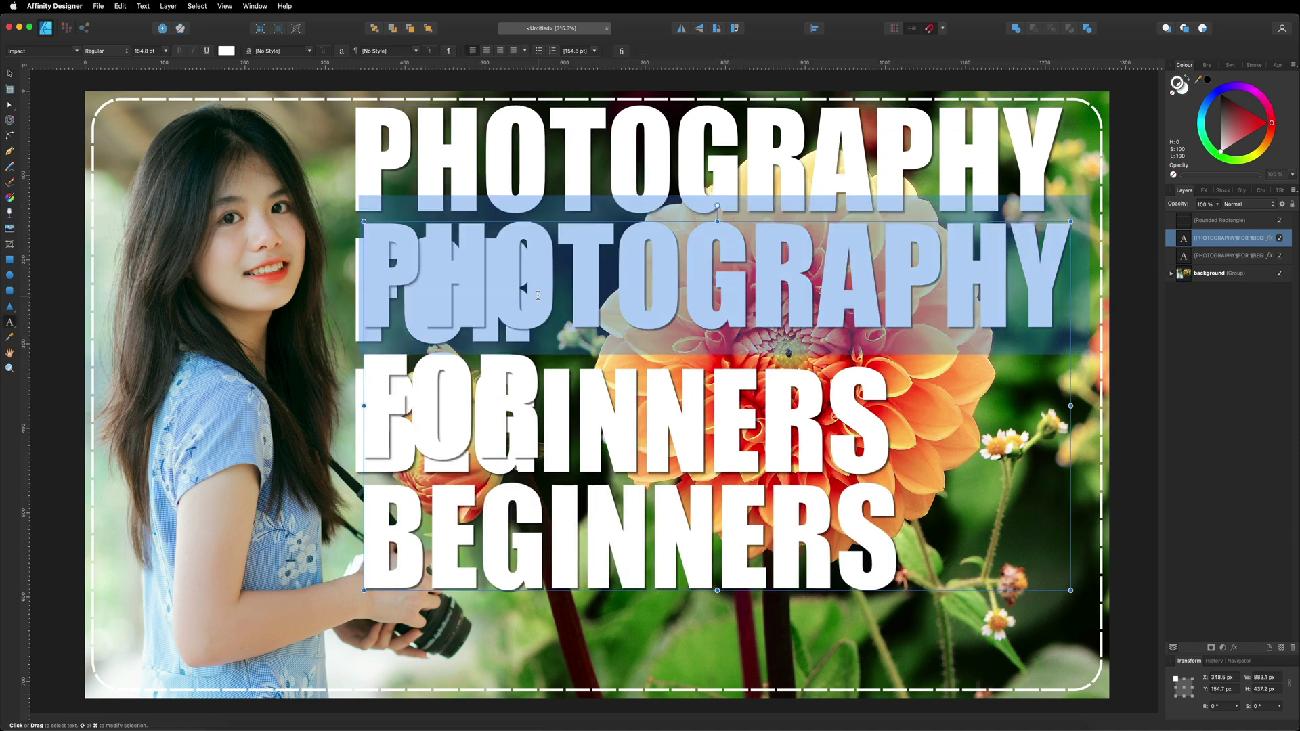
key("super+a")
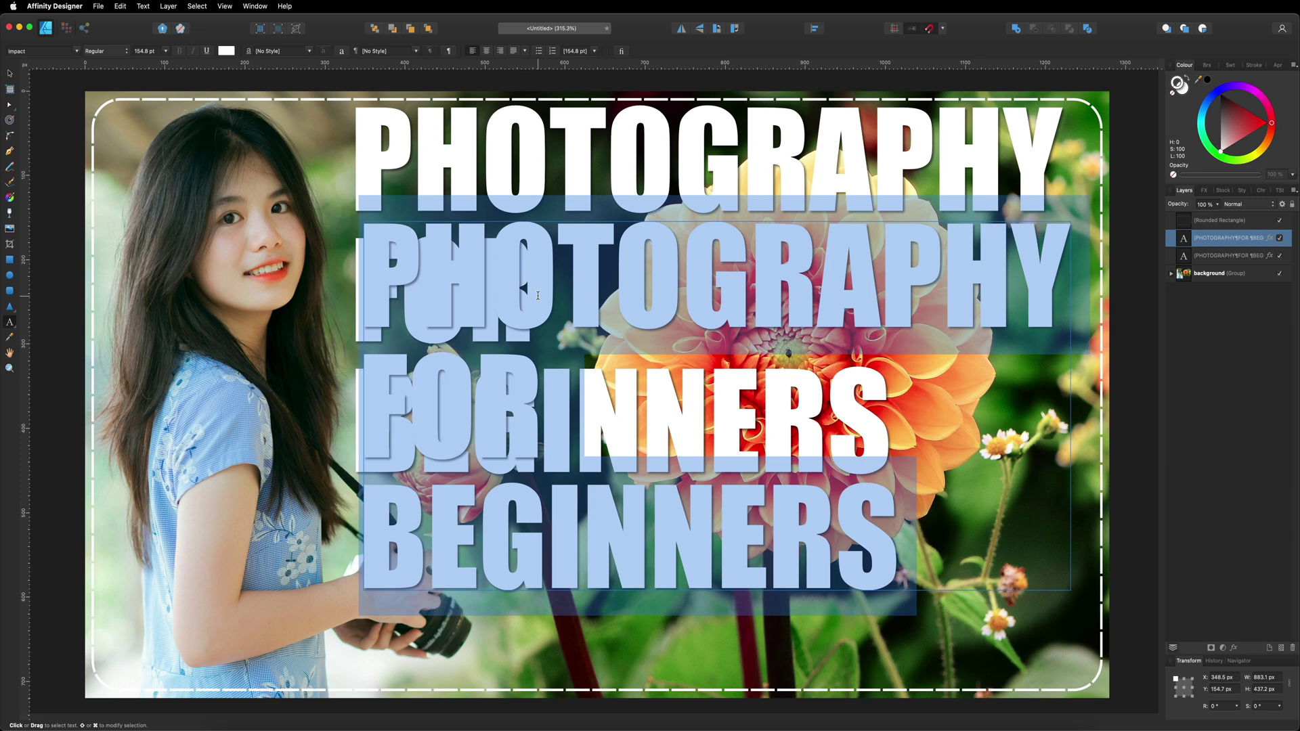
key("super+v")
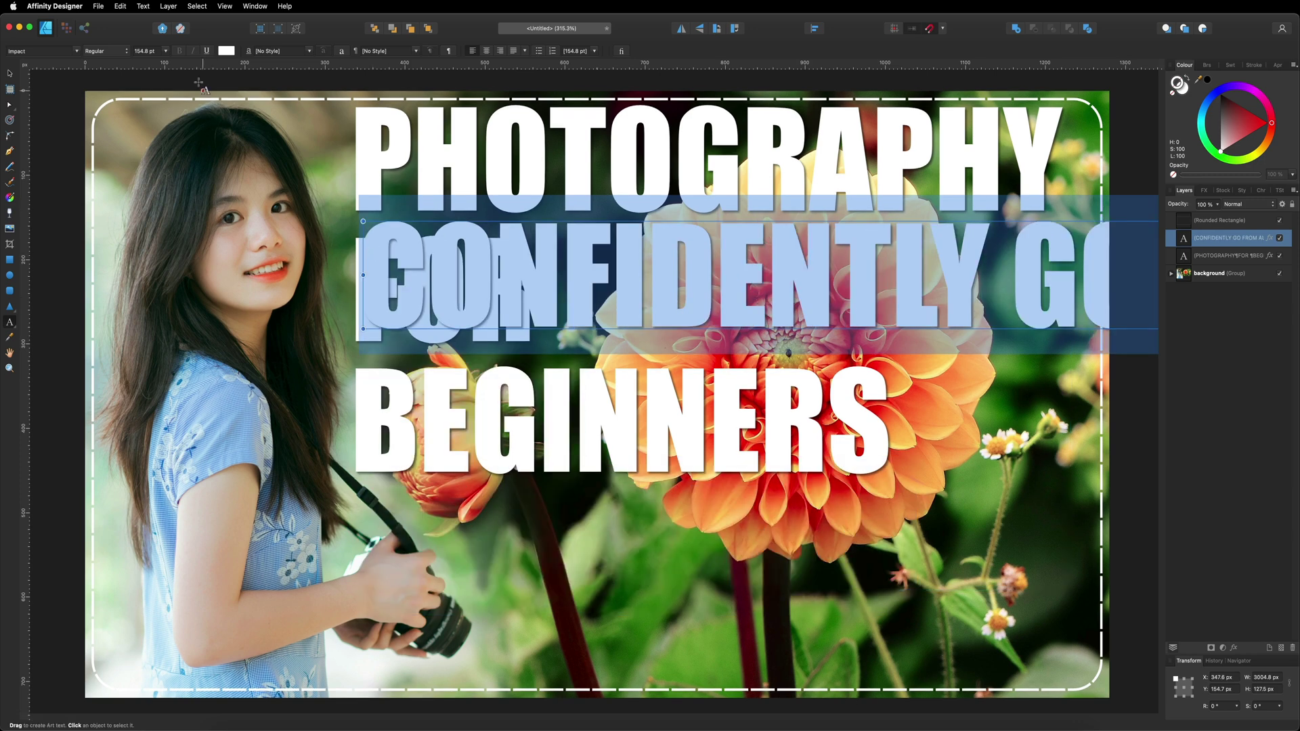
left_click(165, 52)
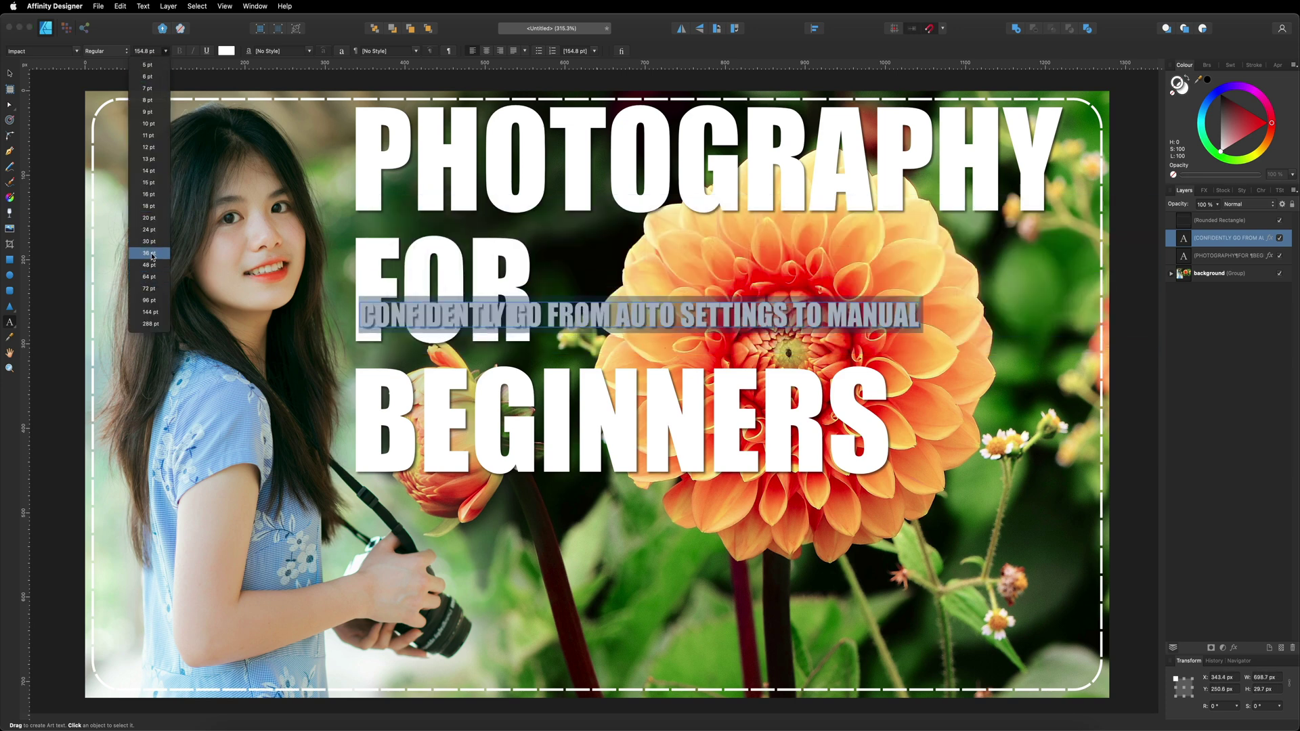
left_click(151, 254)
Move the tagline to the lower right area of the thumbnail, at about X 552, Y 668 px
left_click(10, 75)
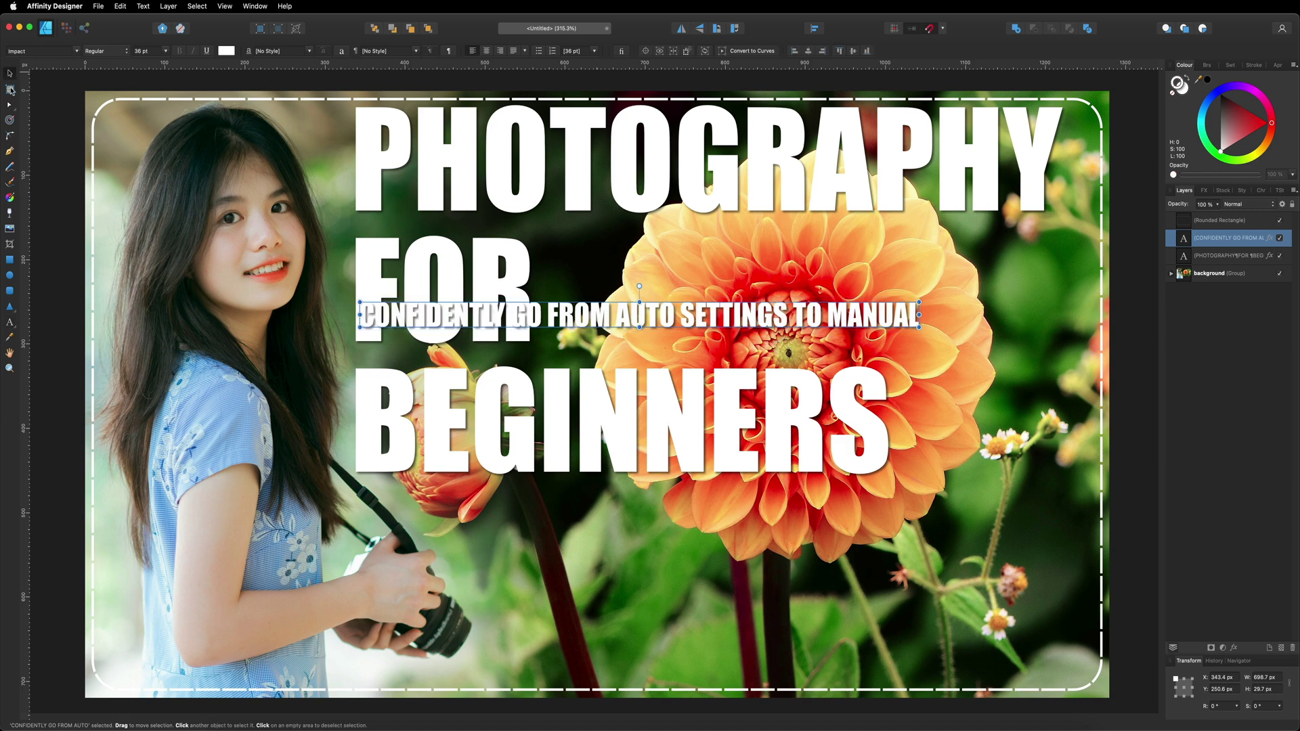
left_click_drag(427, 316, 595, 667)
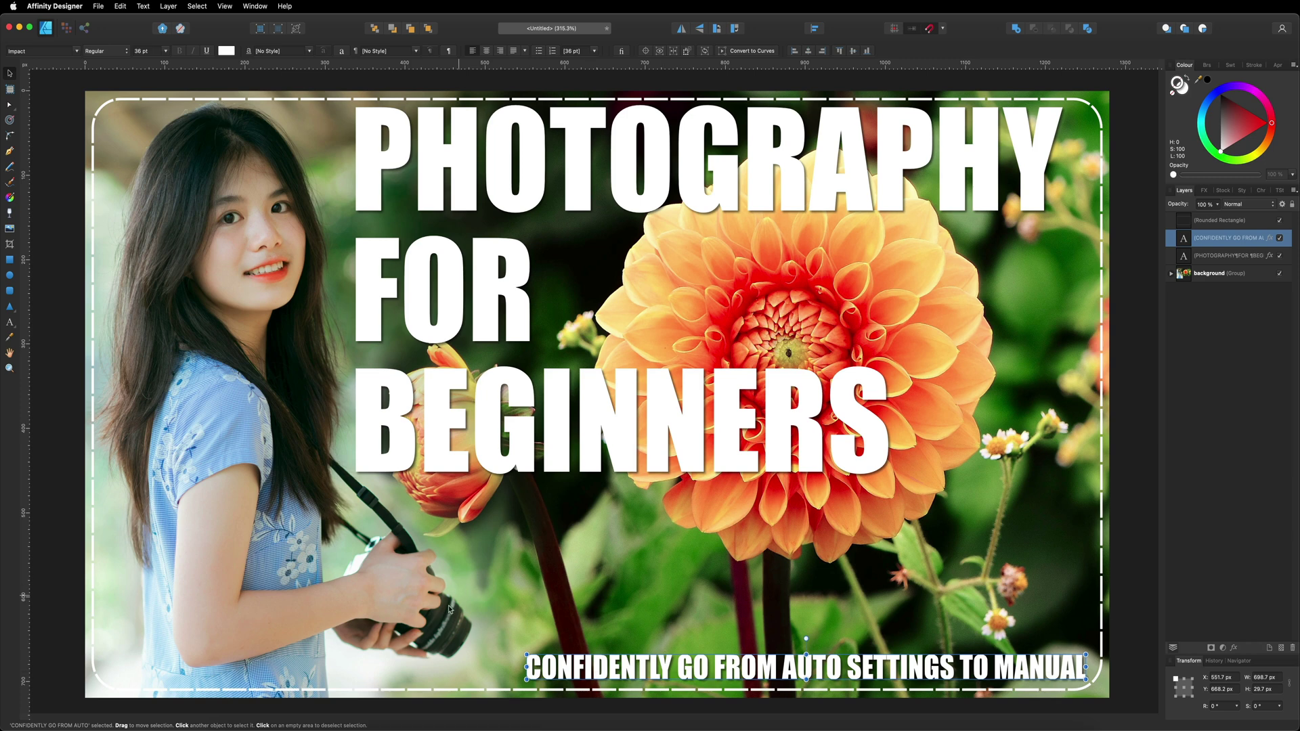
left_click(1128, 529)
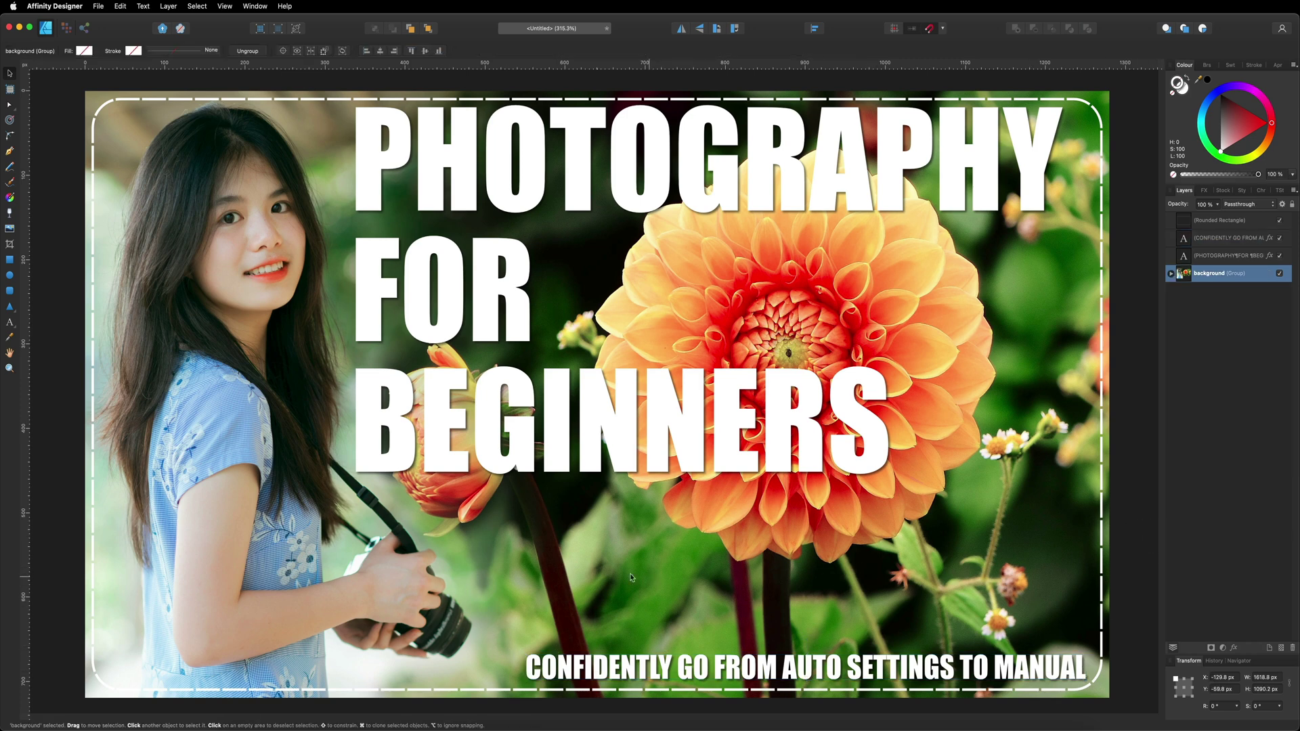
Draw a rounded rectangle about 776 × 103 px behind the tagline, directly above the background group and extending past the canvas's lower right corner
left_click(9, 291)
left_click_drag(514, 637, 1135, 649)
scroll(881, 663, "down", 3)
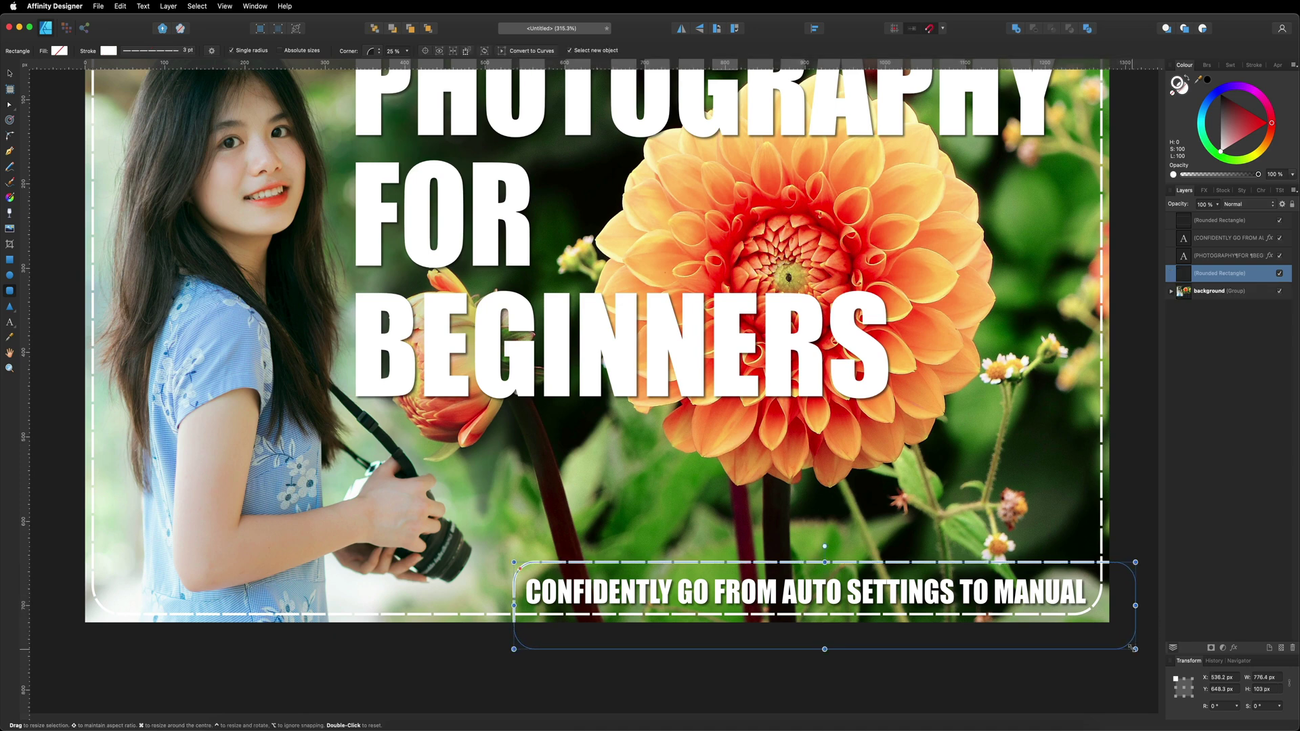
Remove the new rounded rectangle's stroke and fill it with dark green (H 120, S 39, L 20)
left_click(1173, 95)
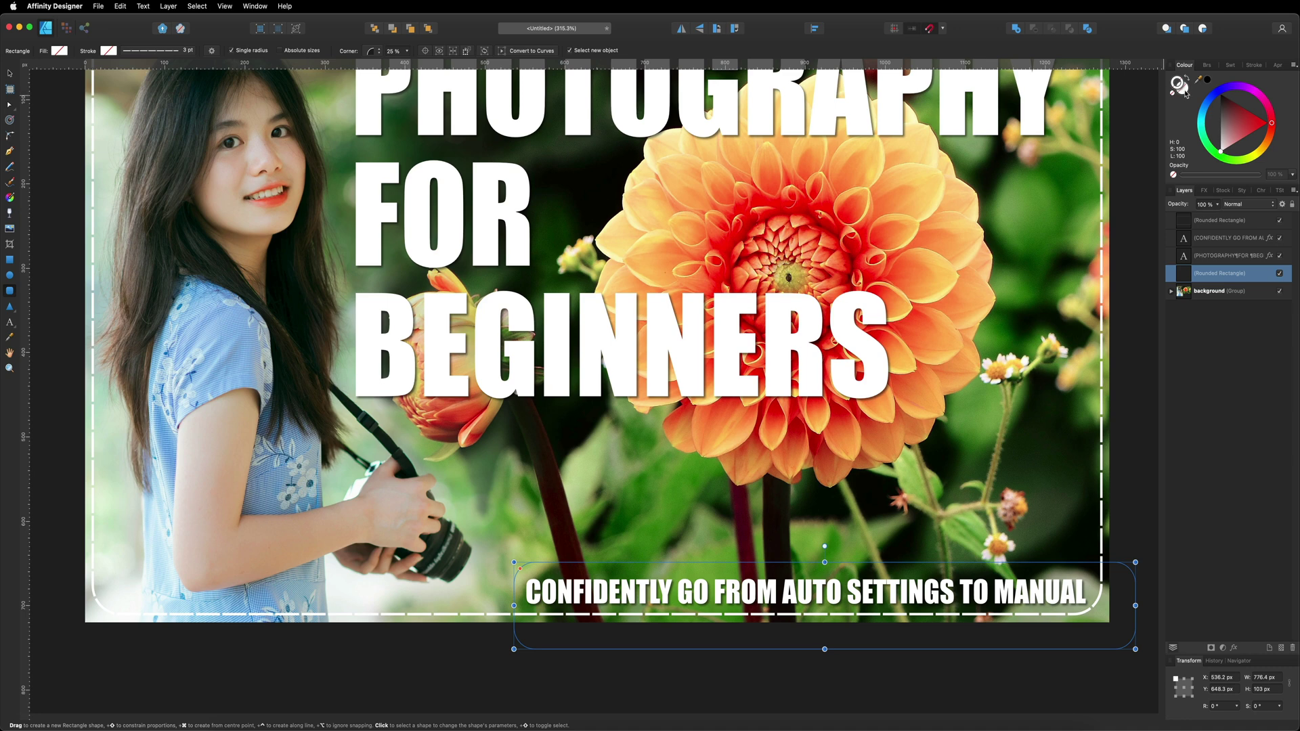
left_click(1214, 154)
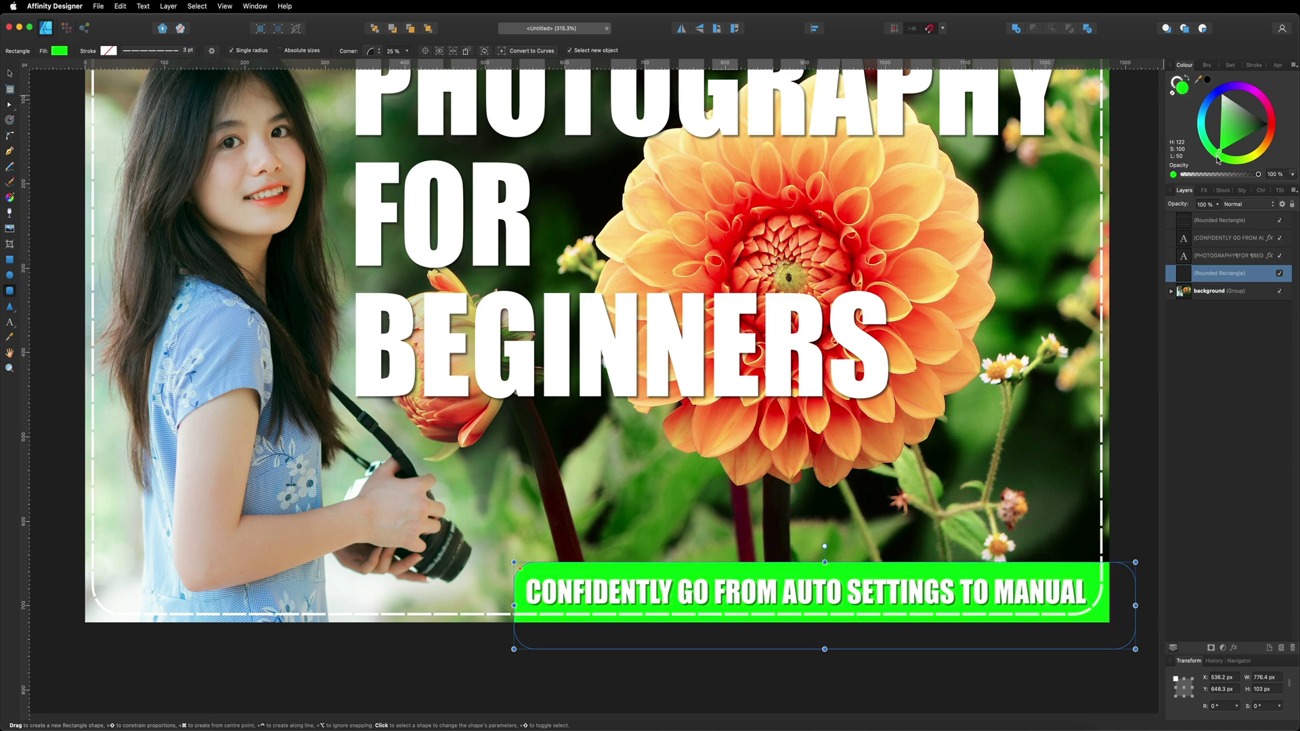
left_click_drag(1242, 135, 1255, 126)
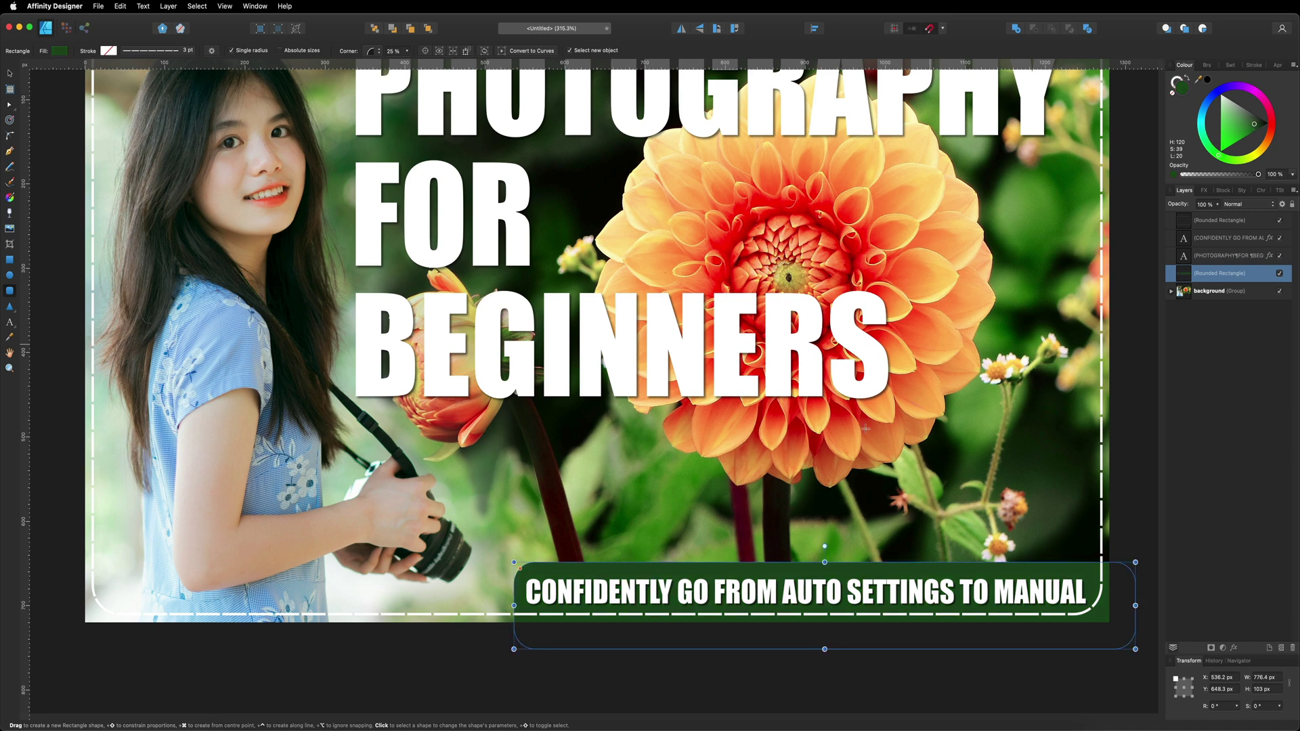
Lower the green rectangle's upper edge to a height of about 92 px and place the dashed frame's layer beneath it
left_click_drag(825, 562, 824, 570)
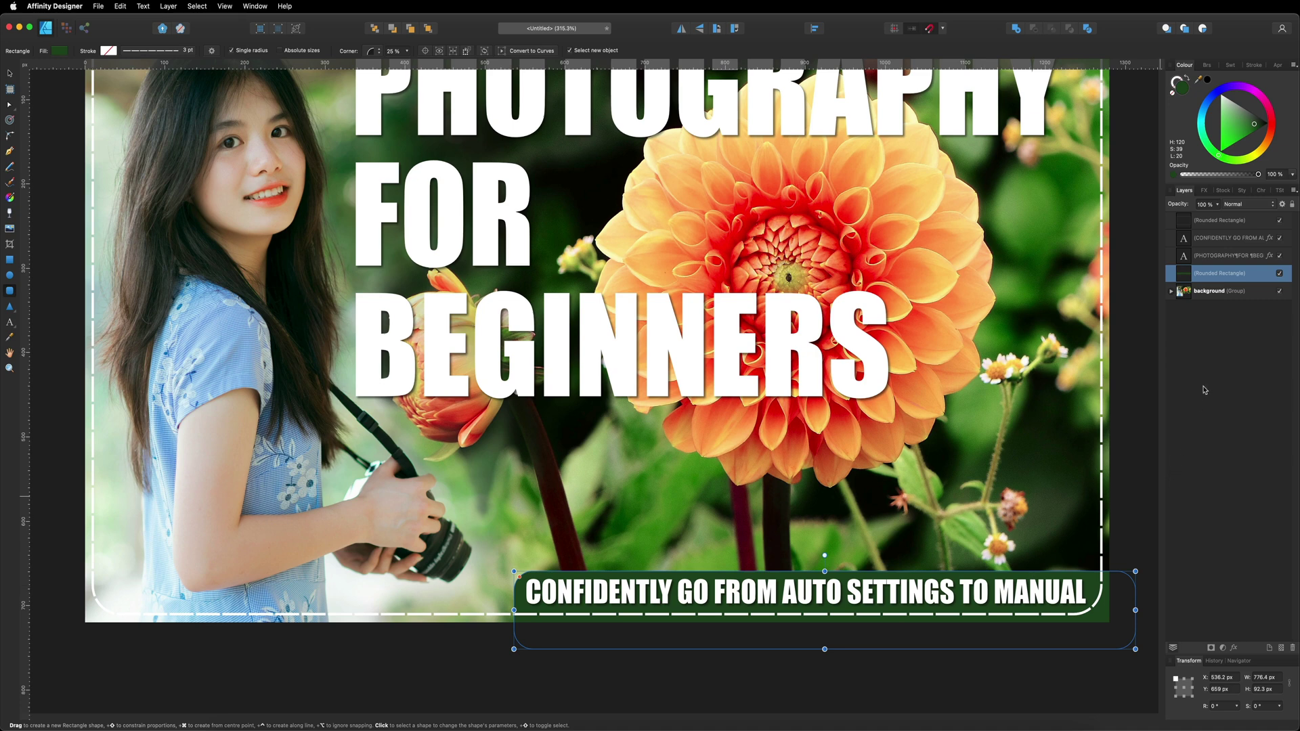
left_click_drag(1185, 223, 1176, 282)
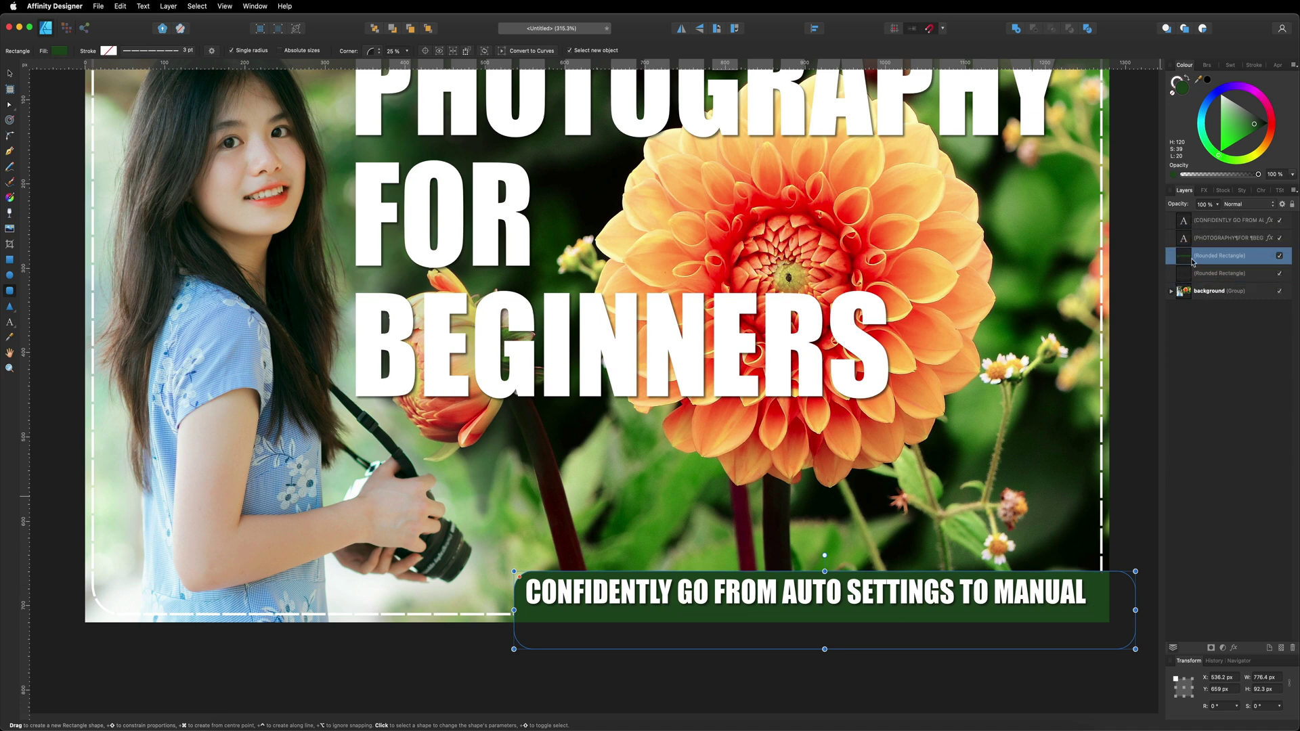
Reposition the tagline within the green banner, at about X 571, Y 680 px
left_click(1215, 222)
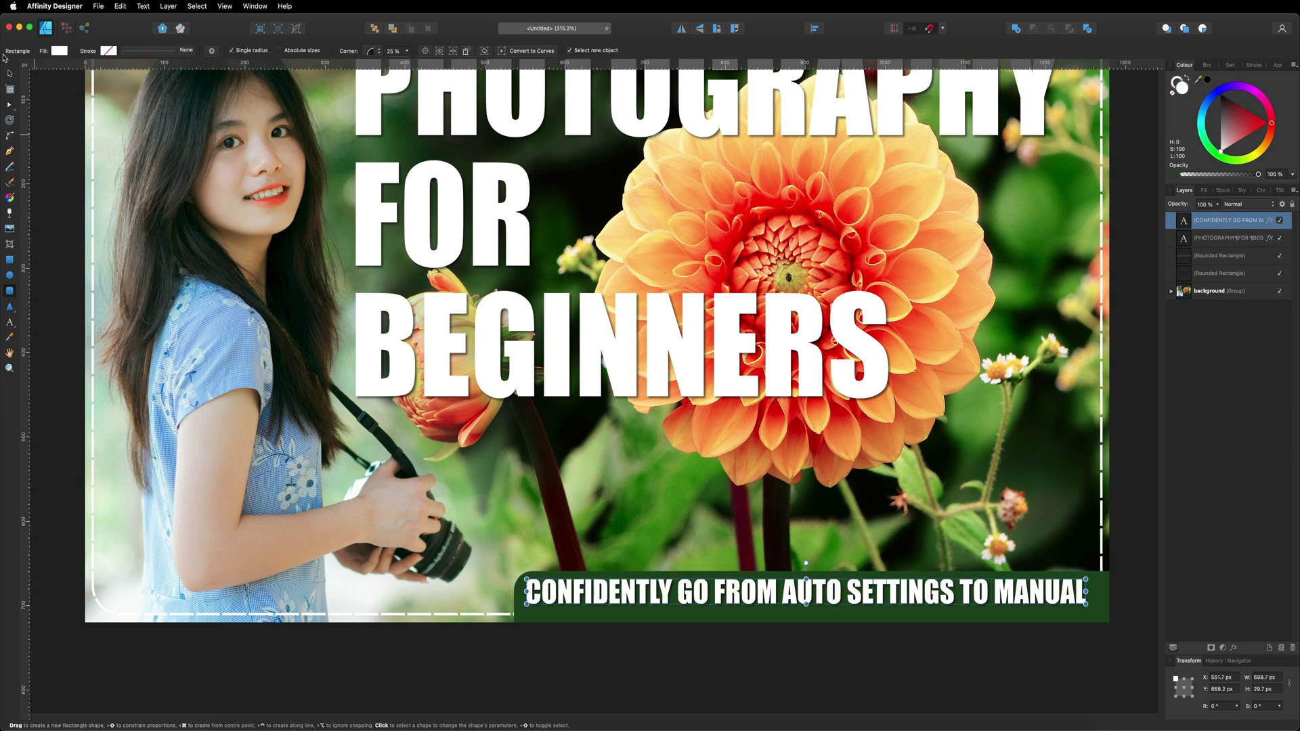
key("v")
left_click_drag(885, 597, 899, 602)
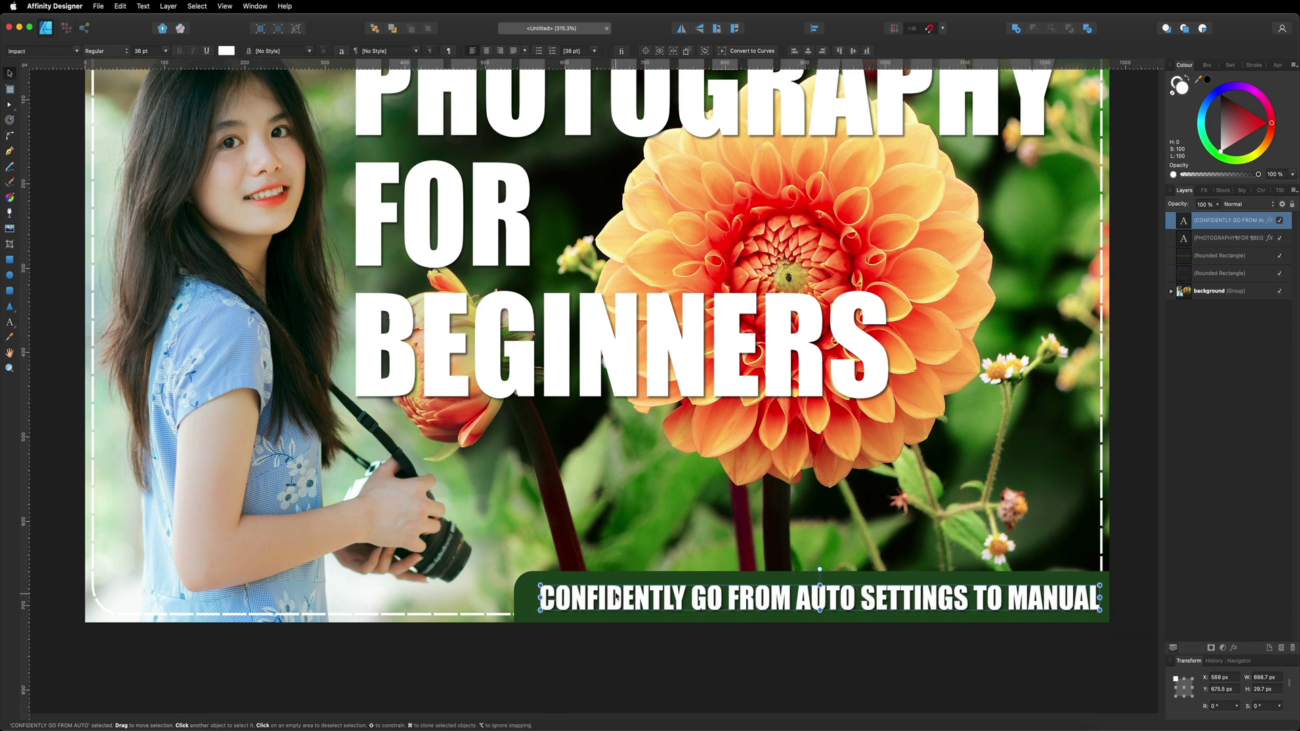
left_click_drag(616, 597, 624, 609)
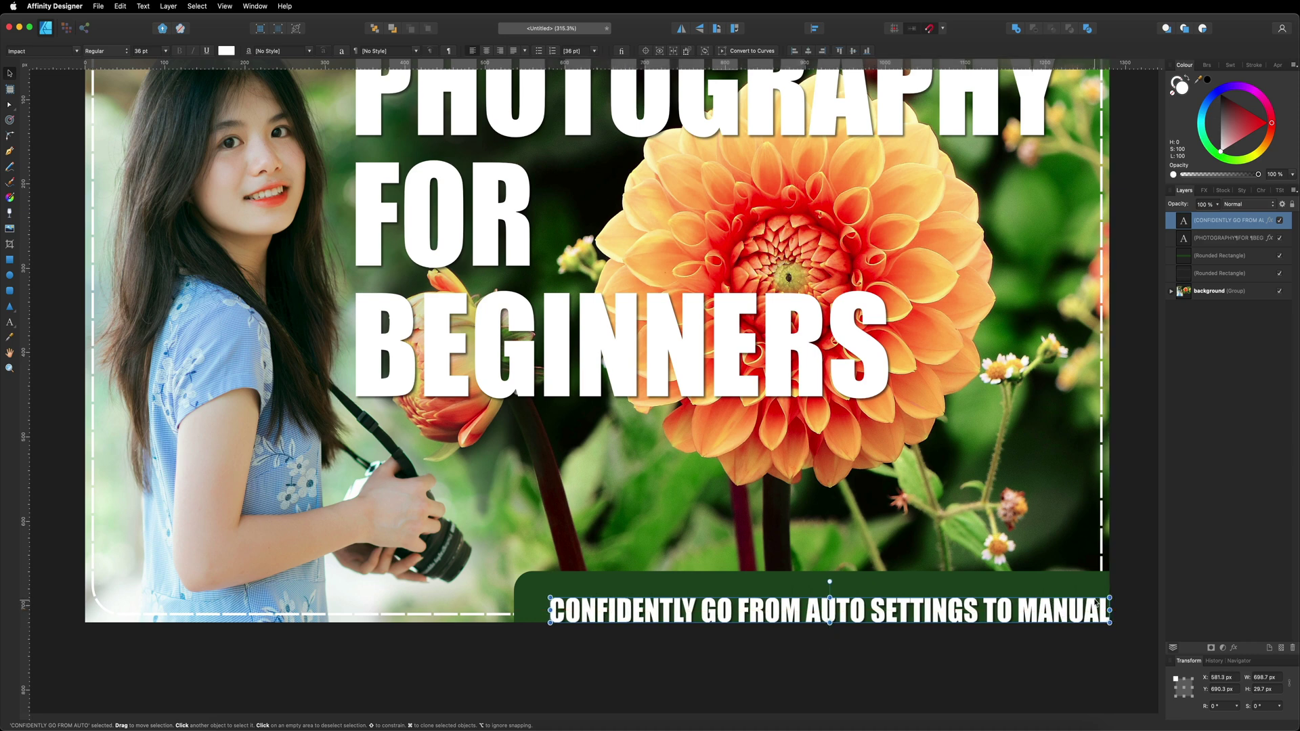
key("Left")
key("Left")
key("Left")
key("Left")
key("Left")
key("Left")
key("Left")
key("Left")
key("Left")
key("Left")
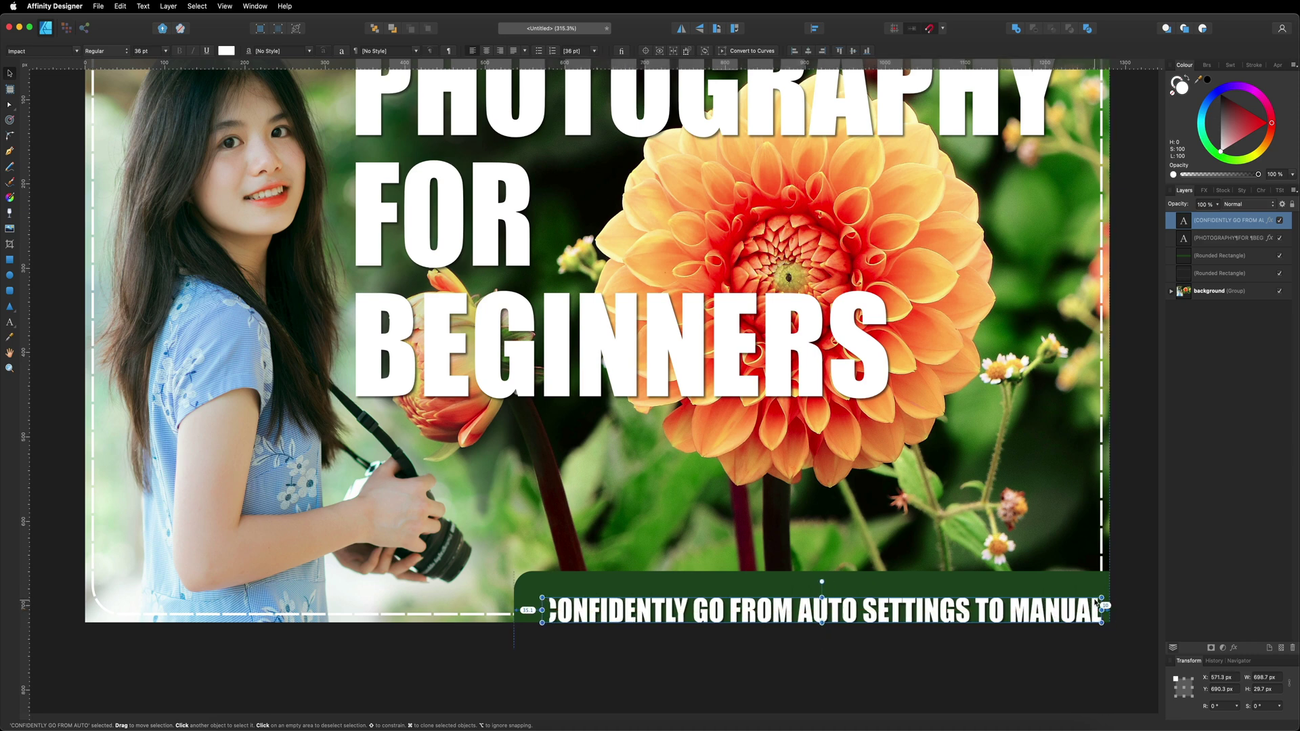
key("Up")
key("Up")
key("Up")
key("Up")
key("Up")
key("Up")
key("Up")
key("Up")
key("Up")
key("Up")
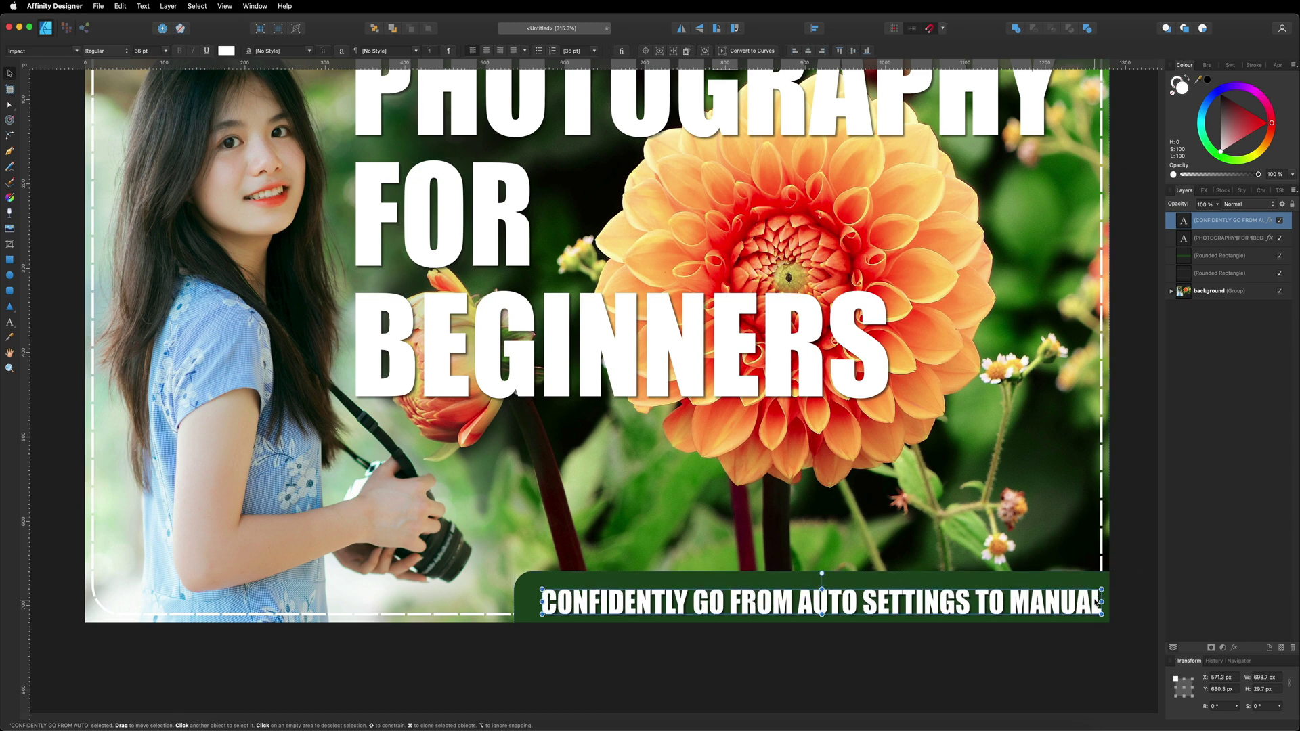
Pull the green rectangle's left and upper edges inward to fit closely around the tagline
left_click(518, 610)
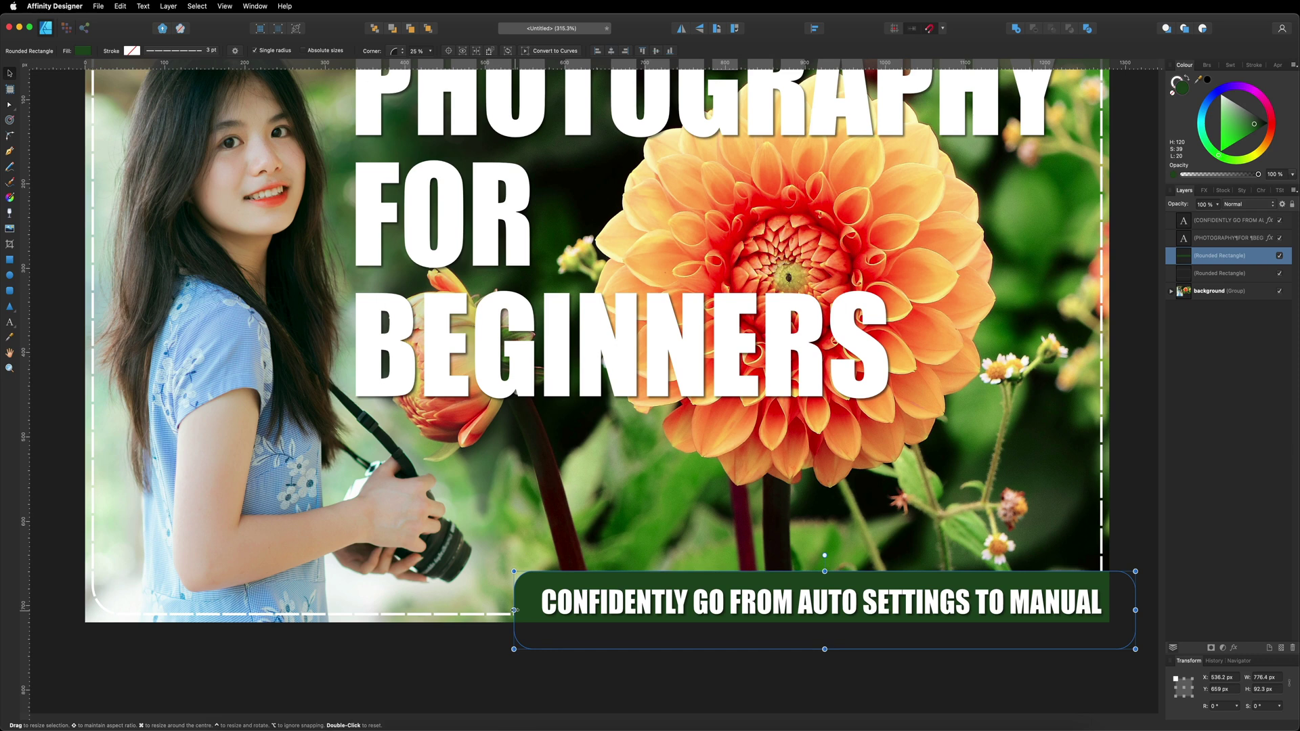
left_click_drag(515, 610, 533, 611)
left_click_drag(835, 571, 833, 581)
left_click(1128, 509)
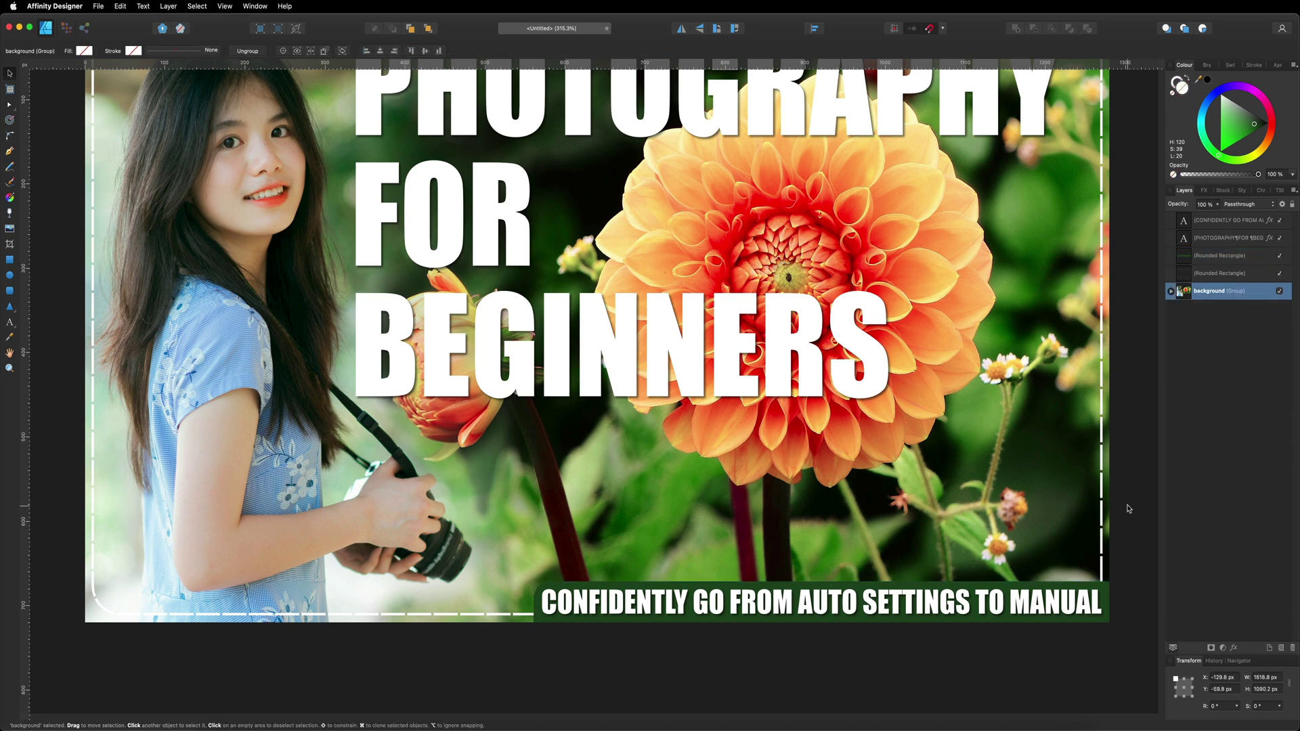
Paste the camera outline from camera-outline-icon-27-2.png above the background group, scaled to about 193 × 147 px and placed below the title, right of centre
key("super+0")
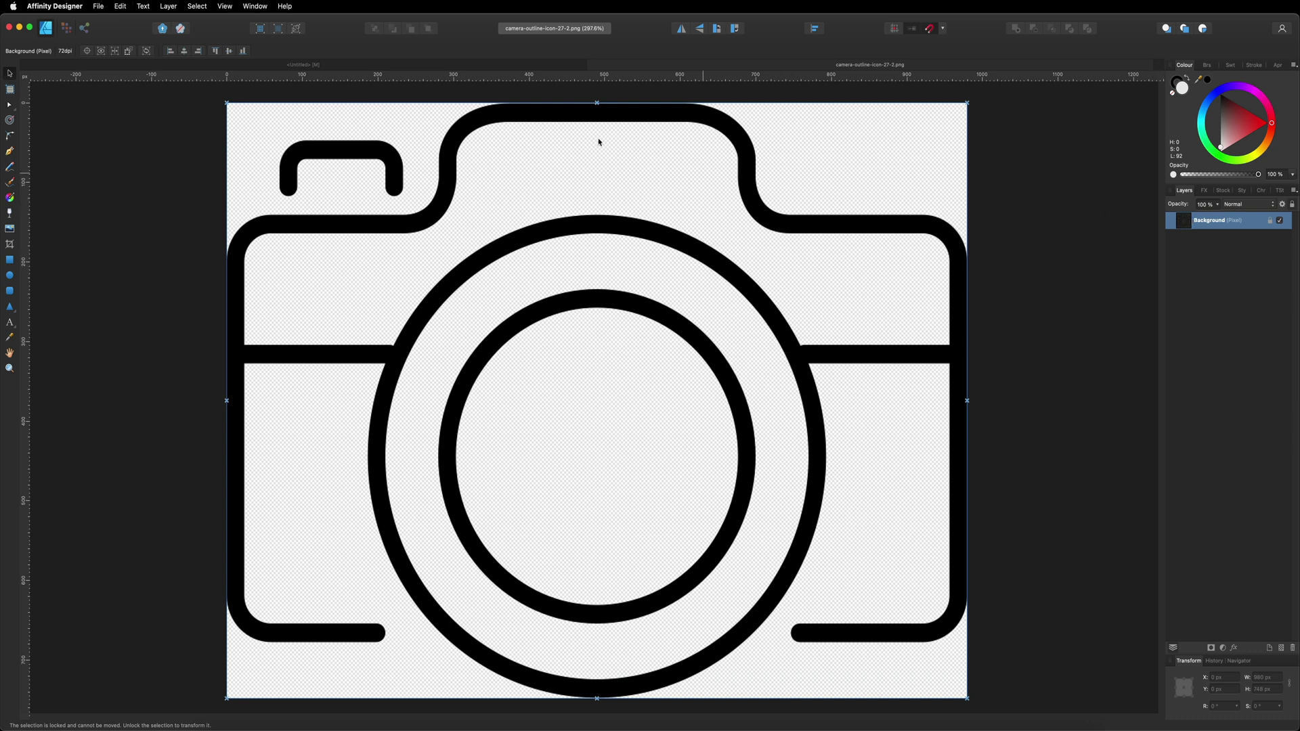
left_click(386, 65)
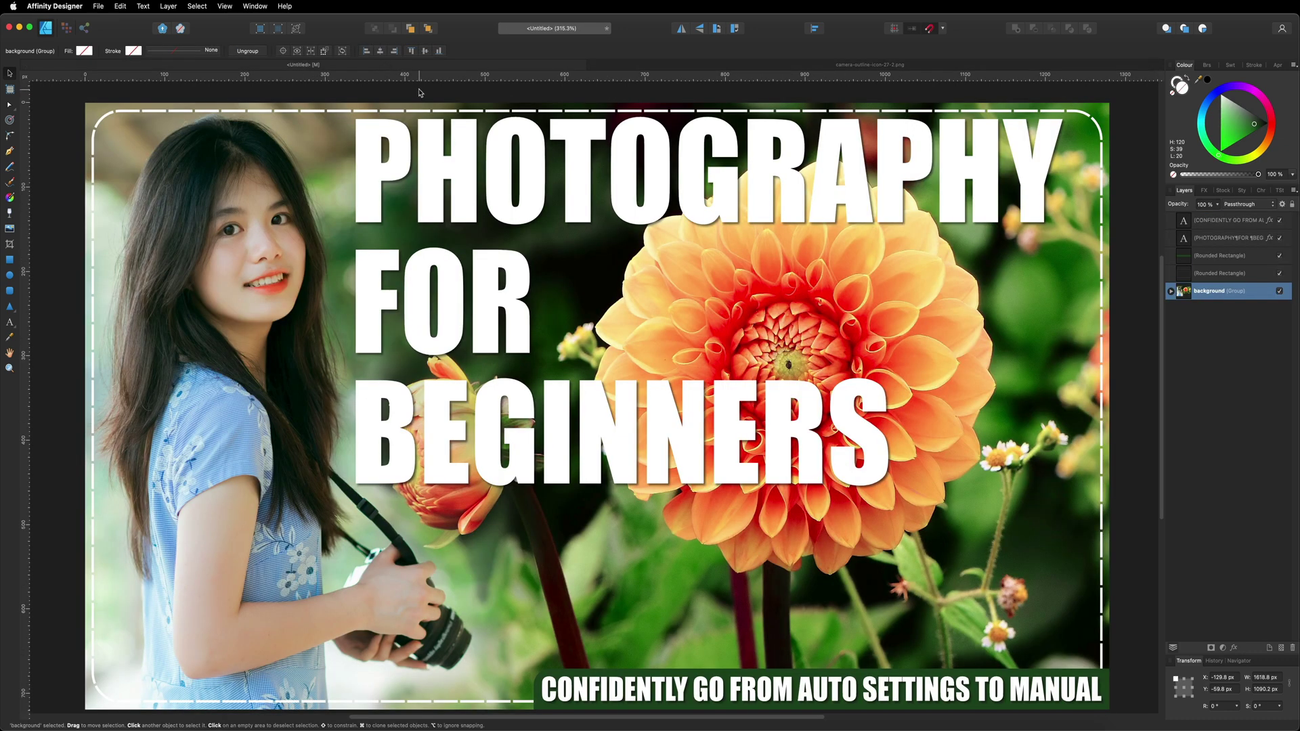
key("super+v")
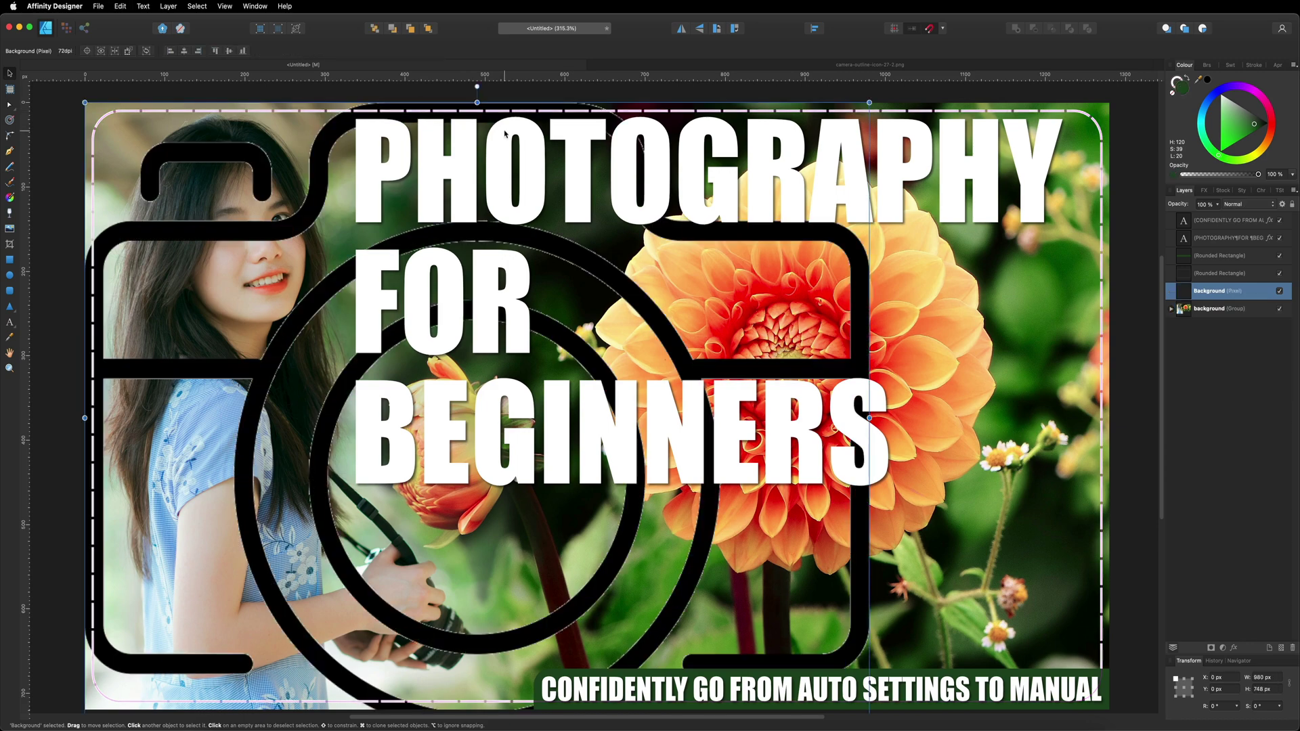
left_click_drag(869, 102, 239, 587)
left_click_drag(218, 644, 946, 547)
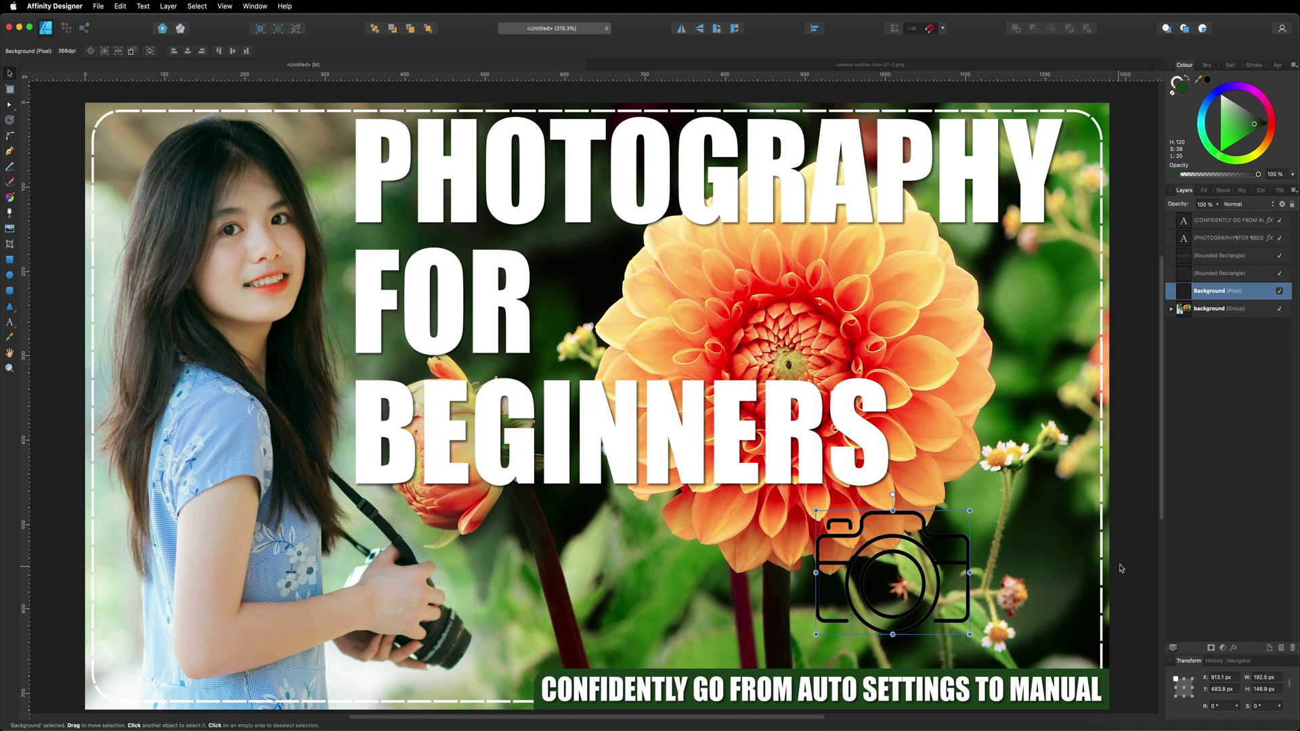
Apply a white colour overlay effect at 100% opacity to the camera icon
left_click(1232, 648)
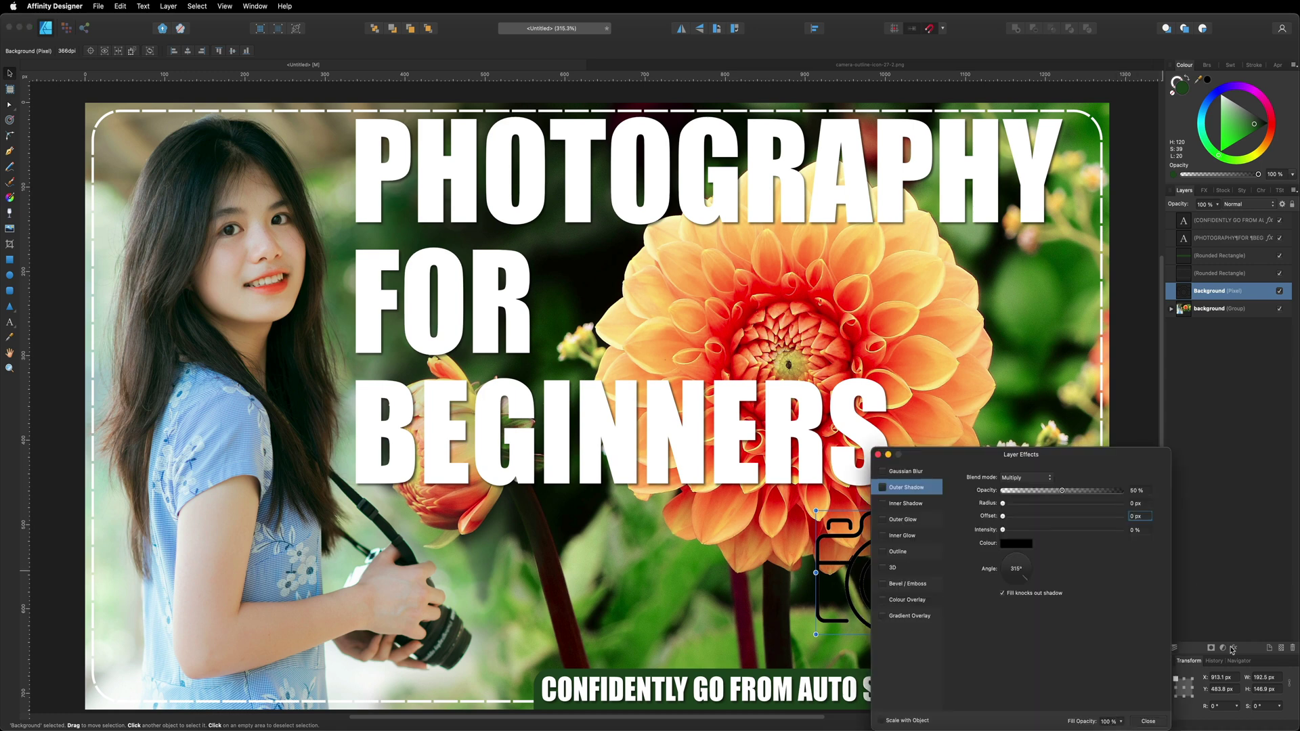
left_click(906, 601)
left_click(1013, 503)
left_click_drag(1045, 589, 1027, 635)
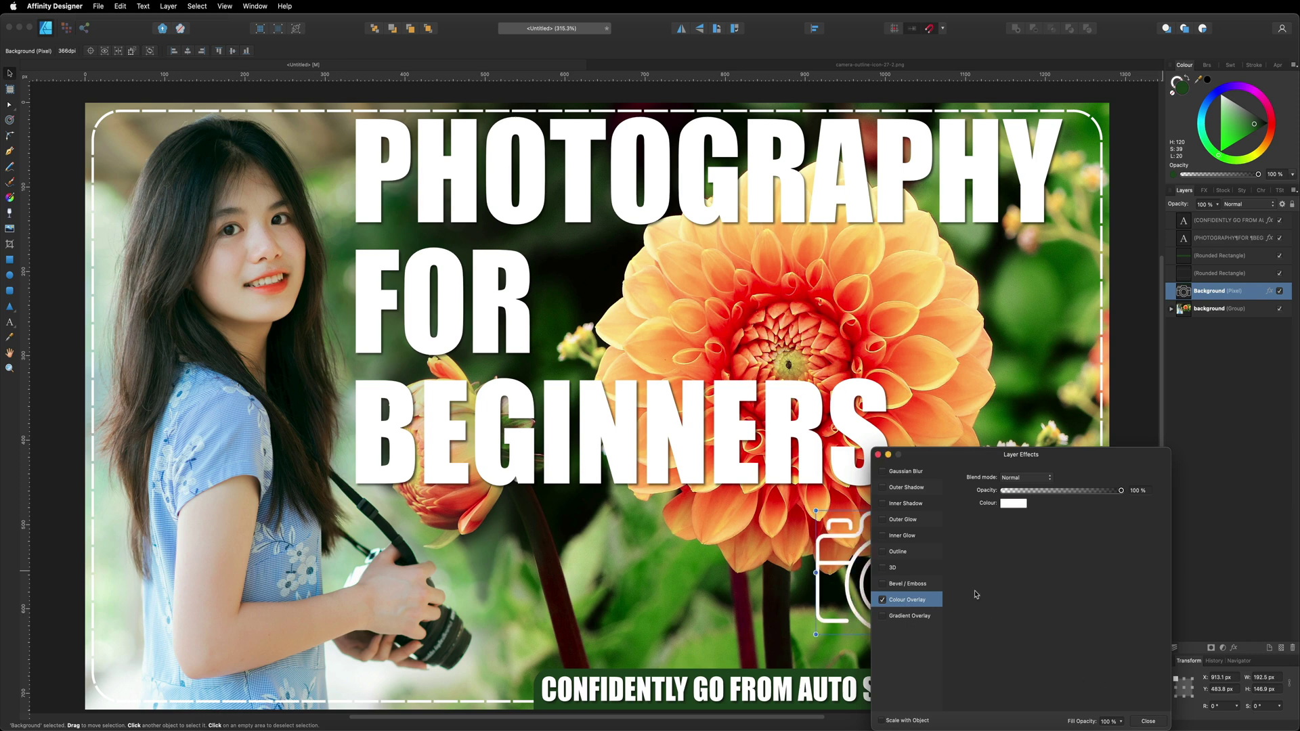
Add an outer shadow to the camera icon with a 3 px radius and a 3 px offset
left_click(897, 488)
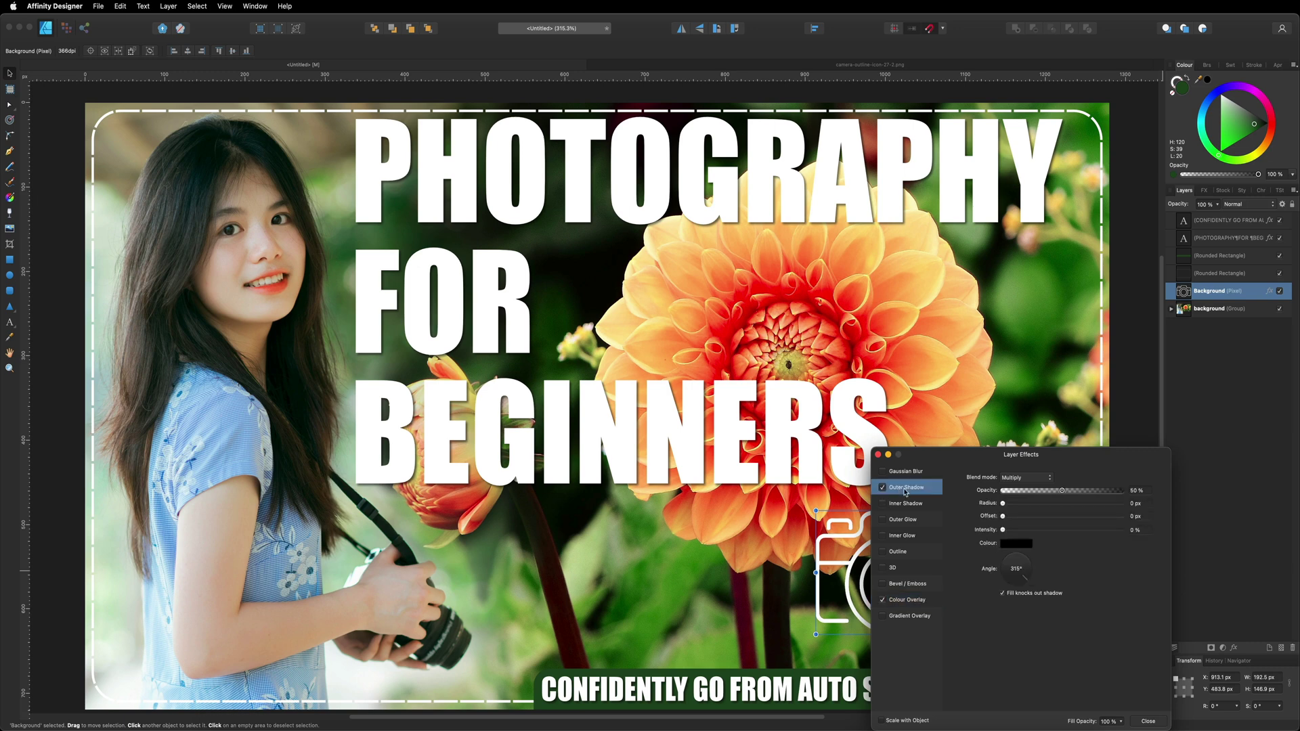
left_click(1124, 504)
type("3")
key("Tab")
type("3")
left_click(1149, 721)
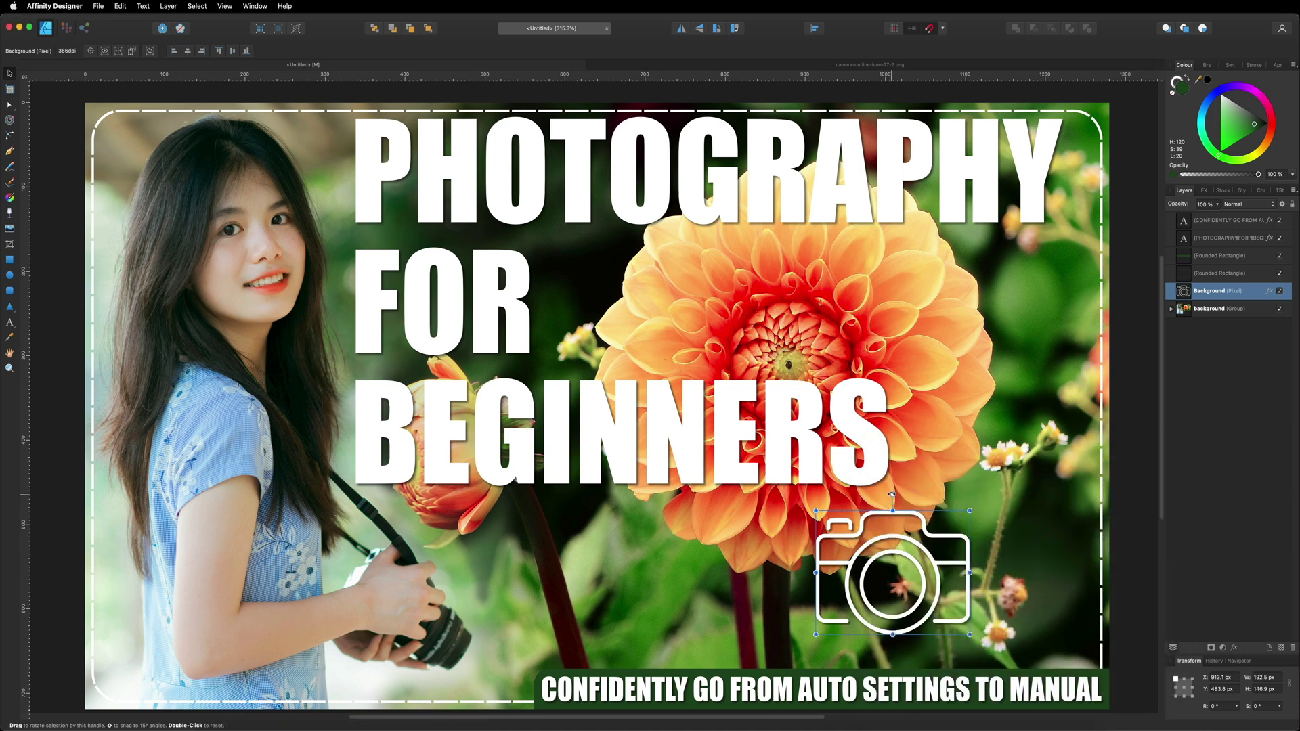
Tilt the camera icon anticlockwise and enlarge it, positioning it above the right part of the green banner
left_click_drag(892, 495, 860, 500)
left_click_drag(937, 481, 940, 440)
left_click_drag(895, 538, 966, 524)
left_click(1143, 419)
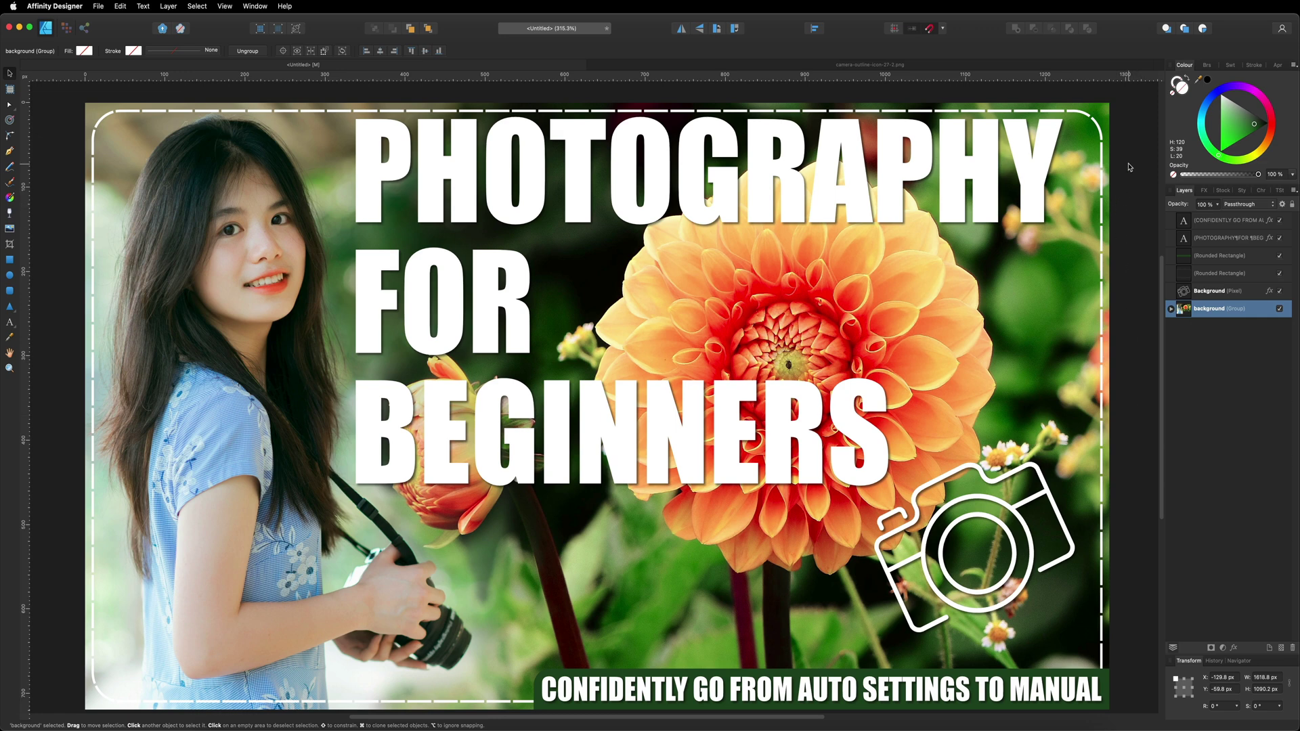
Export the whole document as a best-quality JPEG at 1280 × 720 px and 100 quality, saving it to the Desktop as Untitled
scroll(1057, 388, "down", 1)
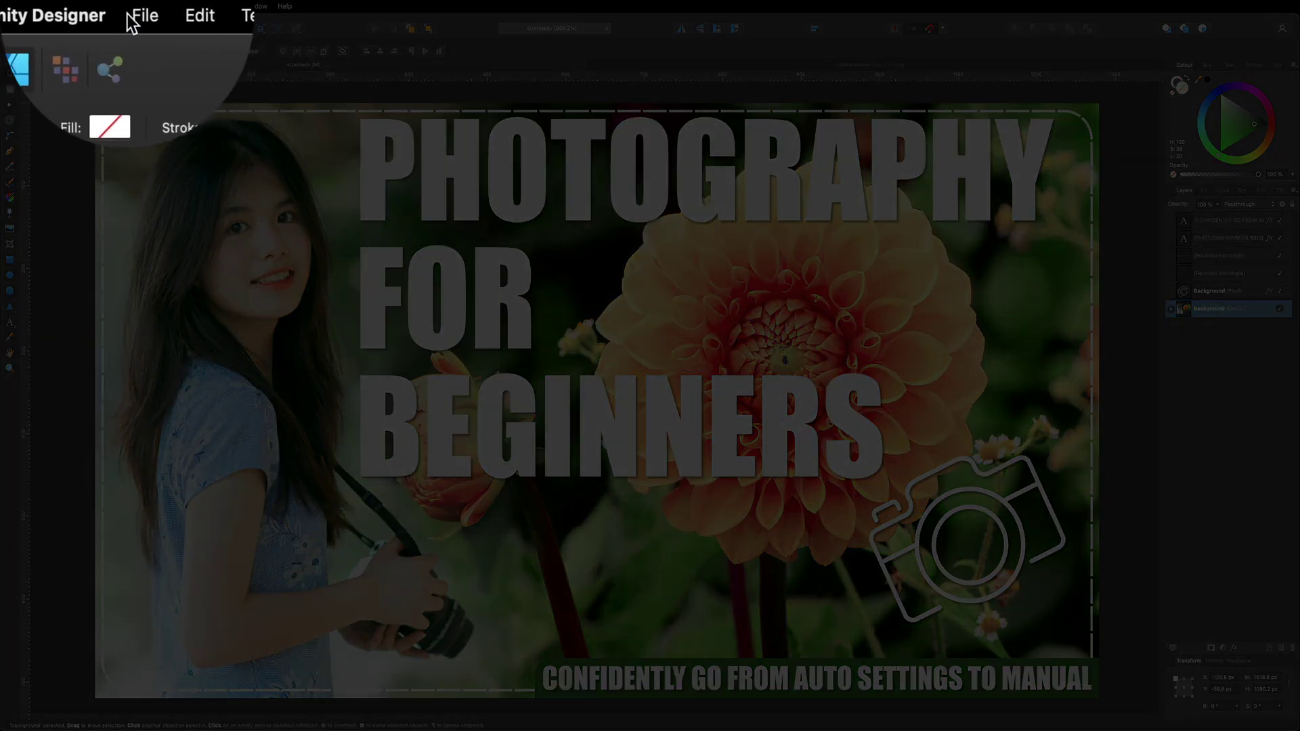
left_click(98, 6)
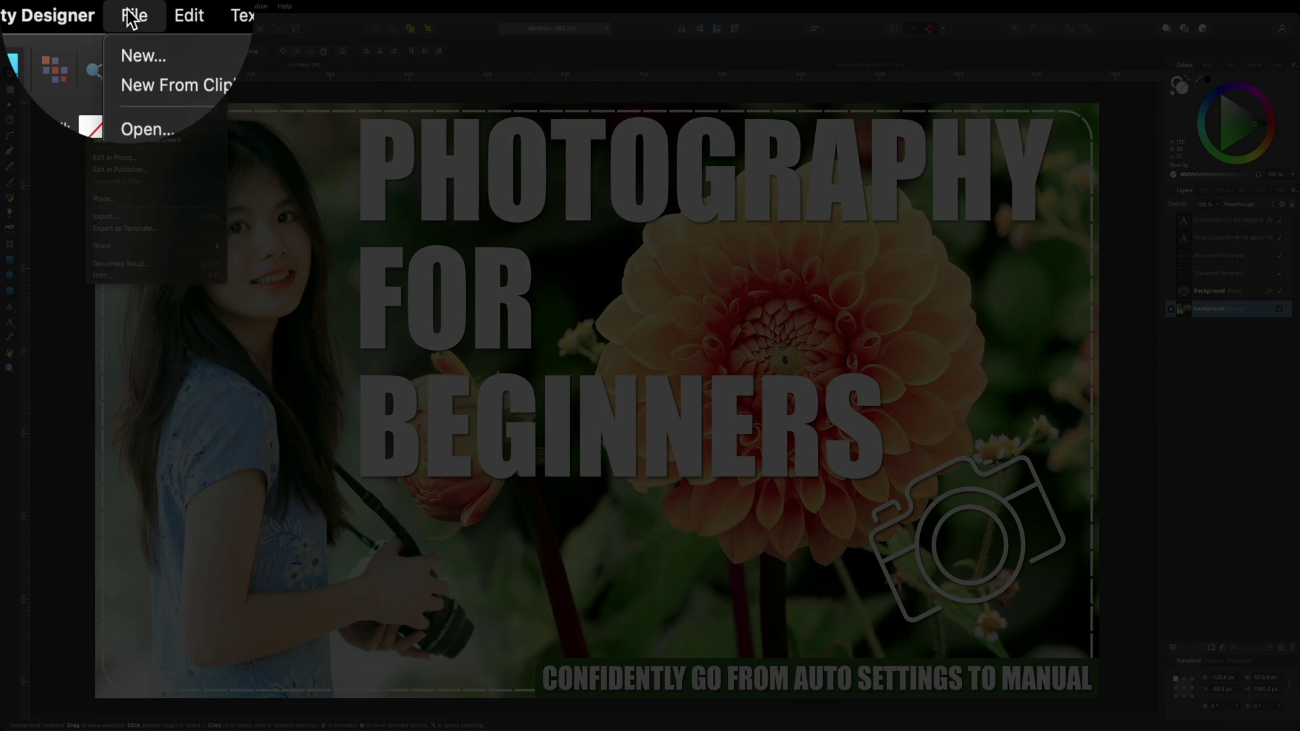
left_click(128, 216)
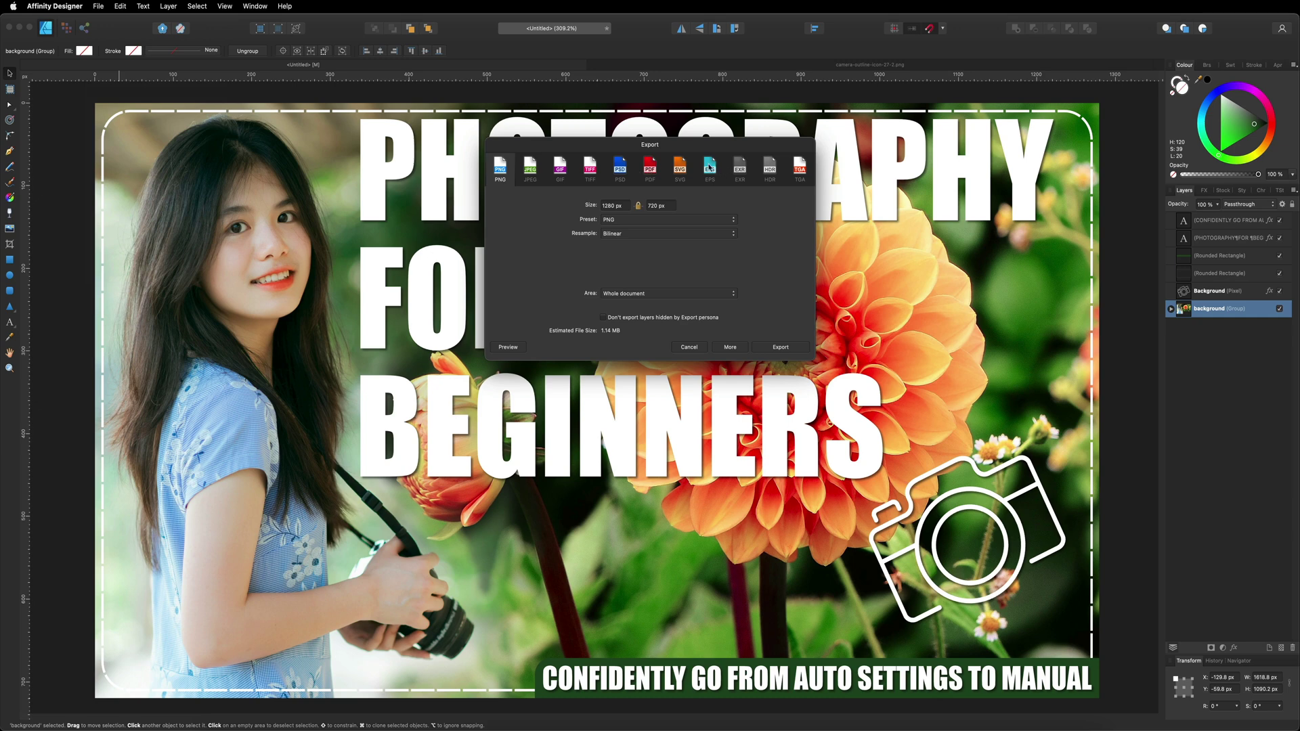
left_click(530, 170)
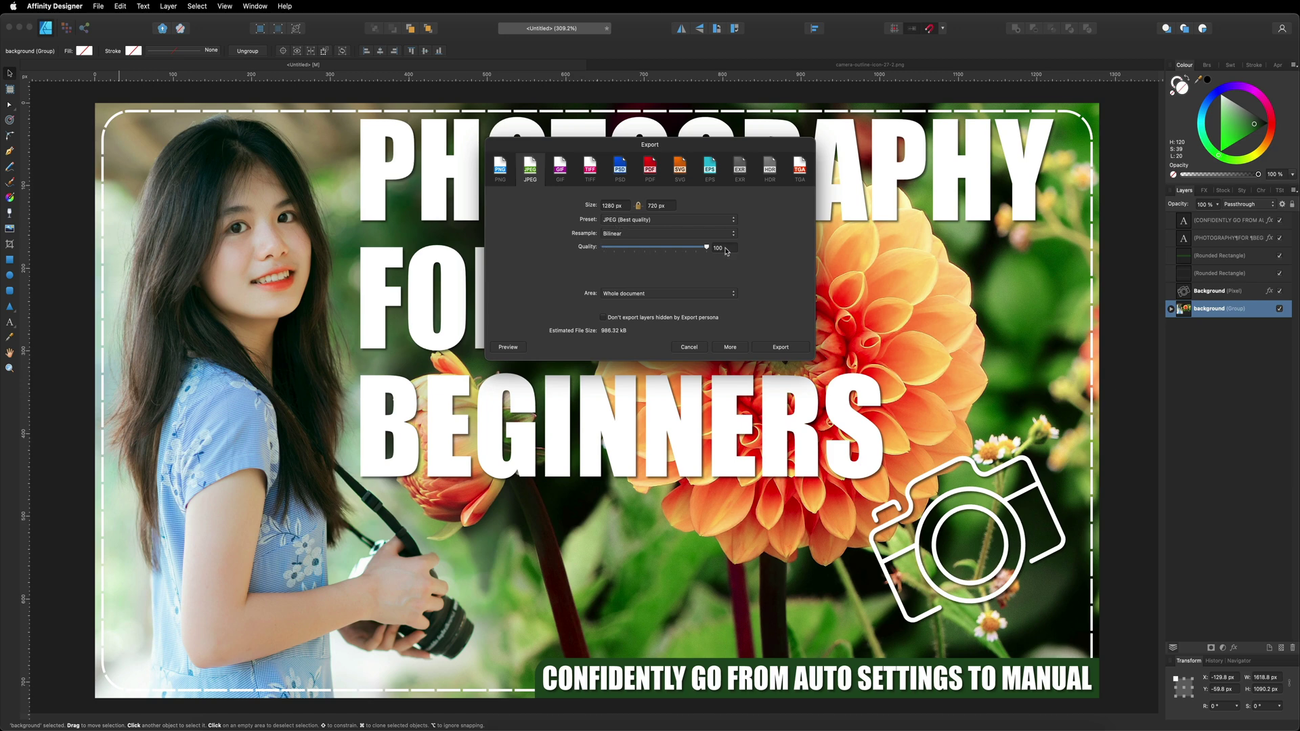
left_click(776, 346)
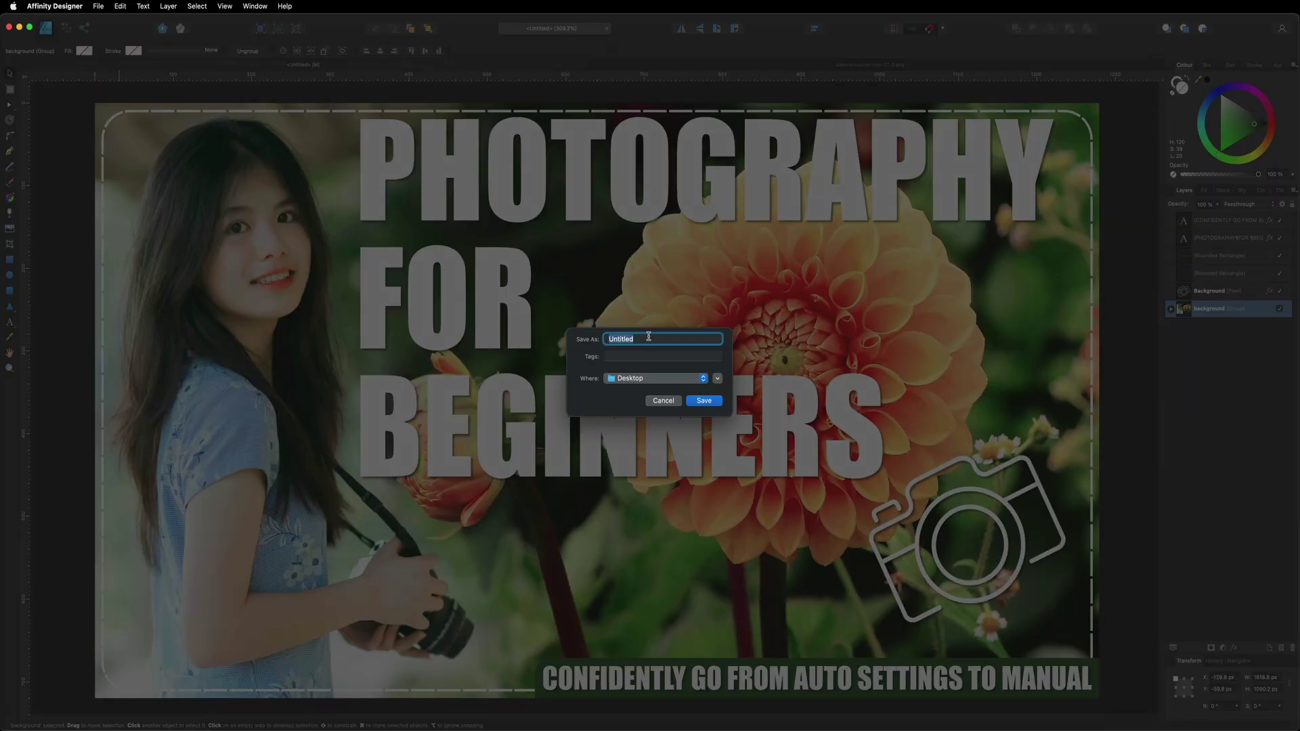
key("Return")
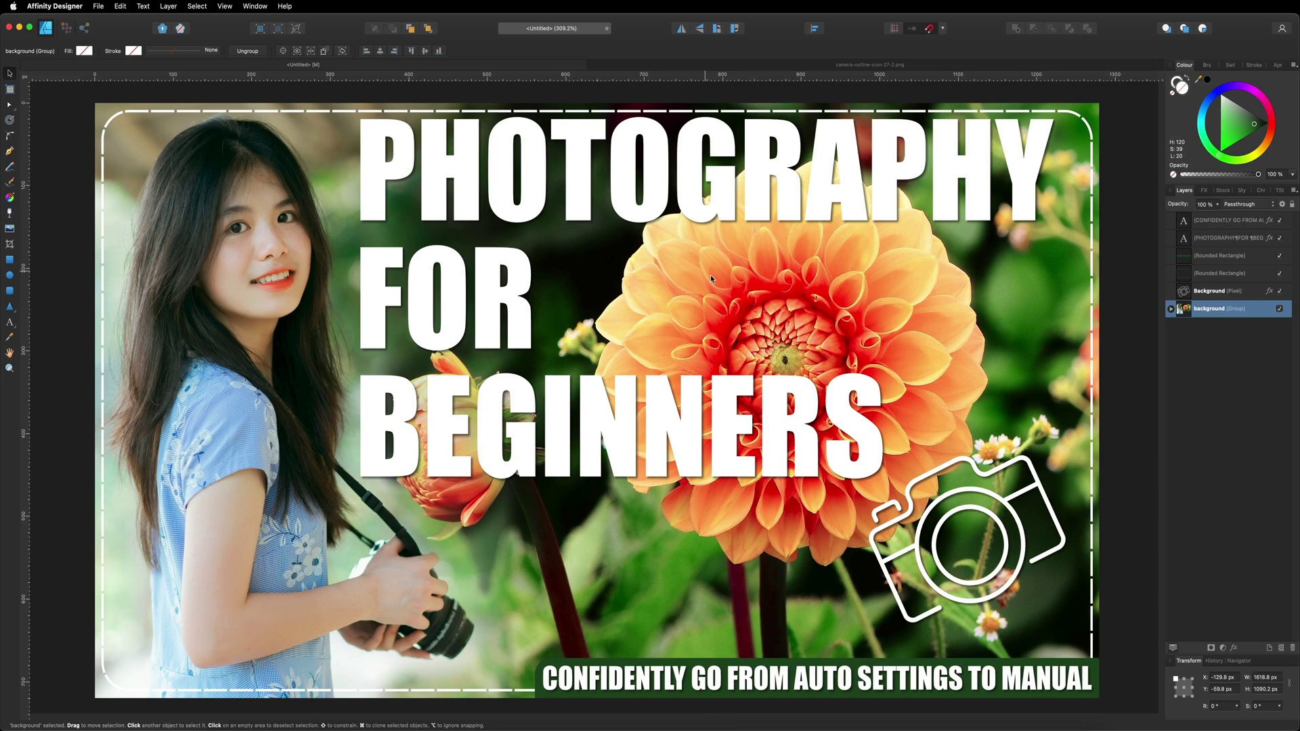